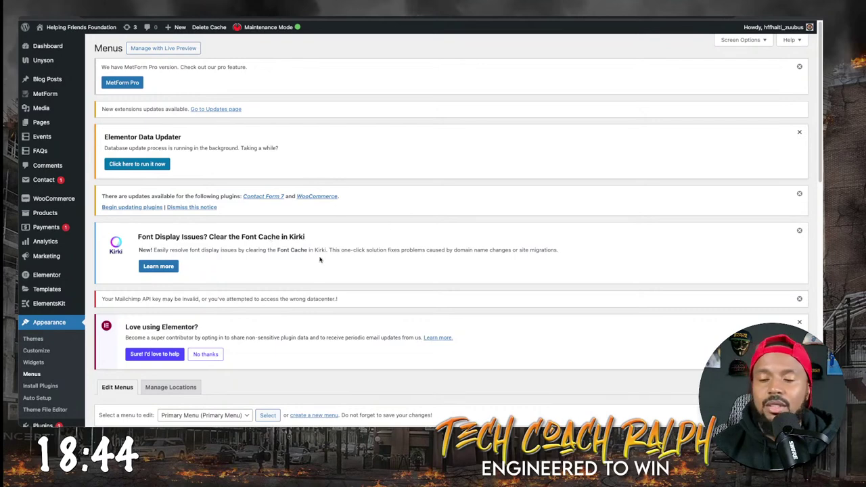
Drag the Portfolio menu item out of the Pages submenu to sit after Events.
scroll(333, 301, down, 5)
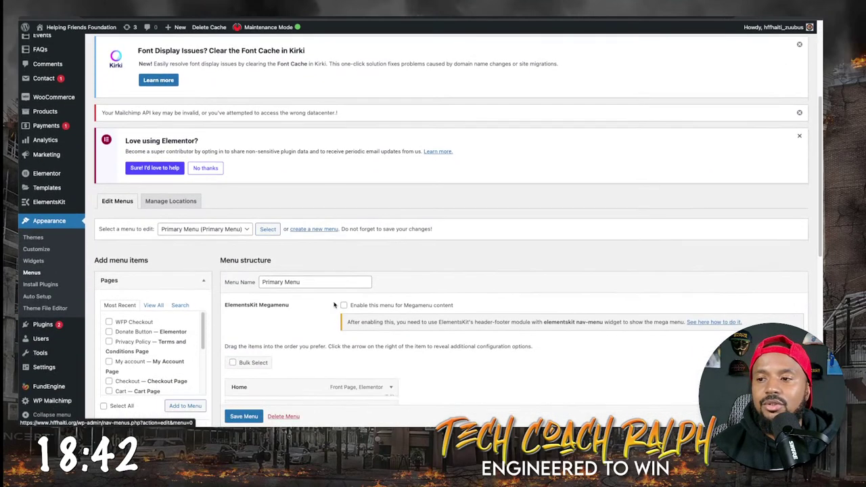
scroll(333, 304, down, 6)
scroll(295, 280, down, 1)
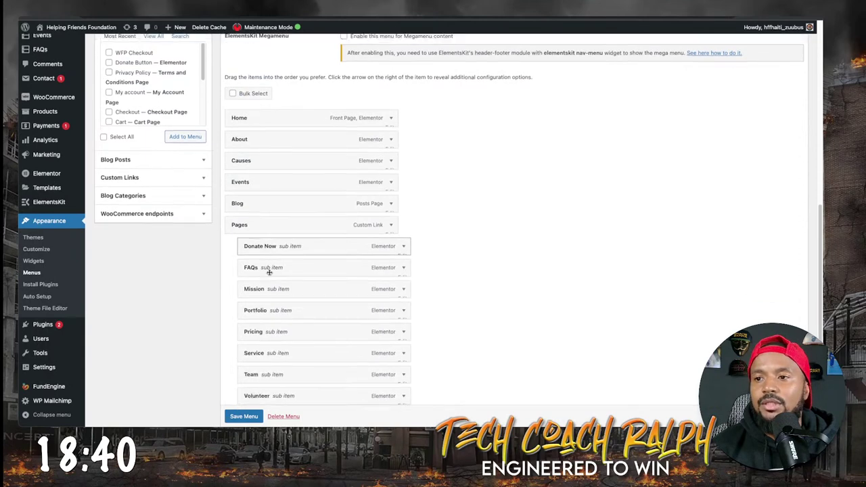
scroll(269, 271, down, 1)
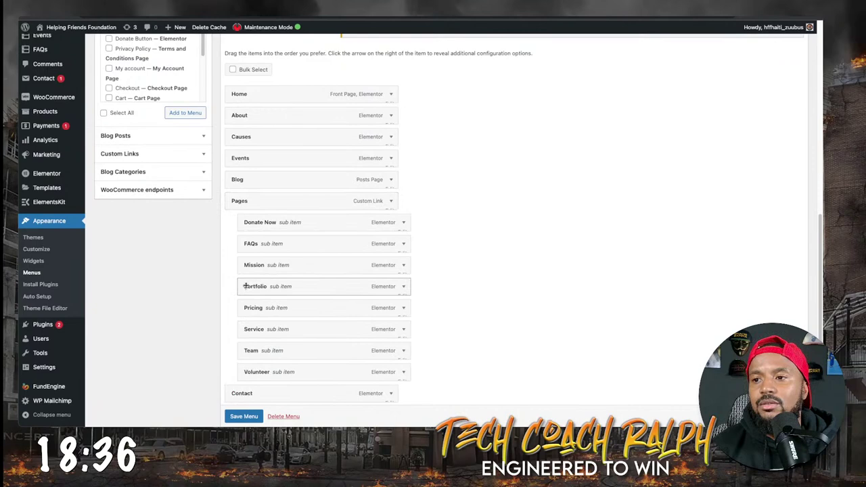
drag(246, 286, 233, 179)
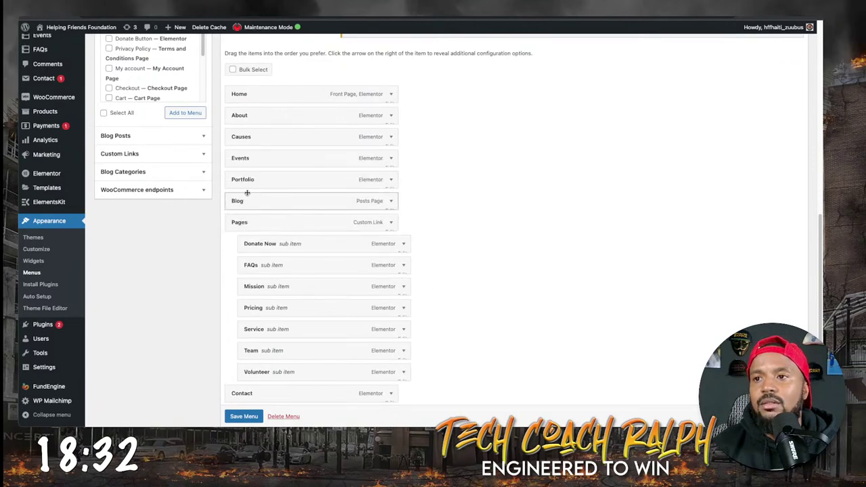
Change the Portfolio item's navigation label to Gallery.
click(390, 178)
double_click(274, 209)
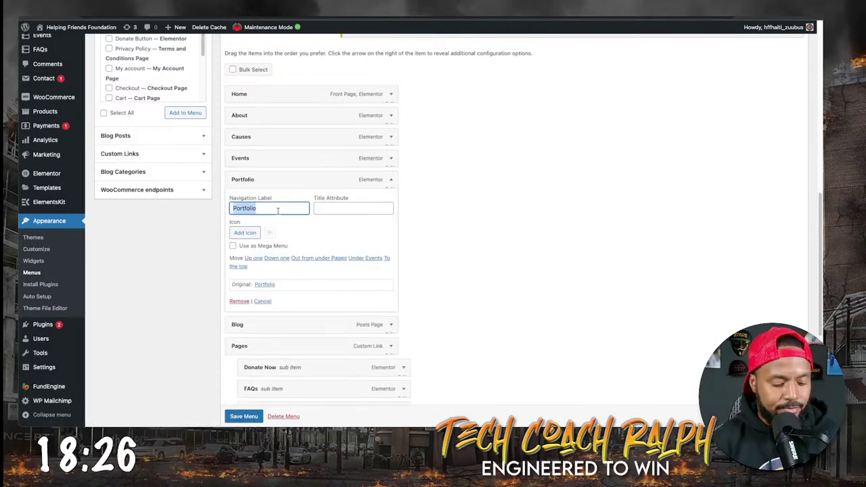
text(Gallery)
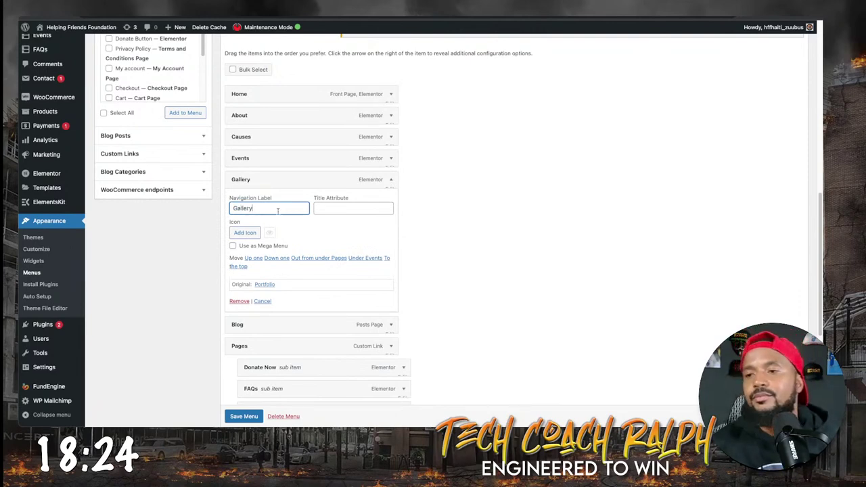
click(493, 253)
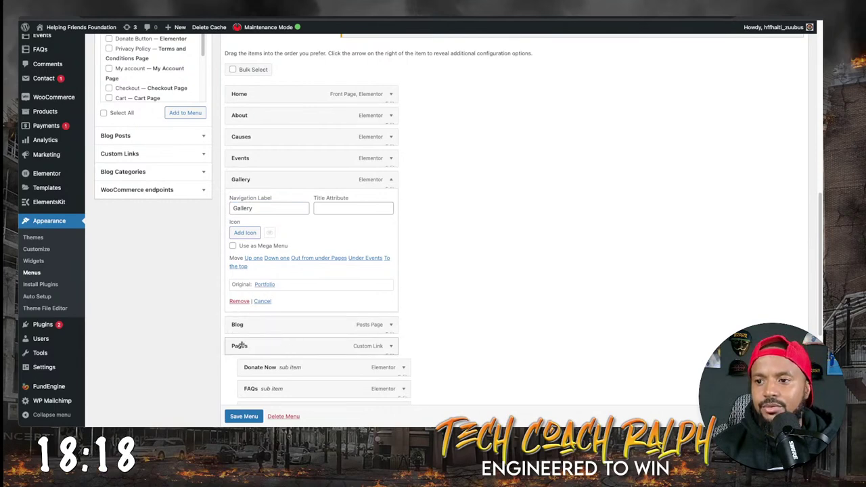
scroll(240, 346, down, 3)
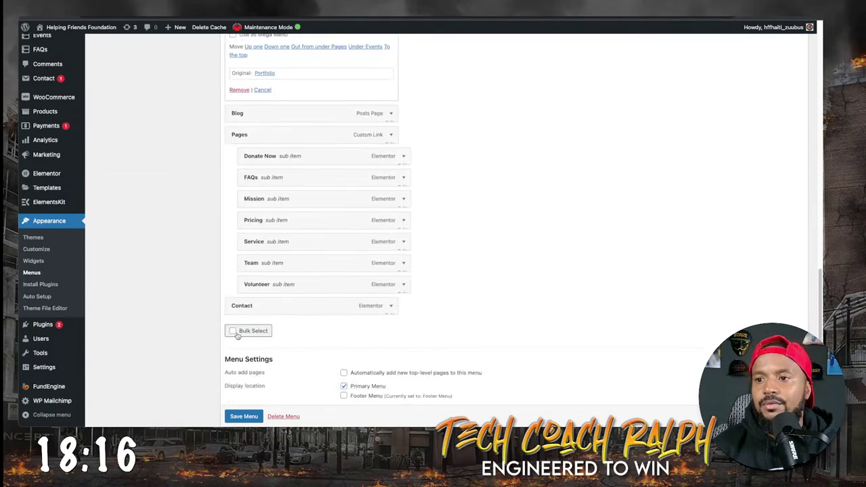
With Bulk Select on, remove Pages, Donate Now and FAQs from the menu, then view the live site.
click(234, 332)
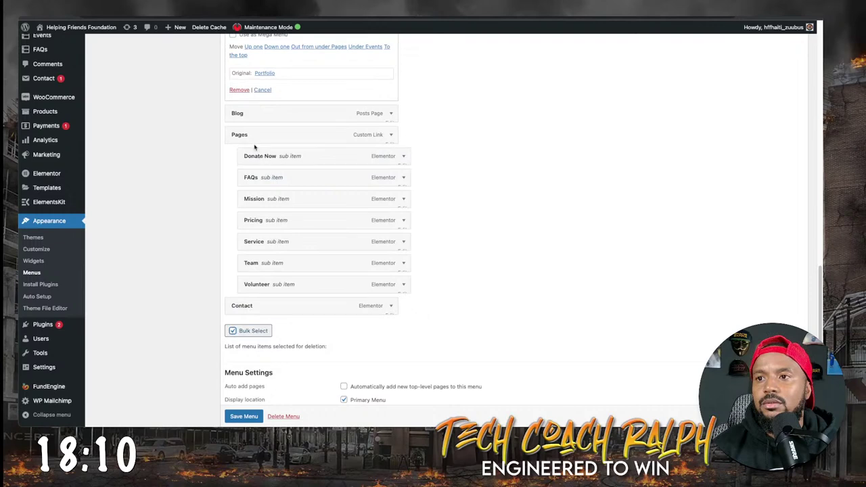
click(391, 136)
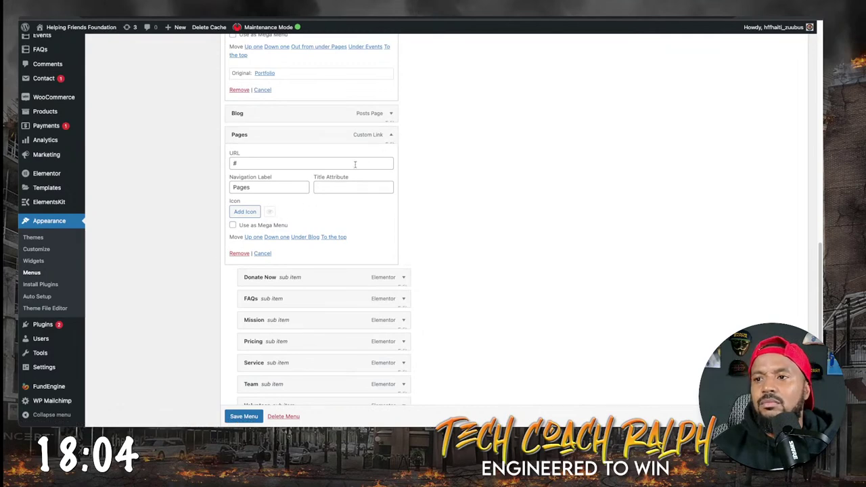
click(241, 252)
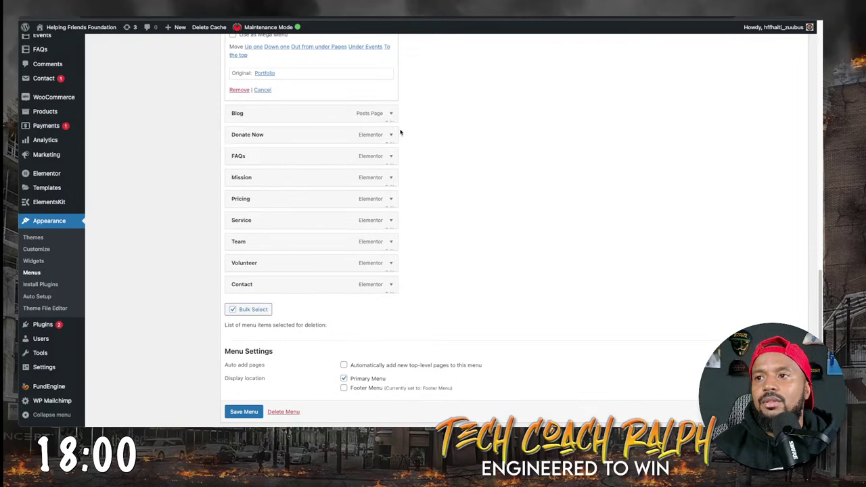
click(336, 133)
click(239, 256)
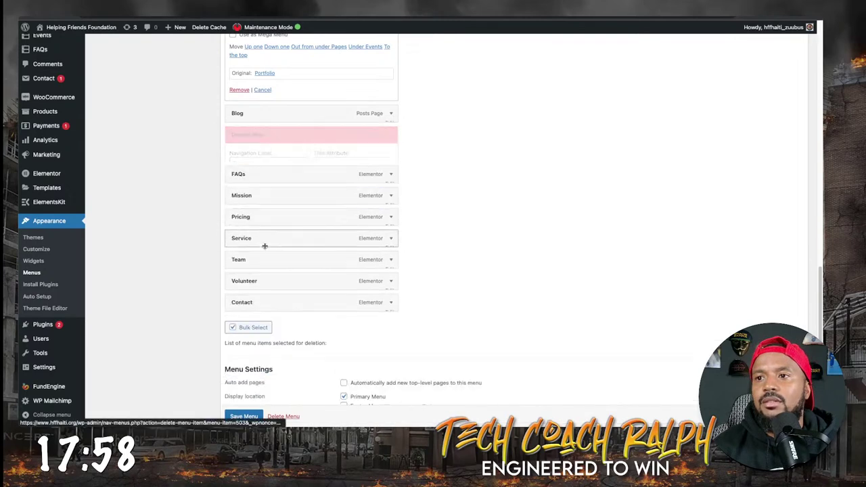
click(390, 135)
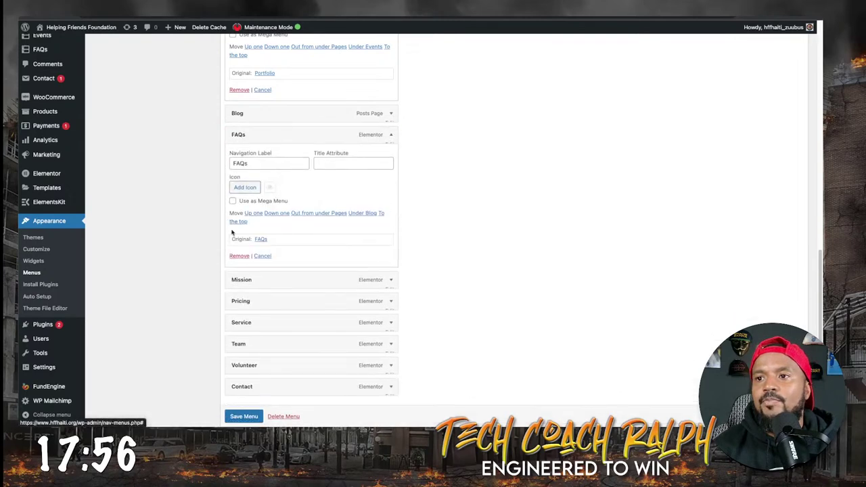
click(237, 254)
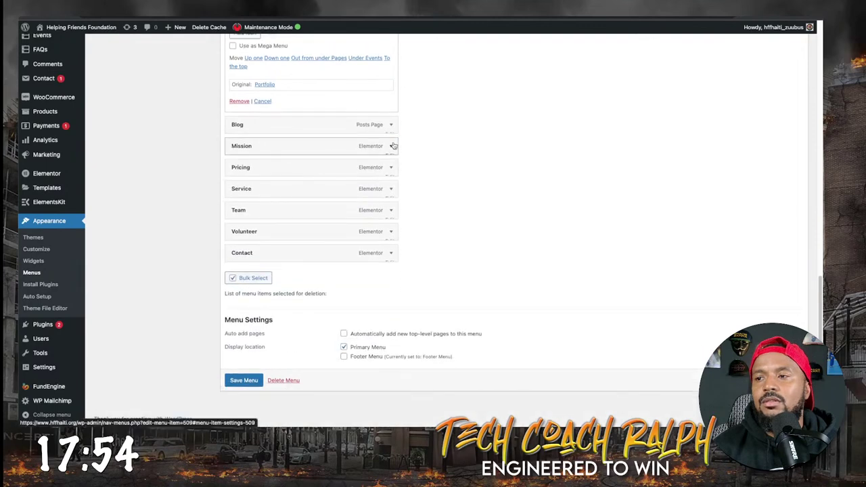
click(393, 146)
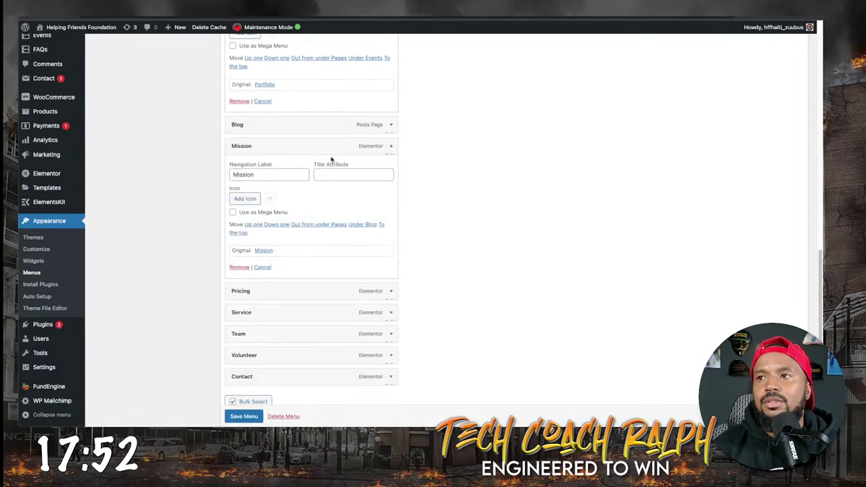
key(ctrl+Tab)
Look over the live Our Mission page via Pages > Mission, then return to the Menus editor.
mouse_move(452, 68)
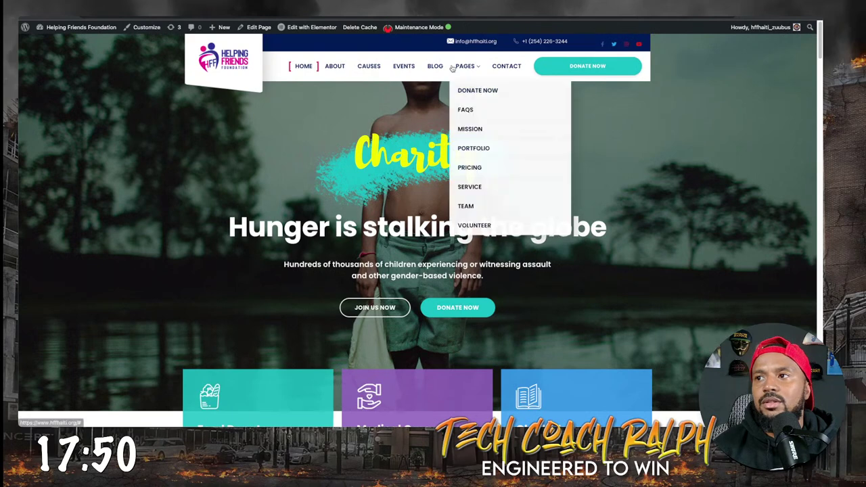
click(466, 127)
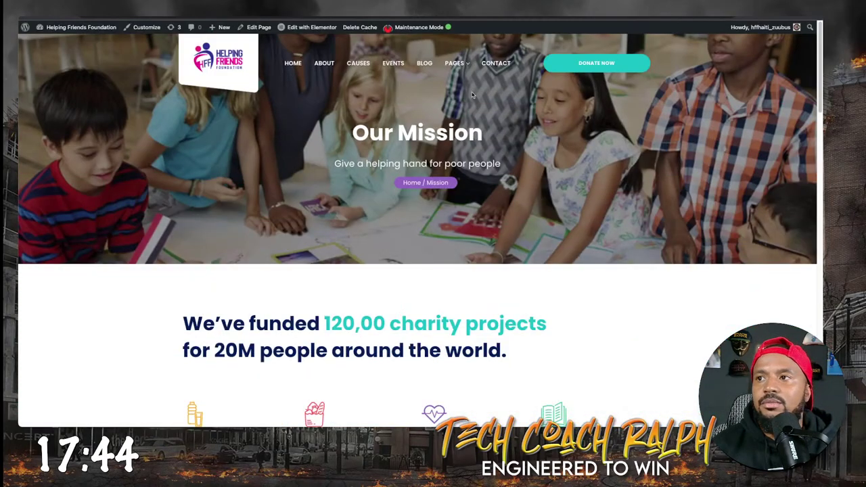
scroll(443, 277, down, 6)
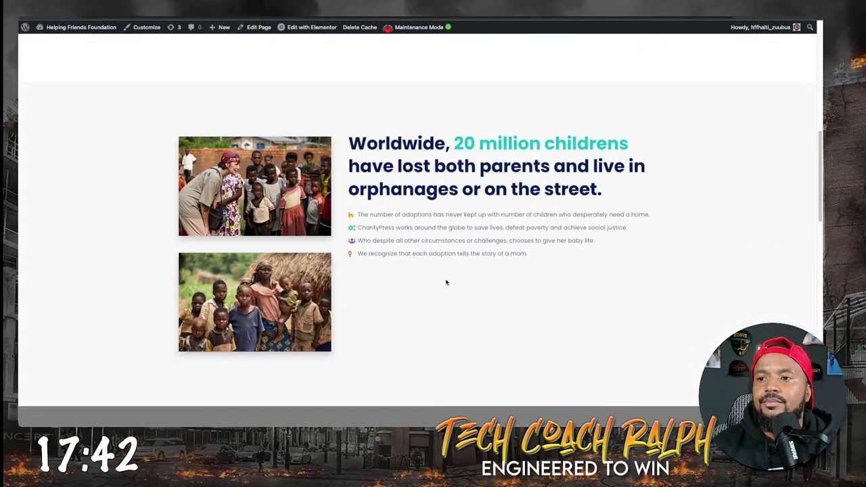
scroll(446, 282, up, 8)
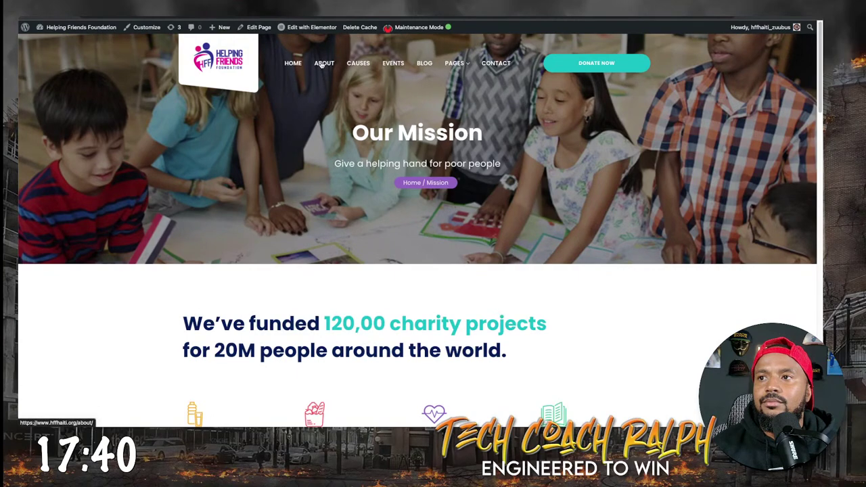
key(ctrl+Tab)
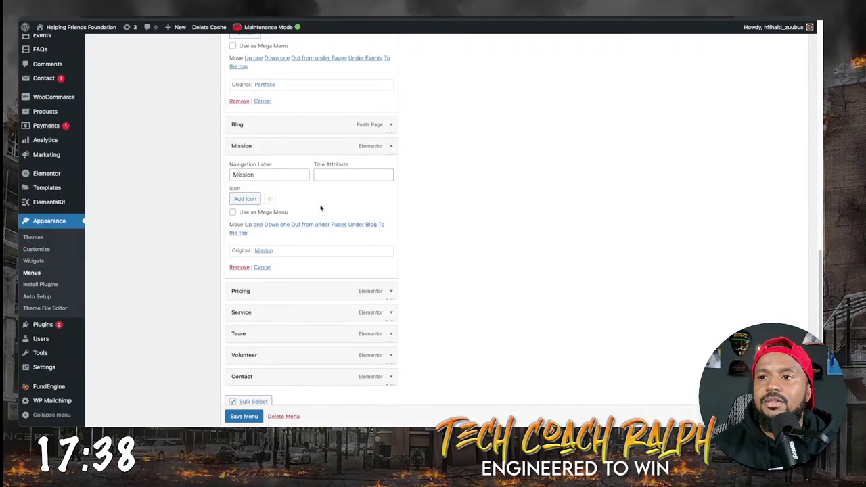
Nest Mission as a sub item under About in the Primary Menu.
scroll(281, 209, up, 1)
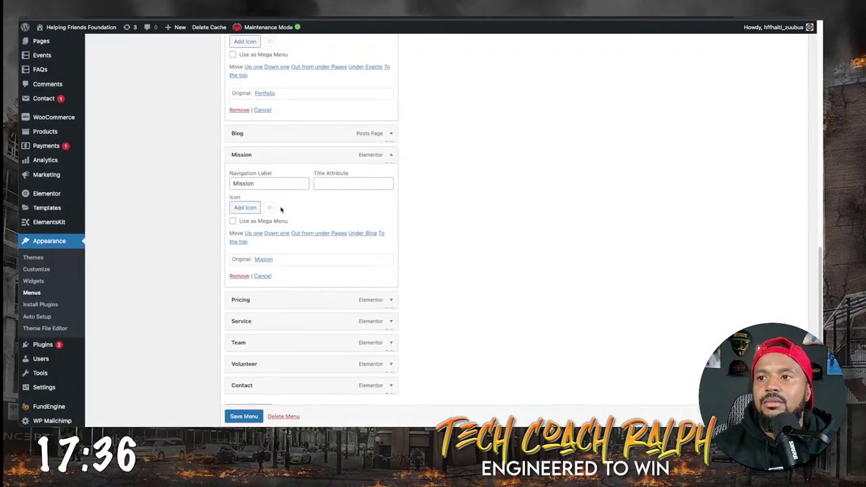
scroll(271, 202, up, 4)
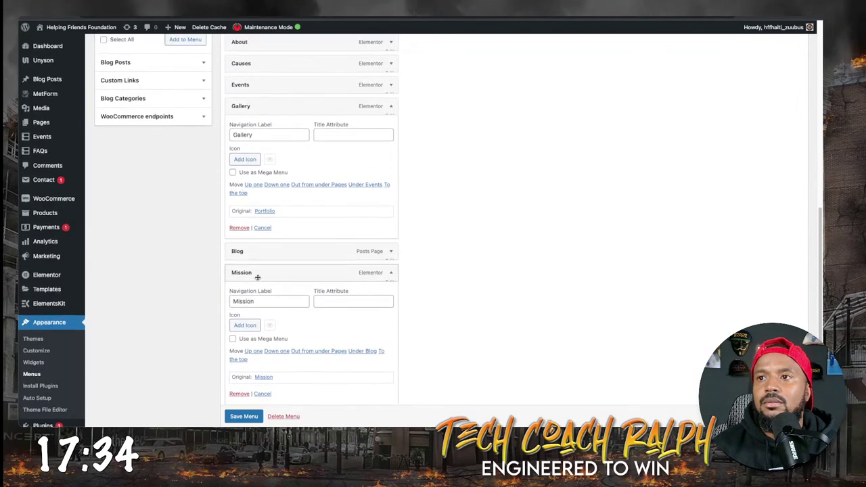
drag(245, 263, 258, 64)
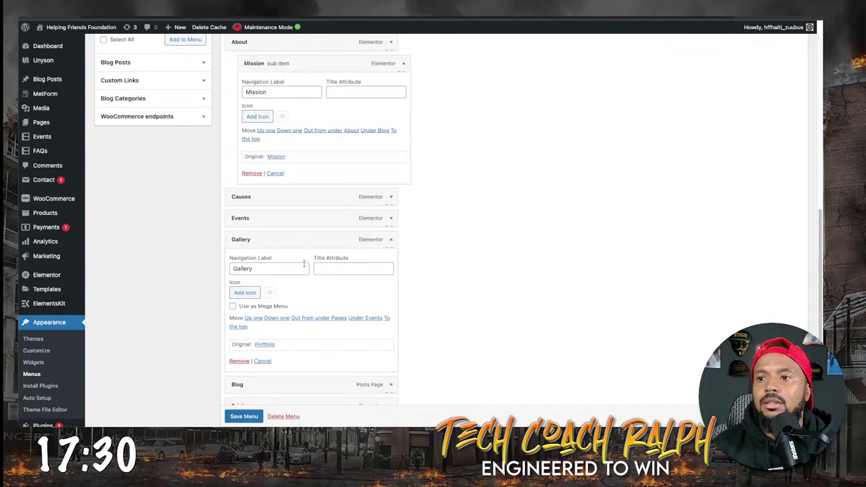
Remove the Pricing and Service items from the menu.
scroll(304, 286, down, 3)
scroll(304, 287, down, 2)
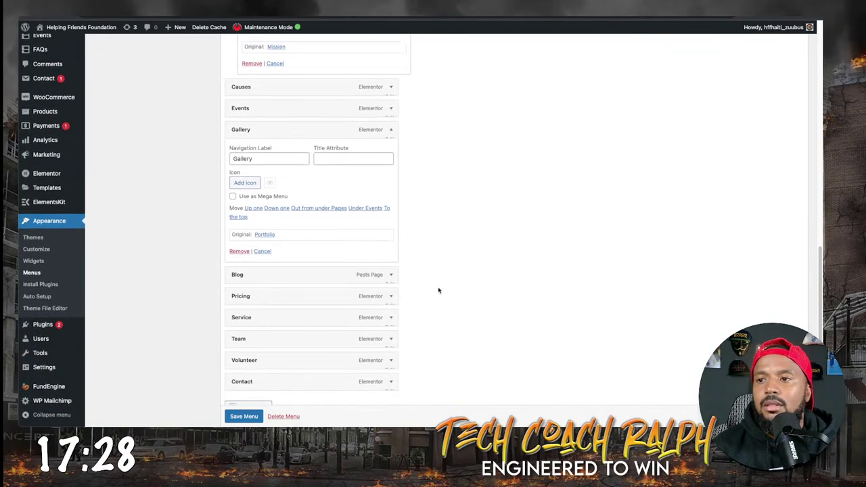
click(391, 298)
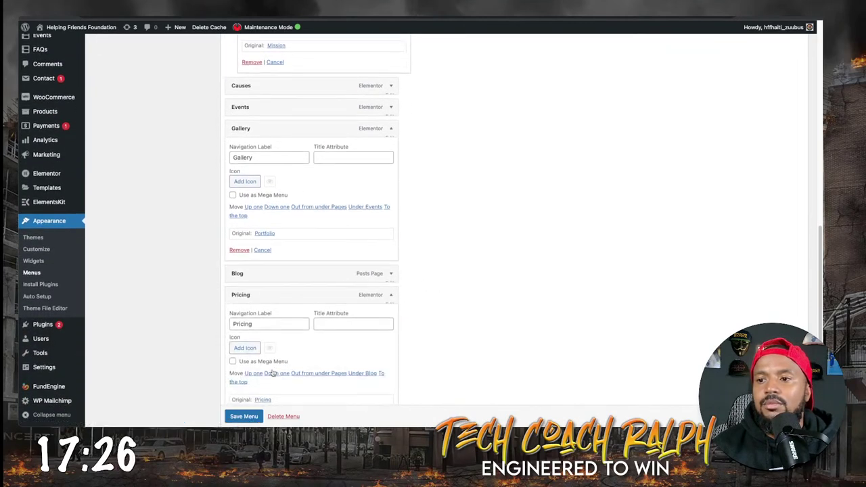
scroll(243, 395, down, 2)
click(239, 391)
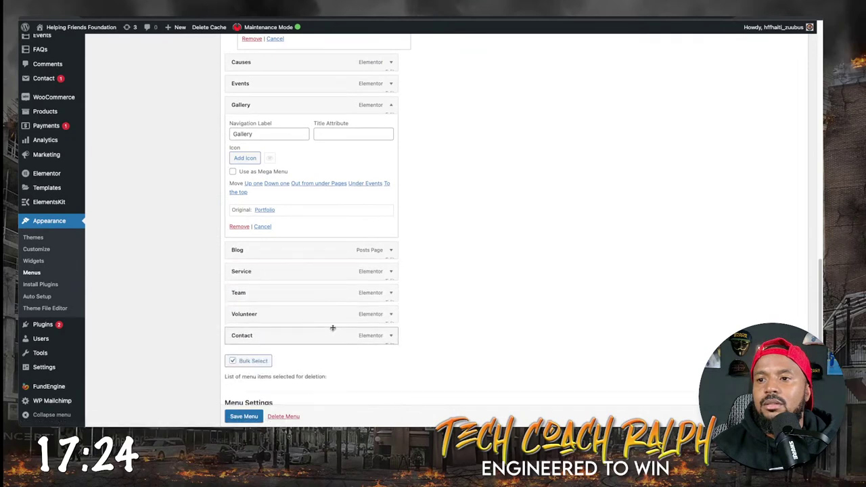
click(390, 271)
scroll(243, 333, down, 3)
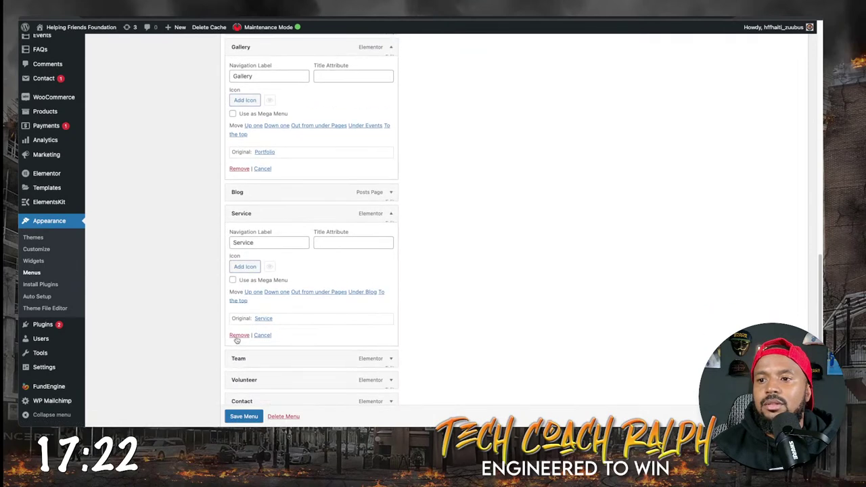
click(239, 334)
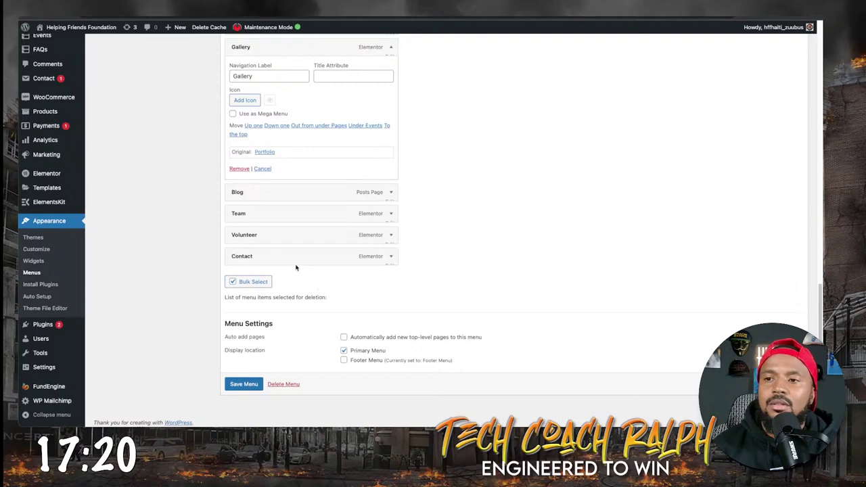
Move Team and Volunteer up as sub items under About, then turn off Bulk Select.
scroll(288, 227, up, 4)
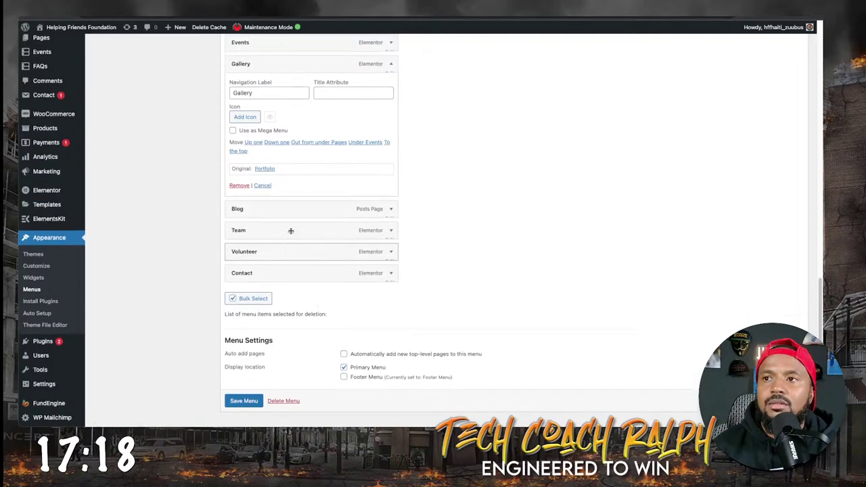
drag(236, 330, 256, 126)
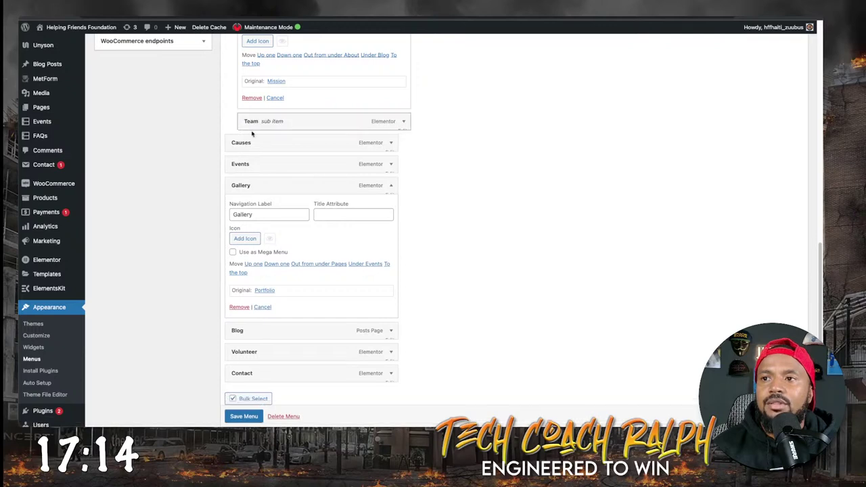
scroll(250, 271, down, 2)
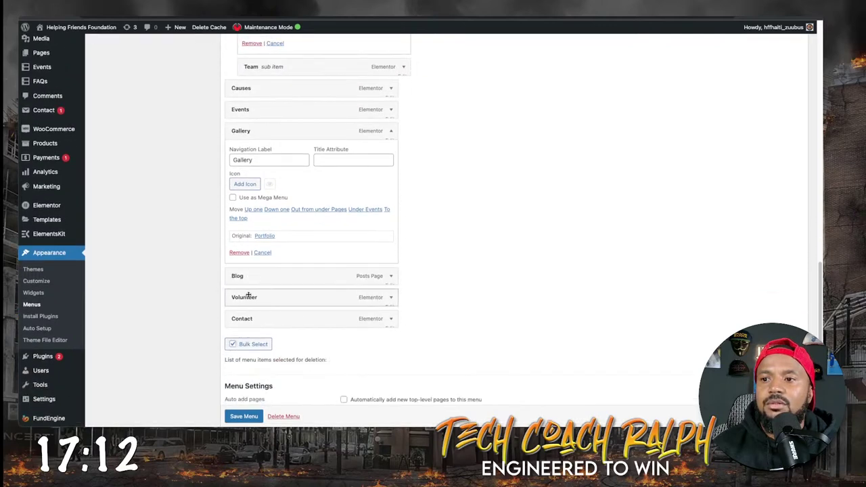
drag(247, 296, 274, 87)
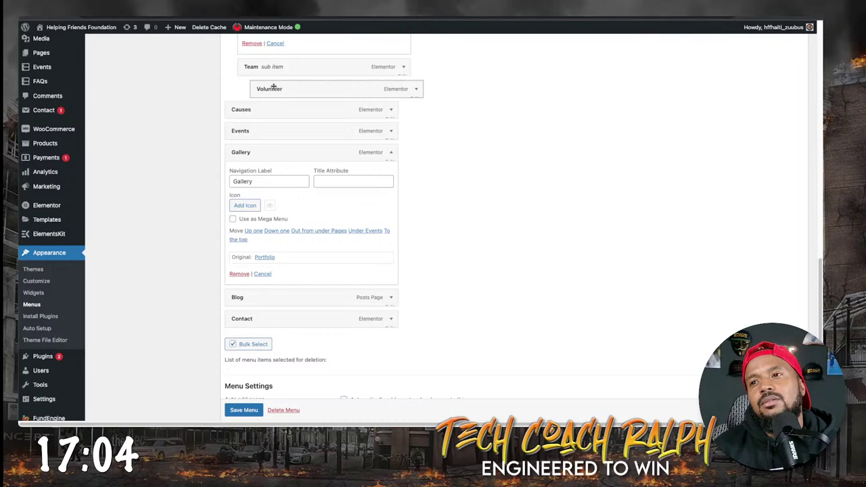
drag(273, 87, 266, 86)
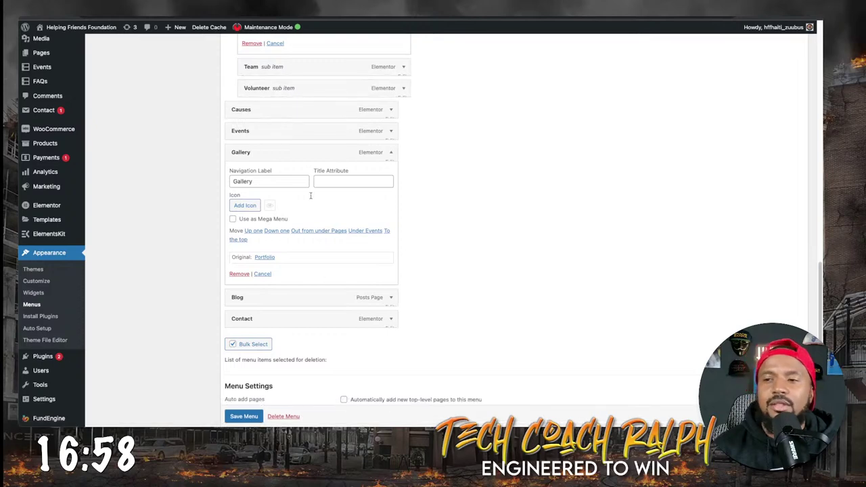
scroll(274, 358, down, 1)
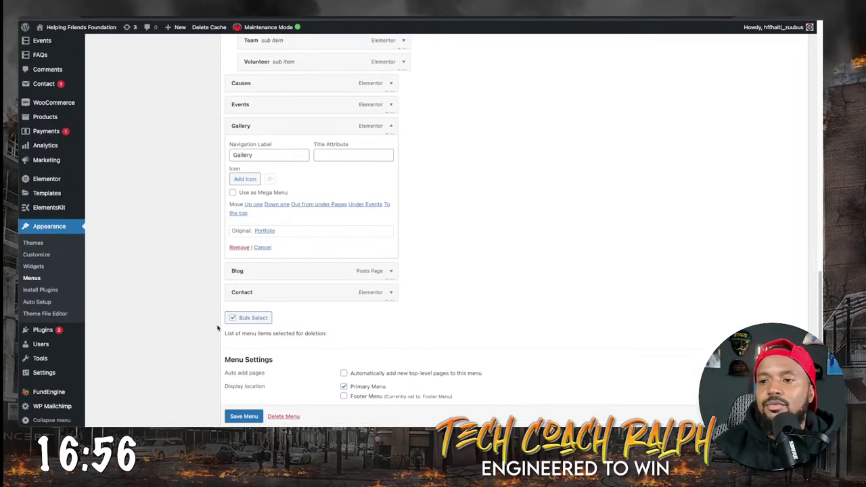
click(232, 318)
scroll(240, 365, down, 1)
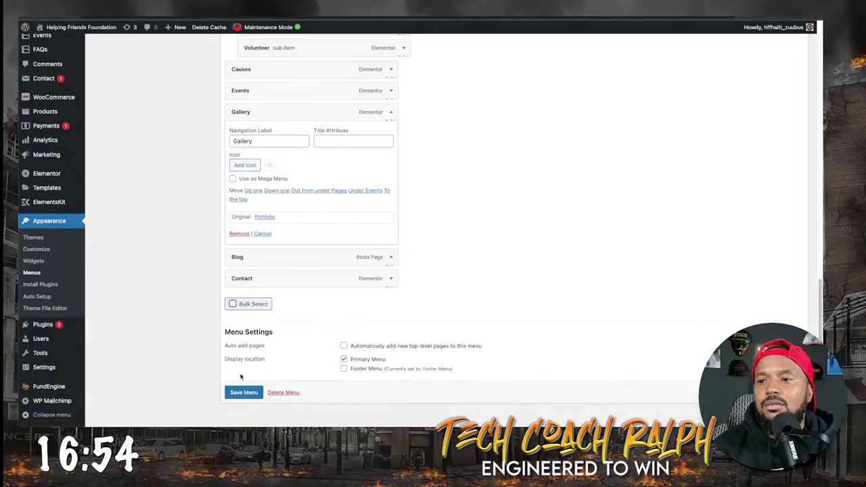
Save the Primary Menu and check the About submenu on the live homepage.
click(246, 389)
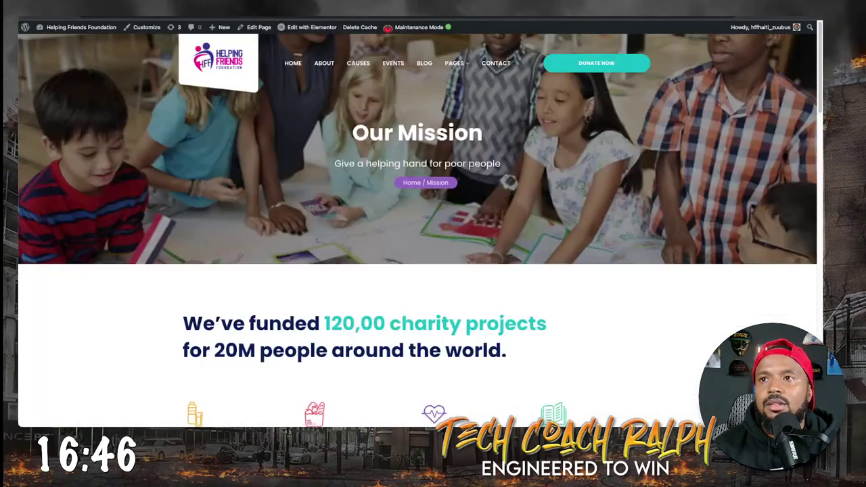
click(291, 64)
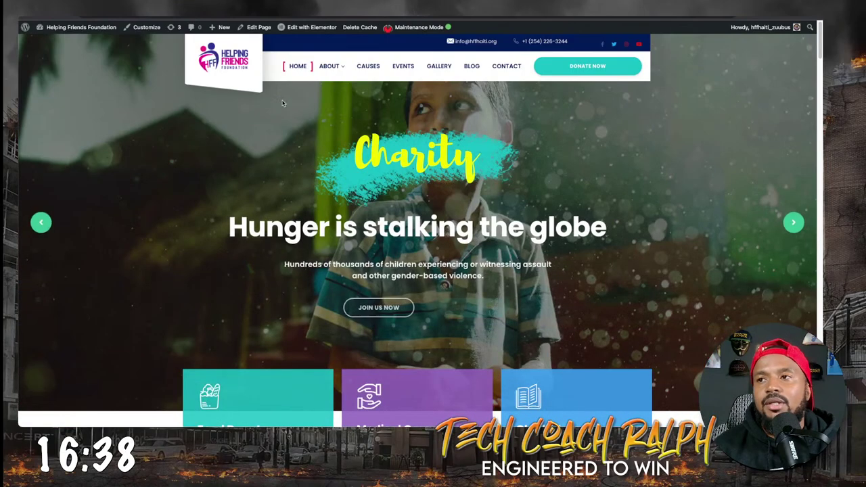
mouse_move(330, 67)
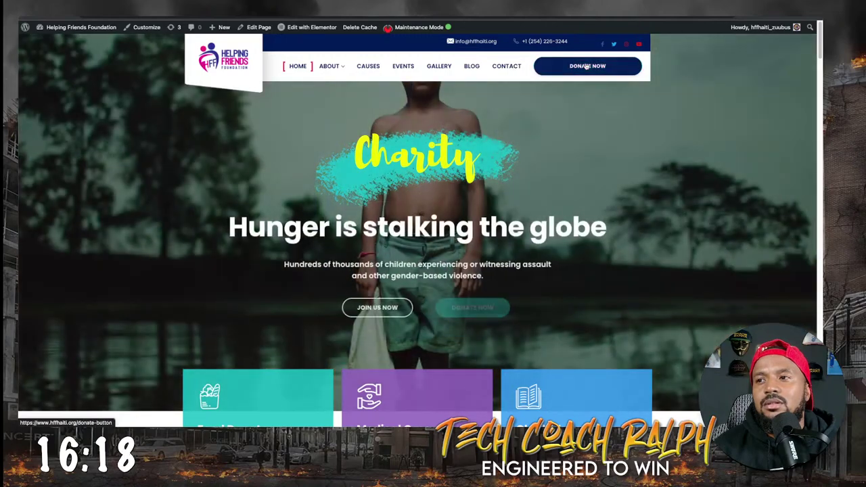
Scroll through the live homepage, then close its tab to return to the Menus admin.
scroll(359, 249, down, 3)
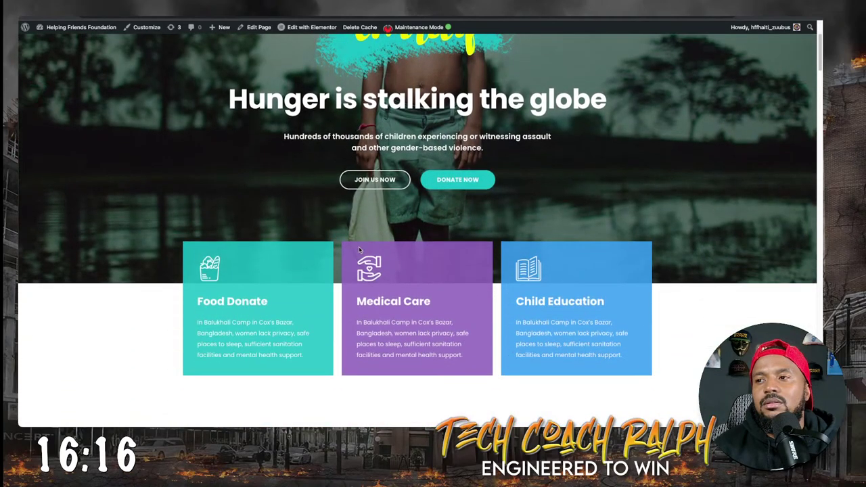
scroll(360, 251, down, 8)
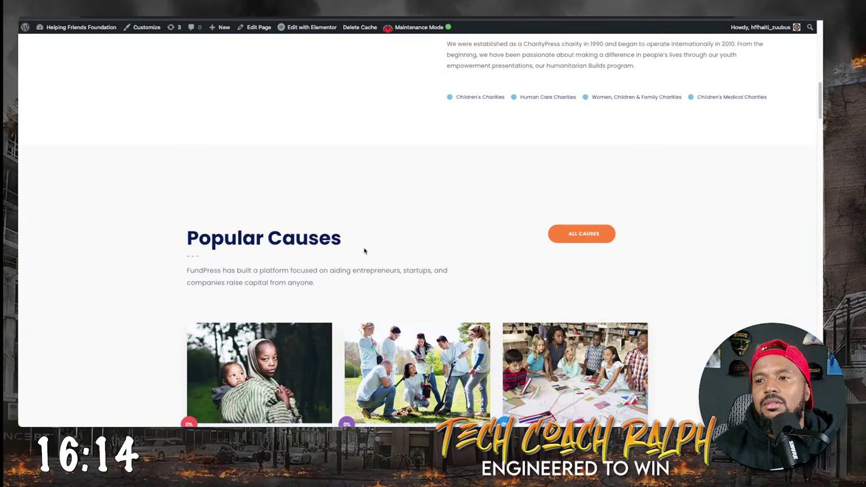
scroll(363, 251, down, 10)
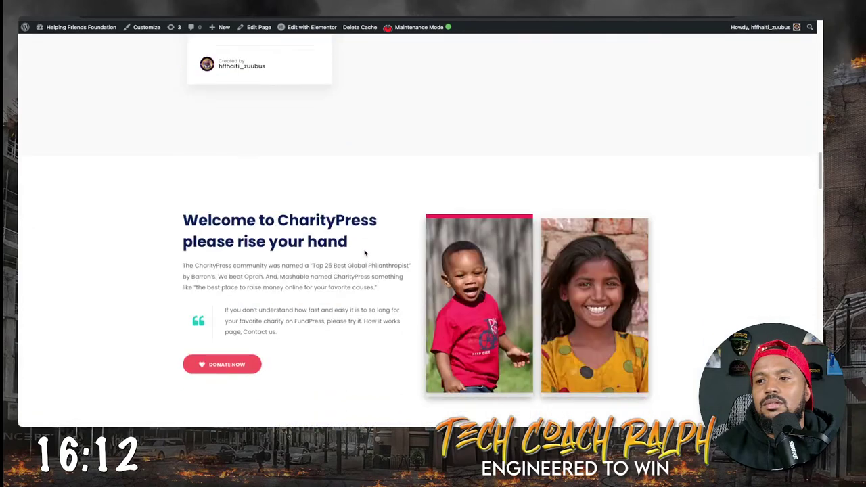
scroll(364, 253, down, 10)
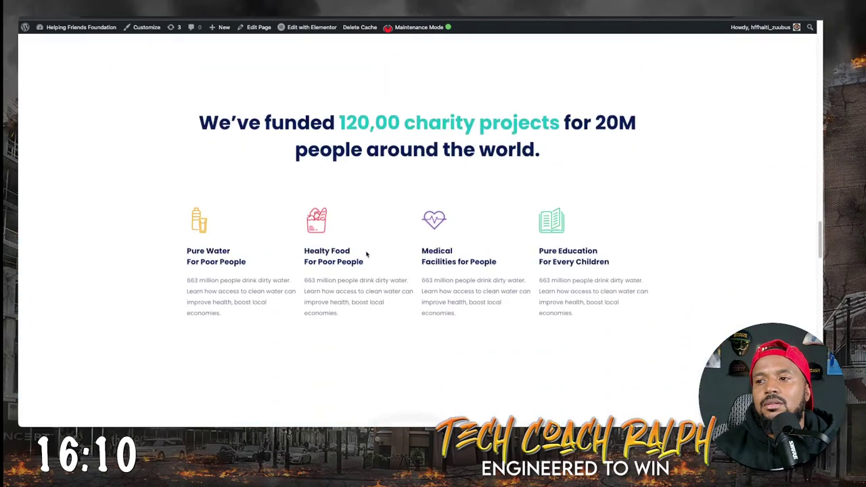
scroll(366, 254, down, 12)
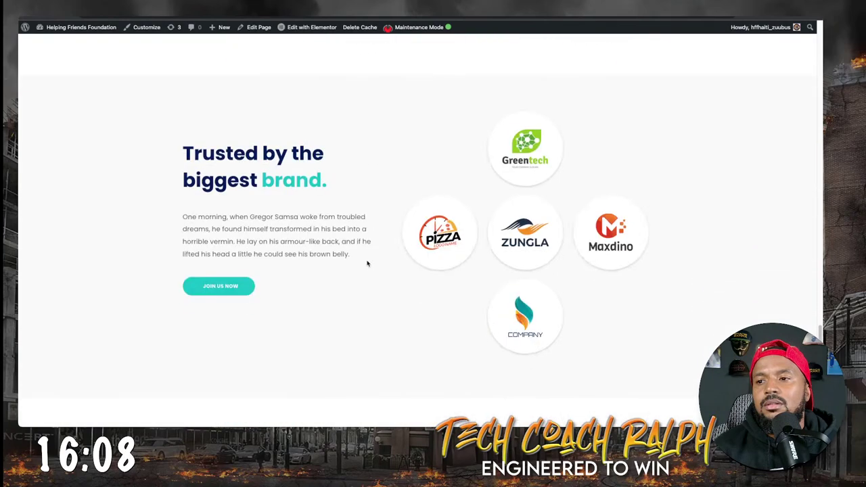
scroll(367, 264, down, 12)
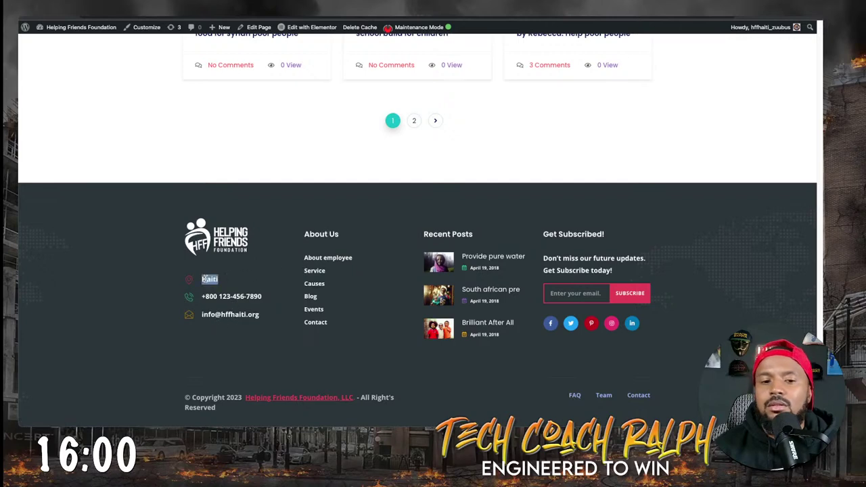
scroll(301, 275, up, 10)
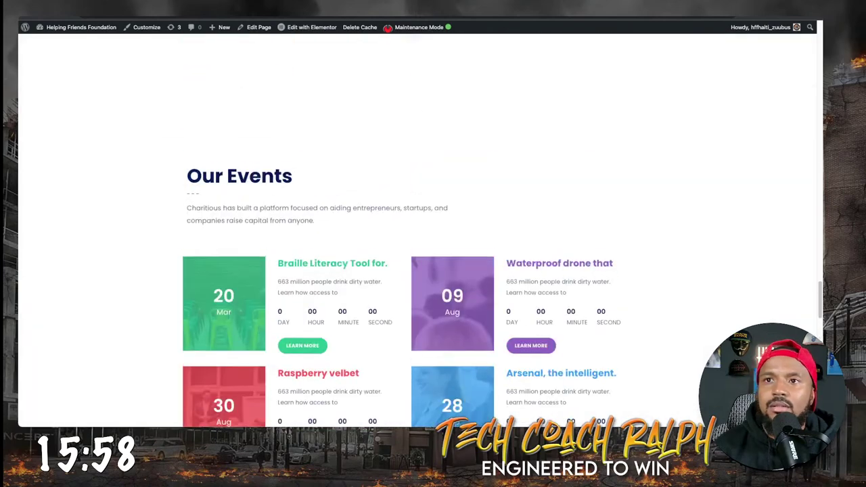
key(ctrl+w)
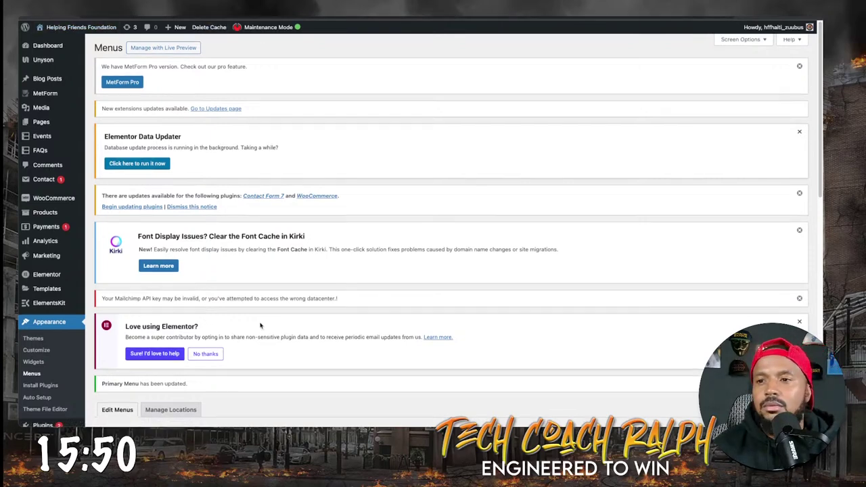
Launch Appearance > Customize to preview the charity homepage alongside its settings.
scroll(261, 328, down, 3)
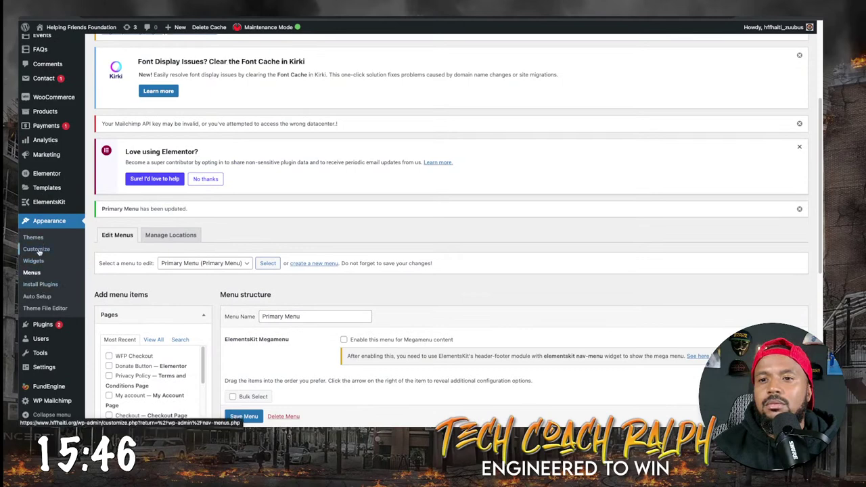
click(38, 249)
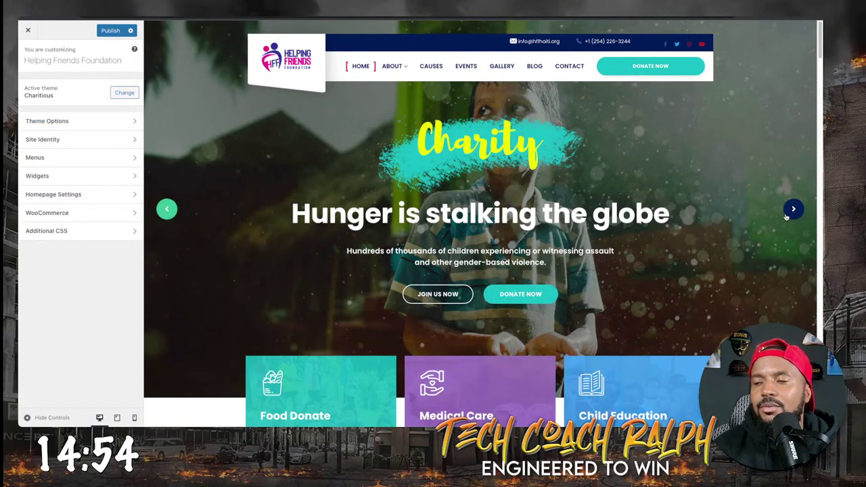
Browse the Charitious theme options, checking the general logo settings and page settings.
click(98, 122)
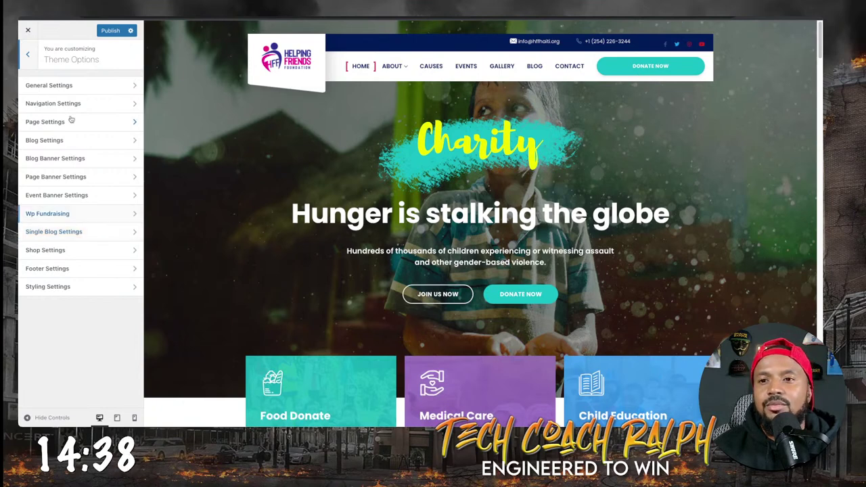
click(63, 92)
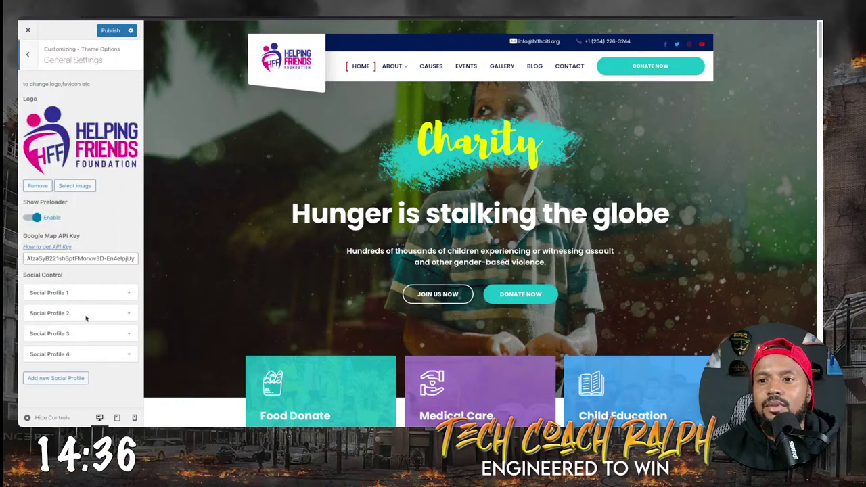
click(29, 58)
click(87, 118)
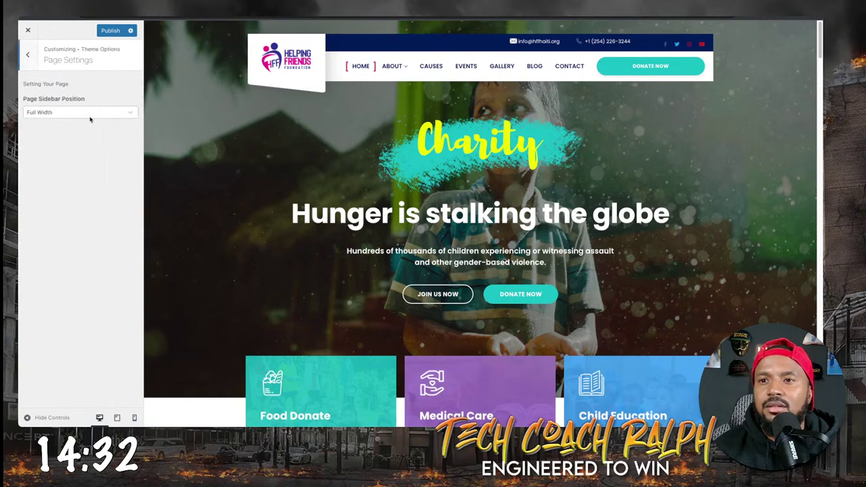
click(30, 56)
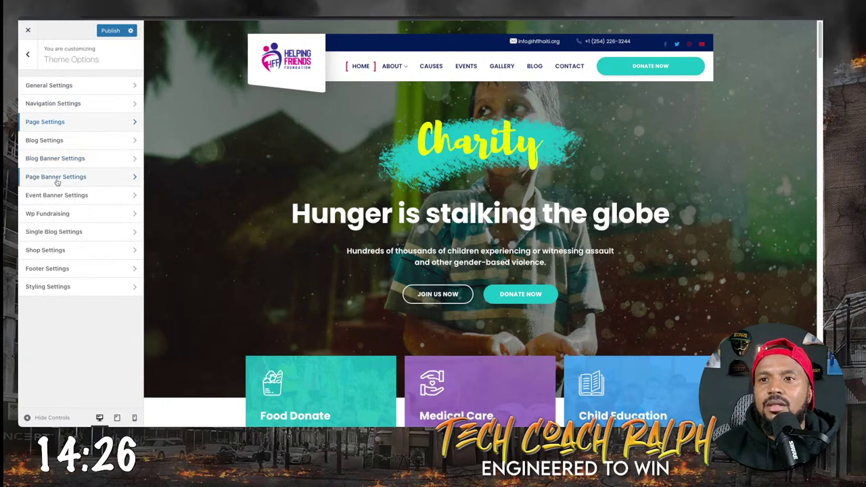
click(84, 92)
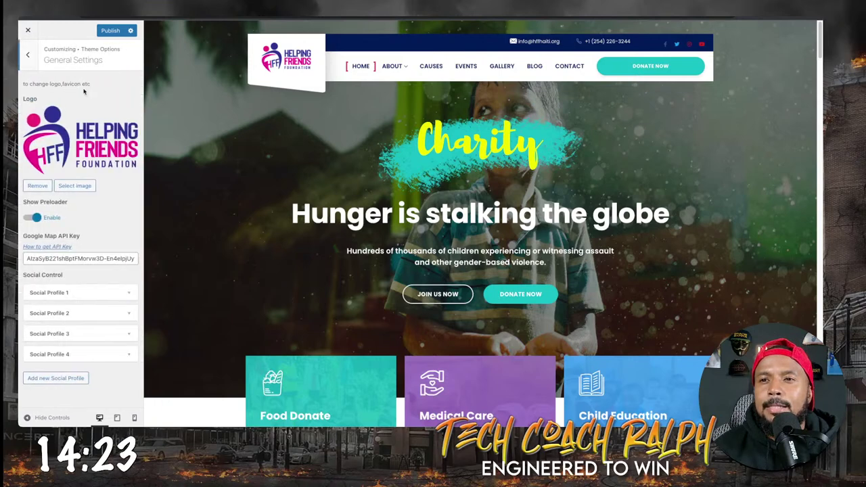
click(29, 55)
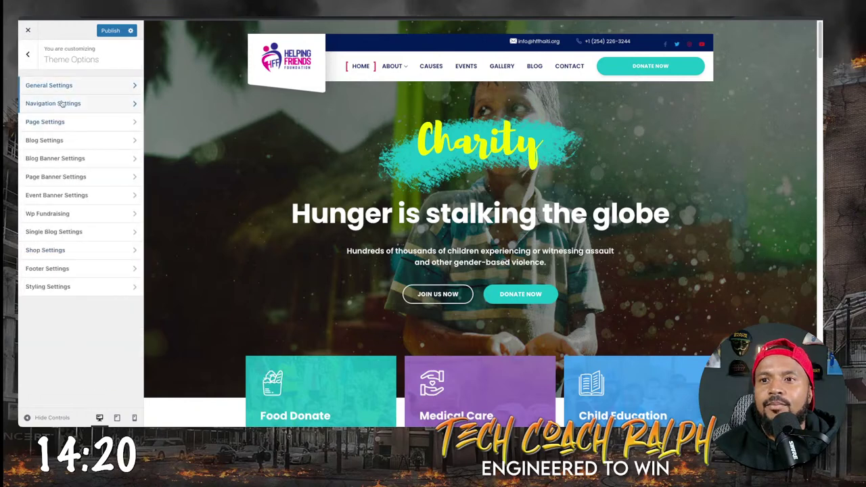
Inspect the navigation and header settings, then go back to the main Customizer panel.
click(83, 101)
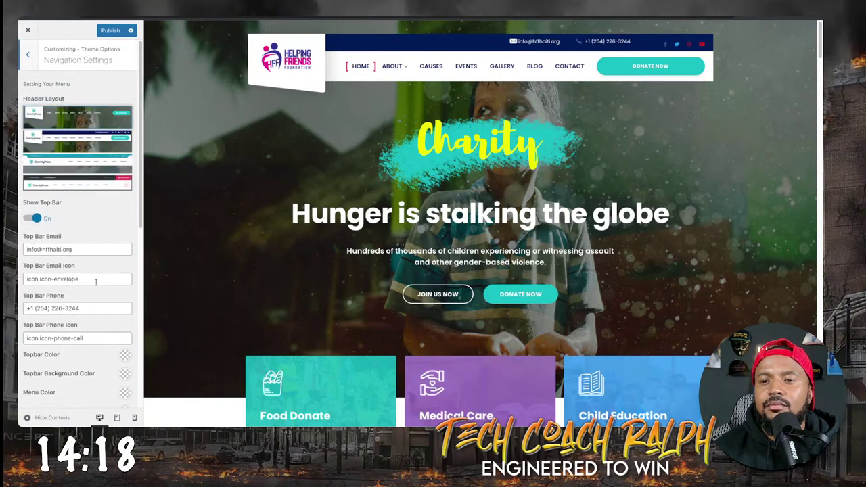
scroll(95, 281, down, 5)
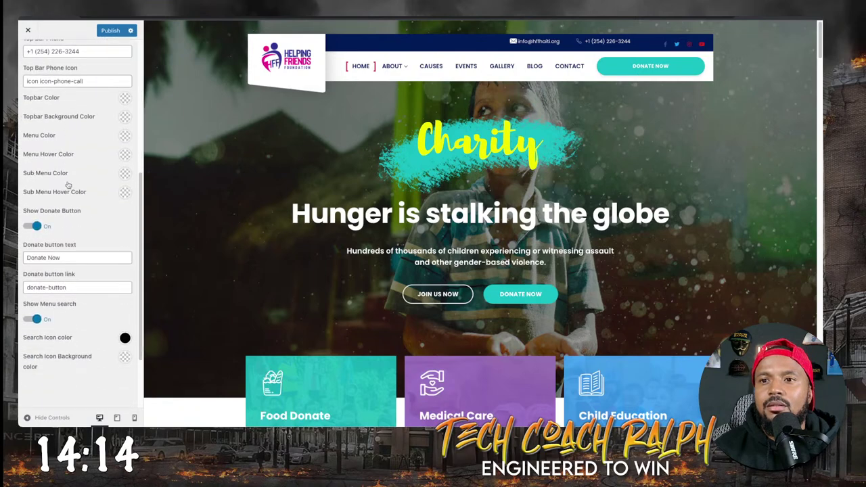
scroll(68, 185, down, 2)
scroll(61, 103, up, 3)
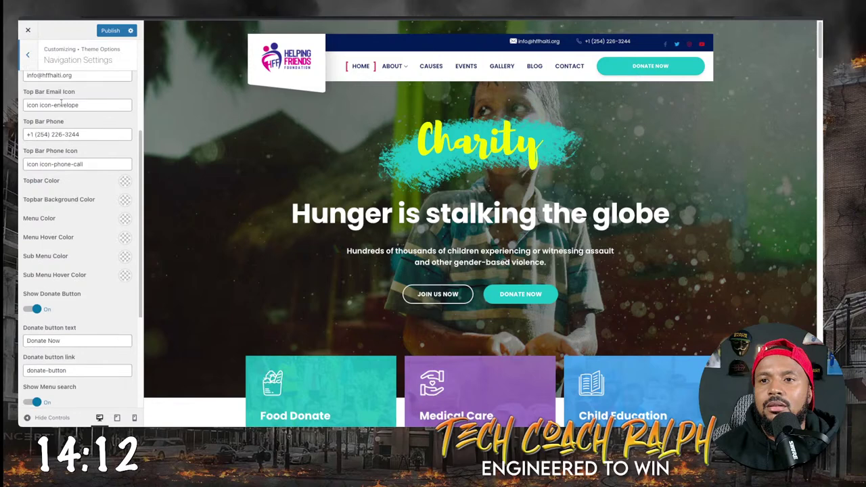
click(29, 57)
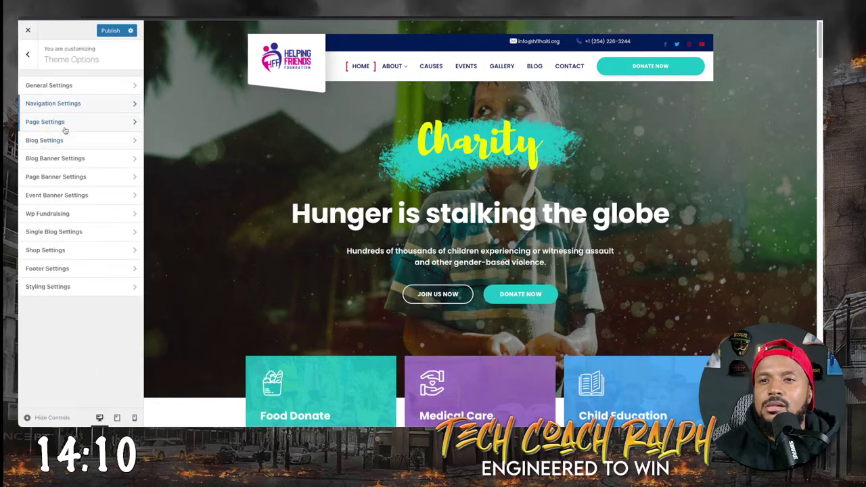
click(64, 129)
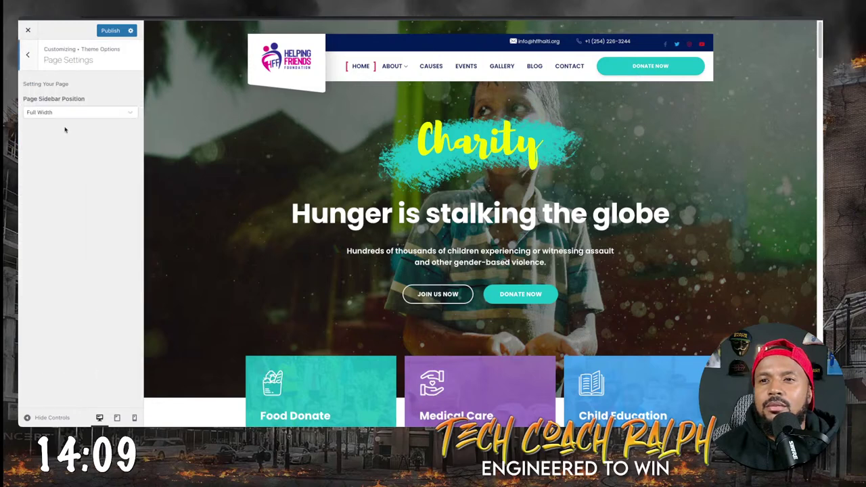
click(29, 57)
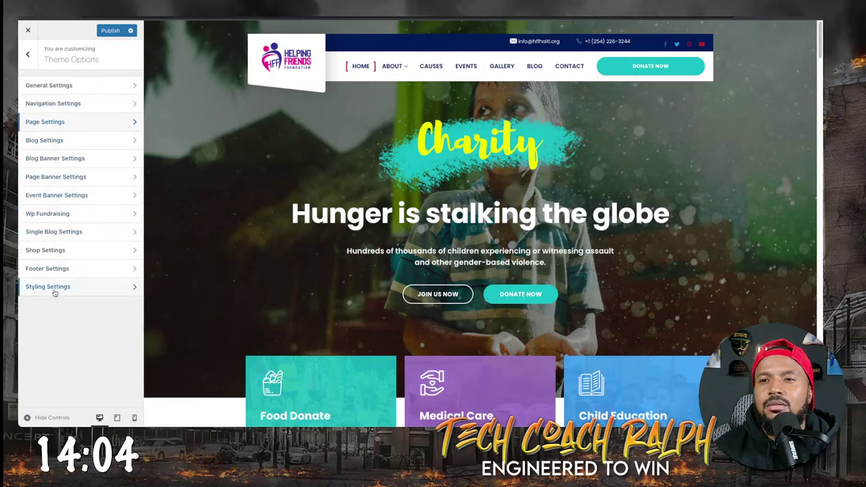
click(28, 54)
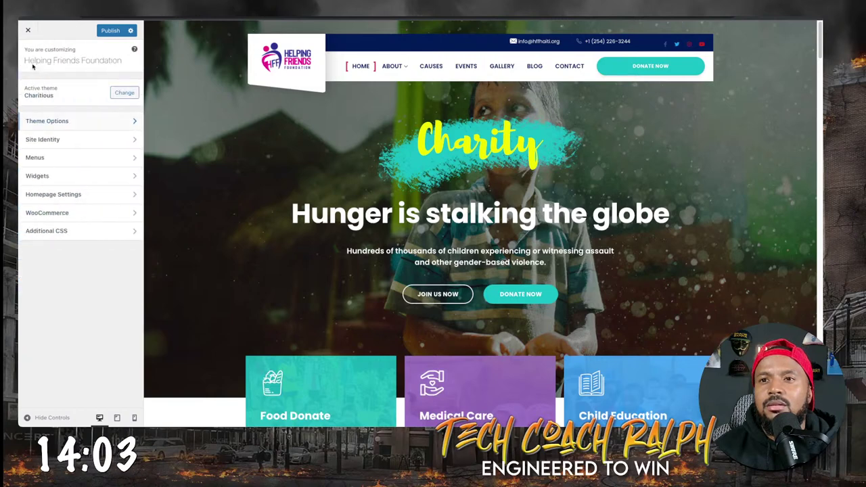
Open the Site Identity section of the Customizer.
click(60, 140)
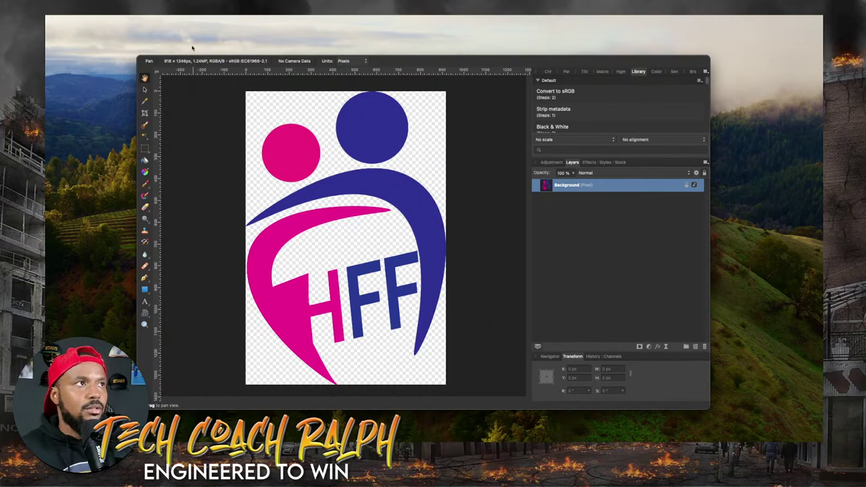
Browse Affinity Photo's menus and open the Resize Canvas dialog.
click(250, 15)
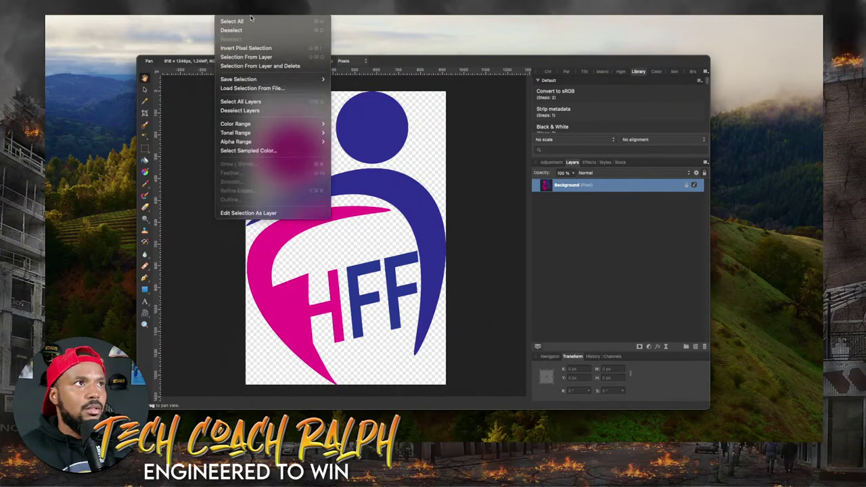
mouse_move(177, 12)
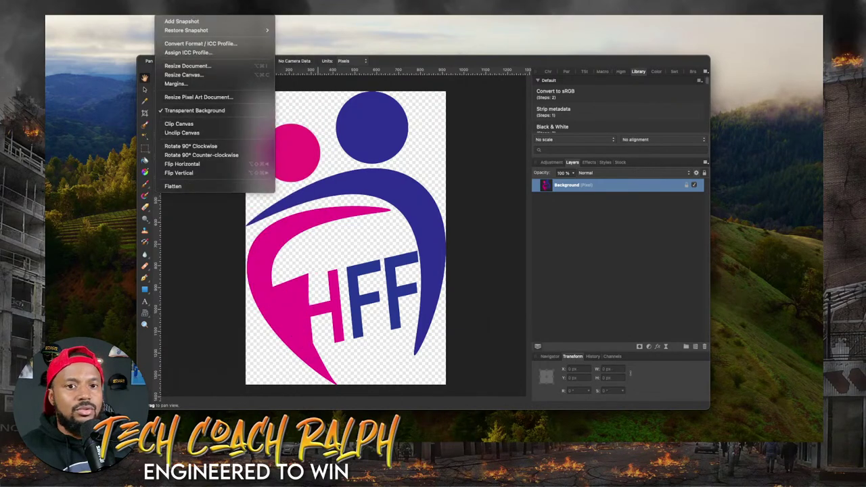
mouse_move(209, 10)
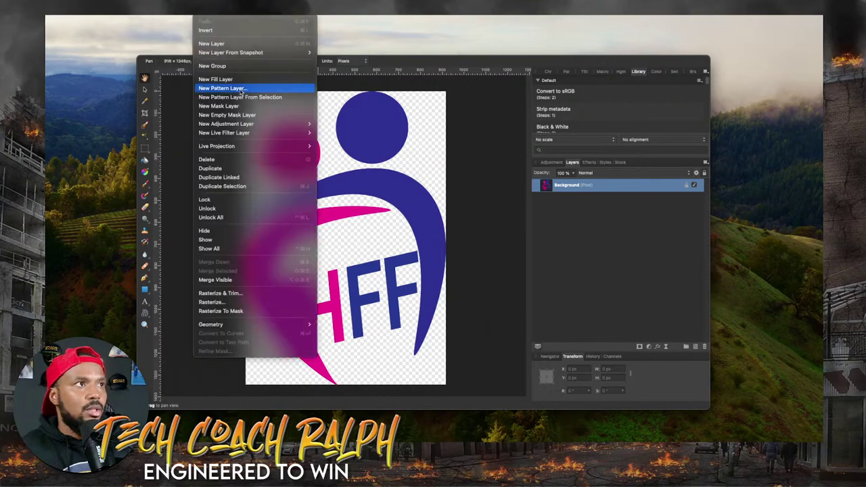
mouse_move(249, 9)
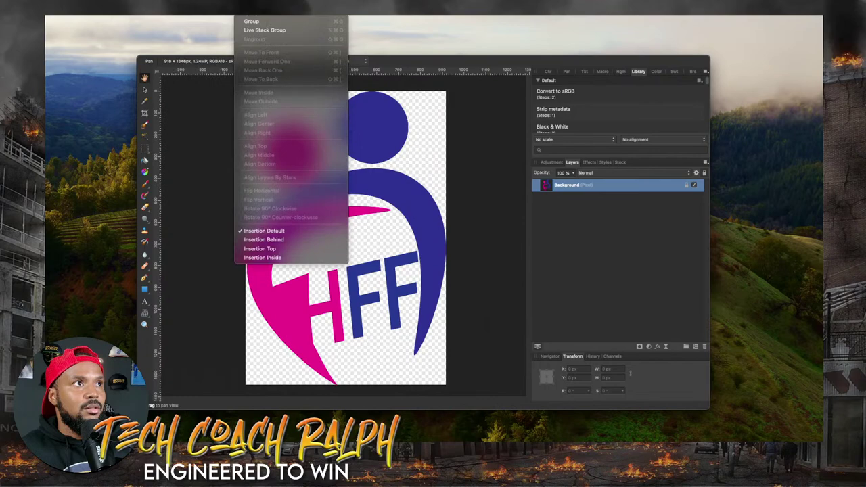
mouse_move(287, 14)
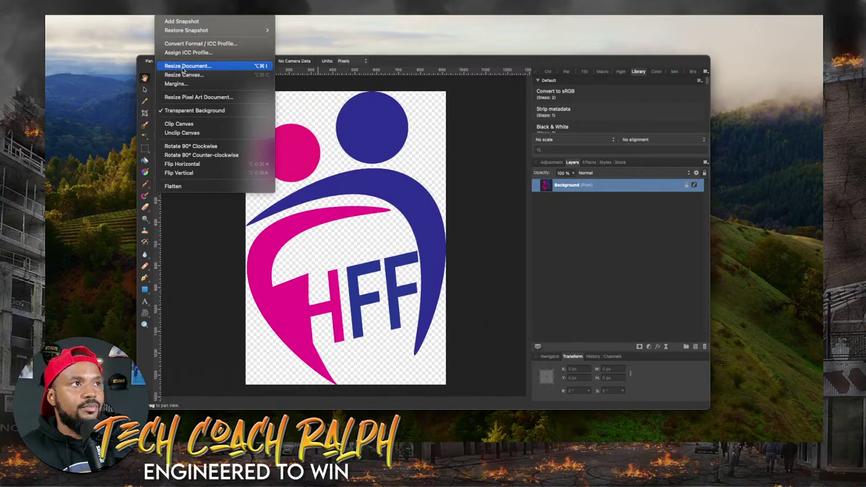
click(184, 75)
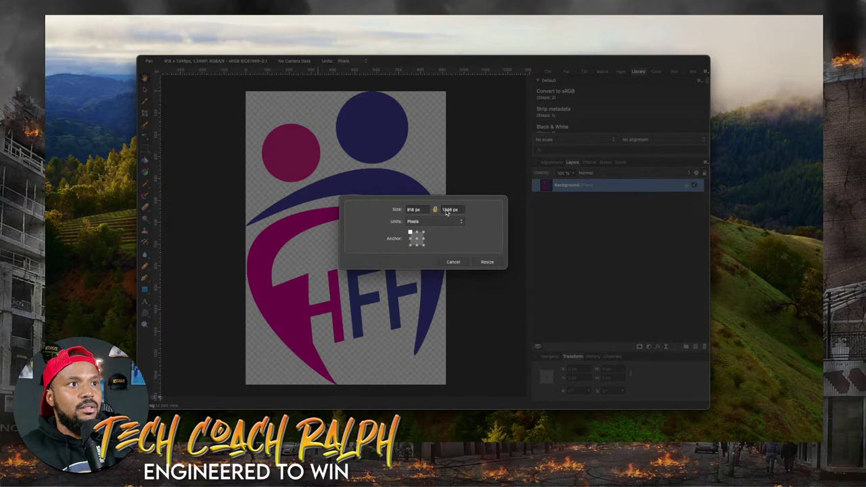
Resize the canvas to 1346 × 1346 px with a centre anchor.
click(408, 212)
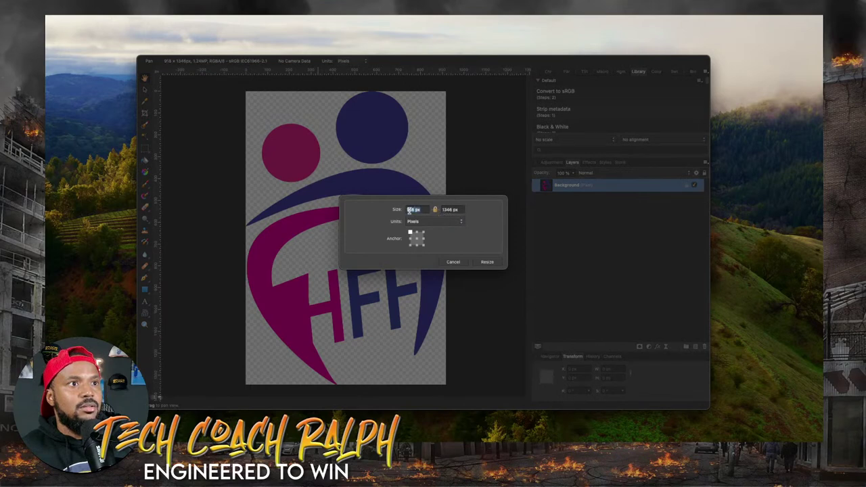
text(1)
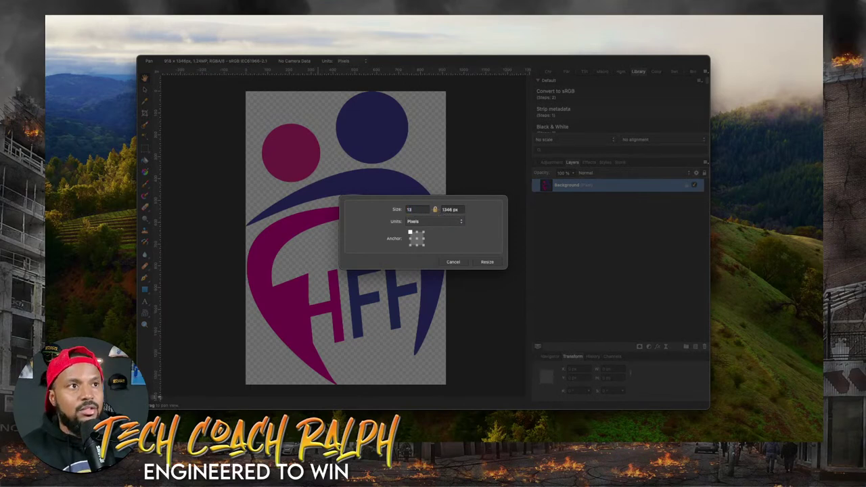
text(346)
key(Tab)
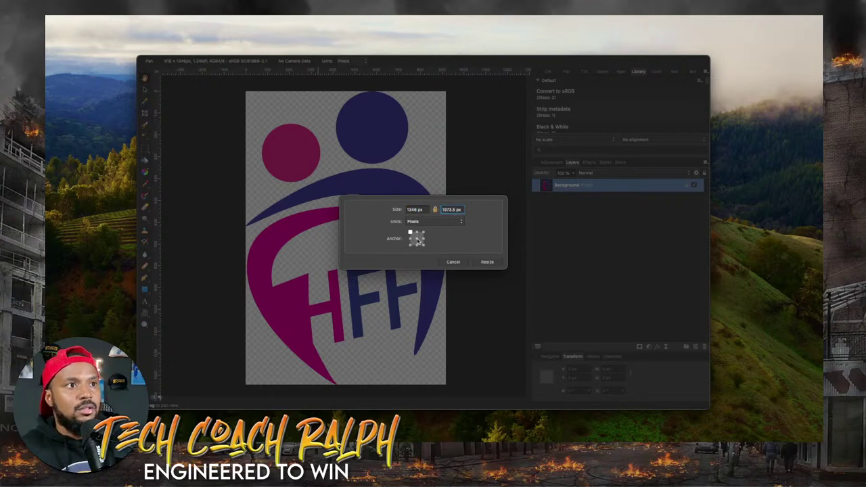
click(417, 240)
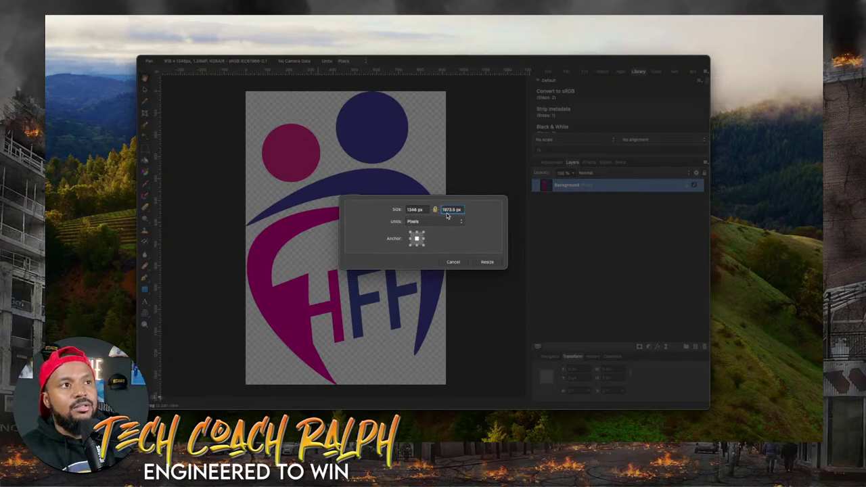
double_click(447, 215)
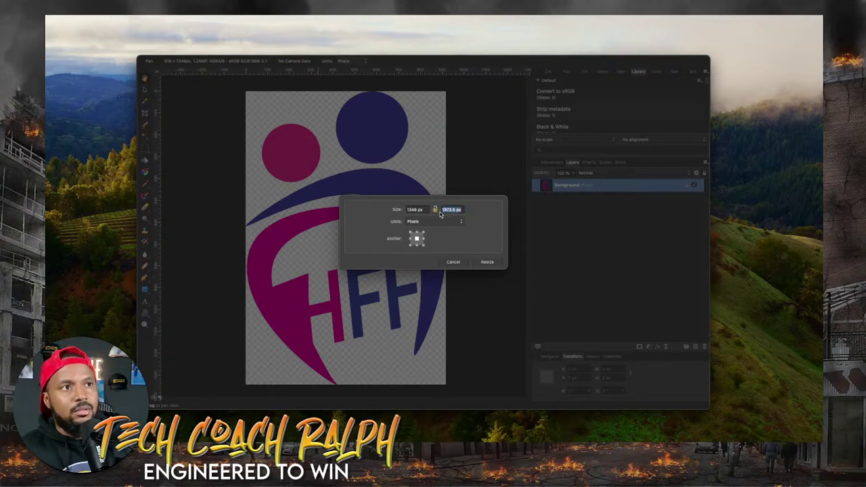
text(1346)
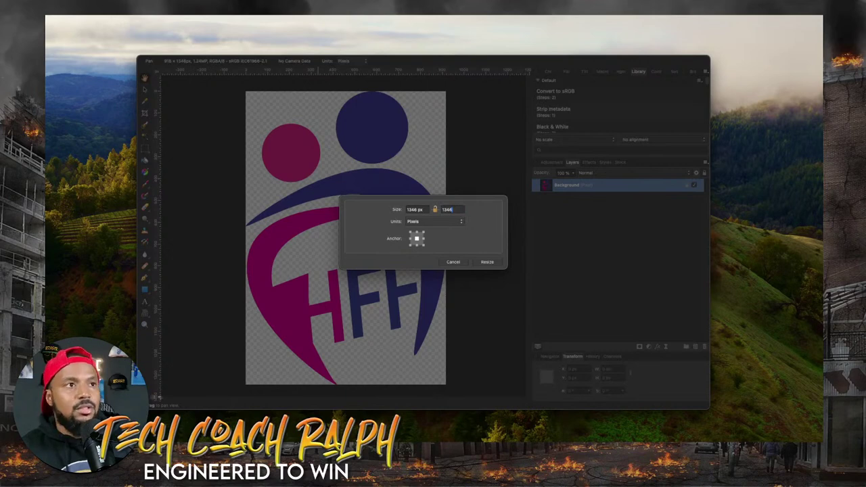
key(Tab)
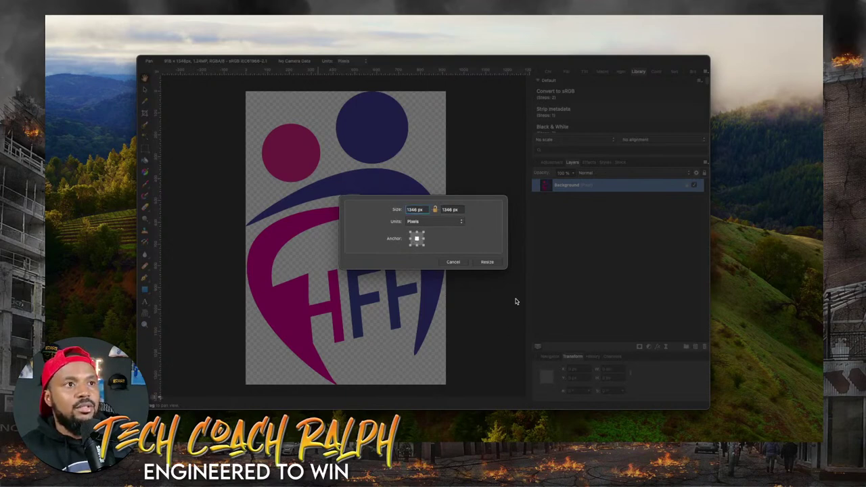
click(487, 261)
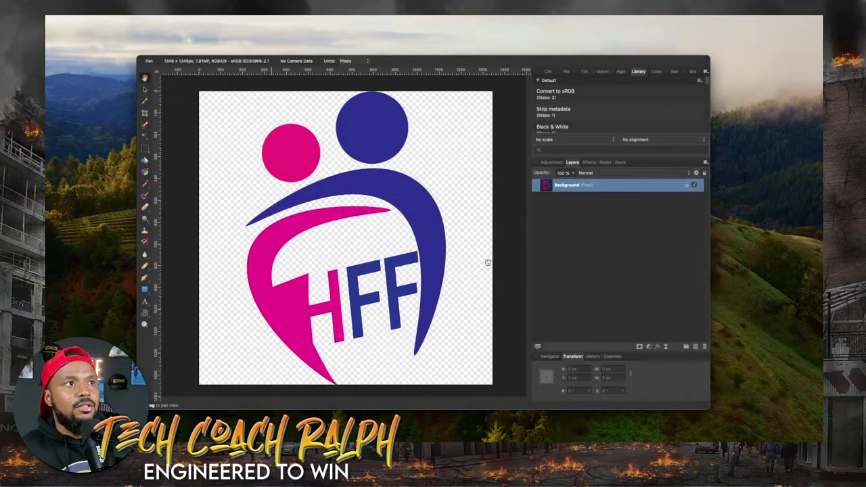
Try resizing the document to a 512 px width, then cancel the dialog.
click(187, 17)
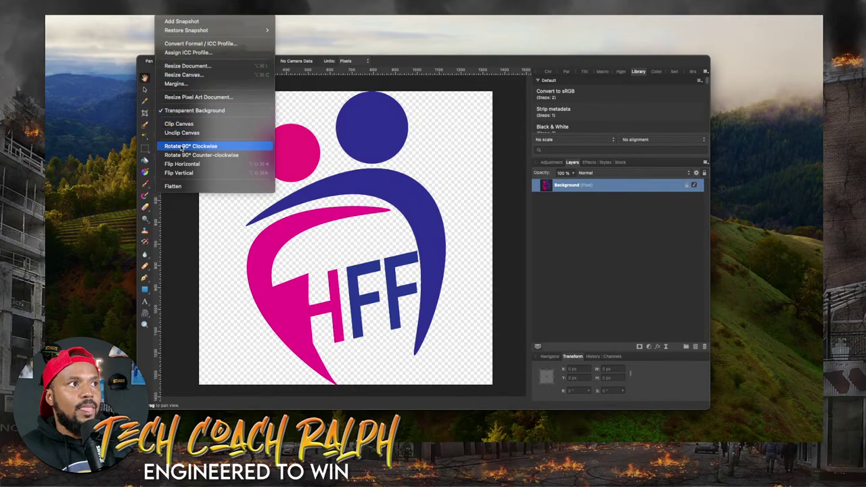
click(188, 65)
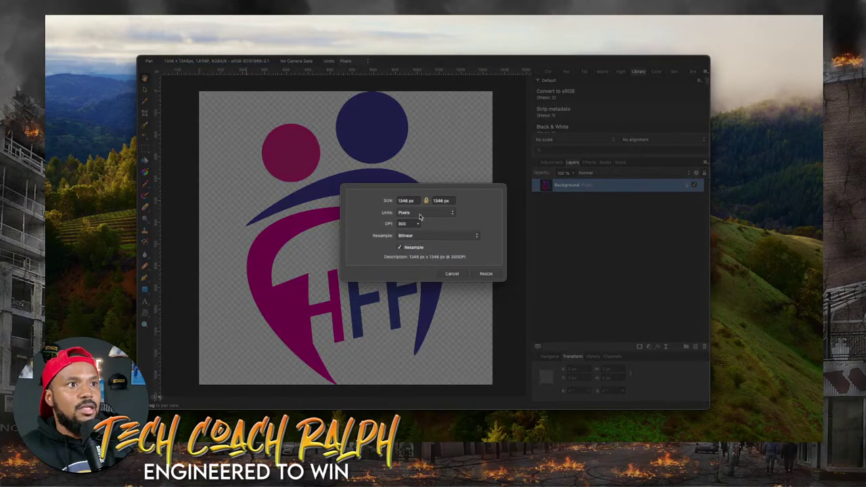
double_click(404, 200)
text(512)
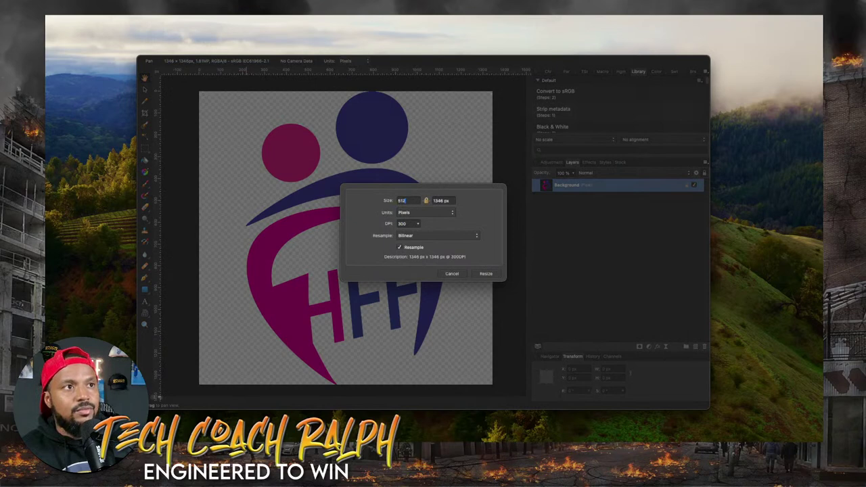
key(Tab)
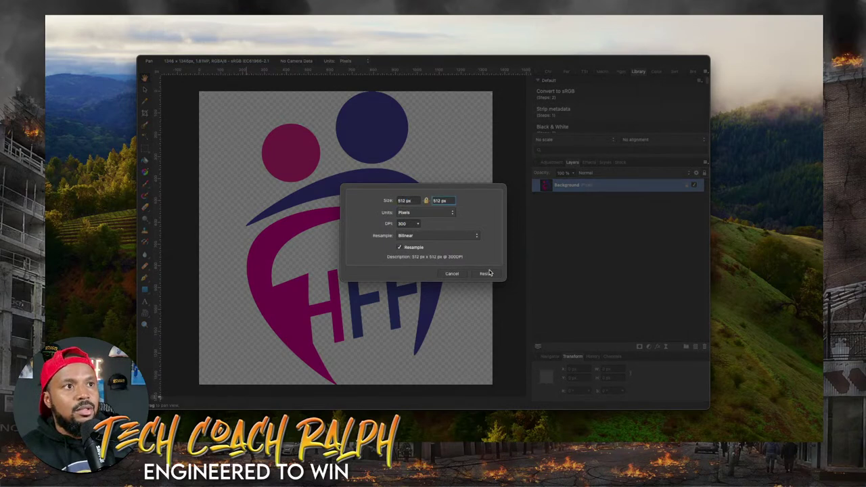
key(BackSpace)
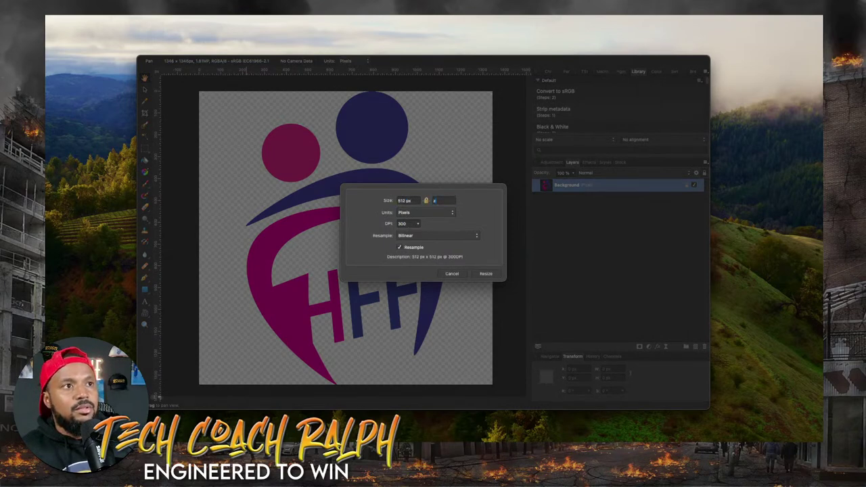
key(Escape)
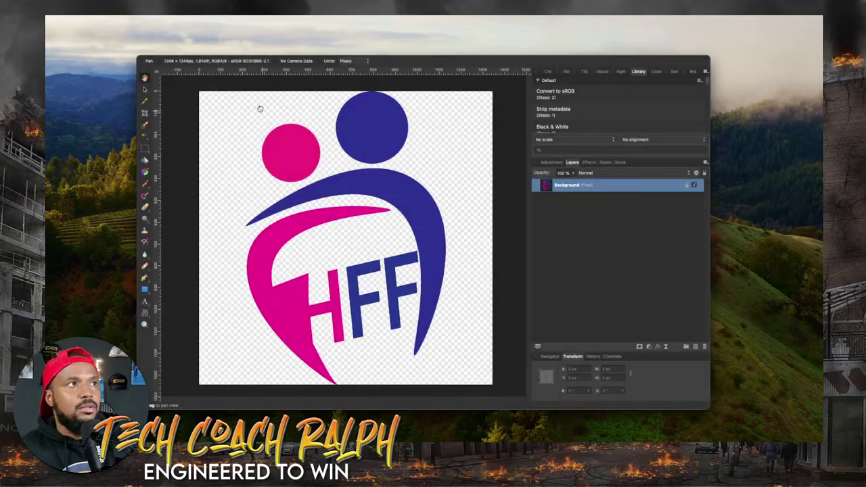
Resize the document to 72 DPI, making the logo 323 × 323 px.
click(211, 14)
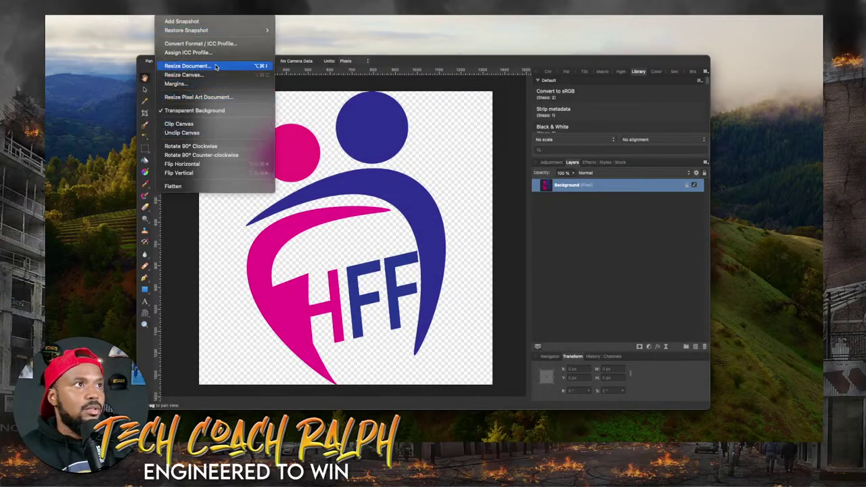
click(217, 67)
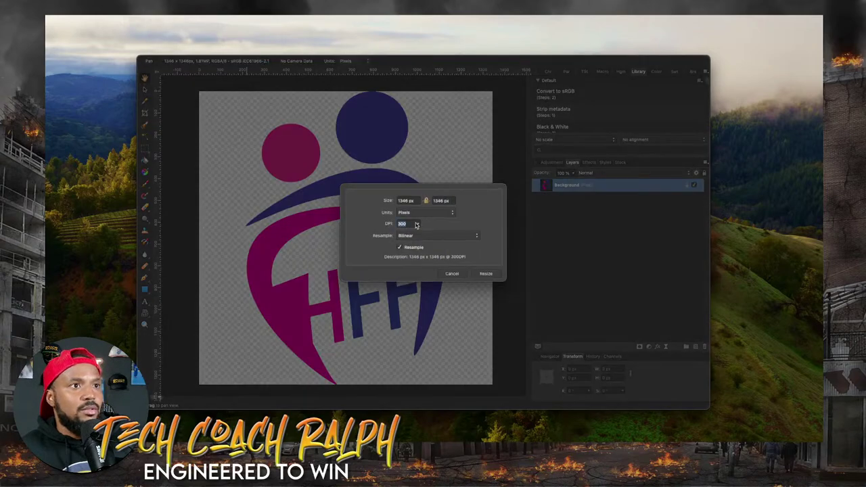
double_click(404, 224)
text(72)
key(Tab)
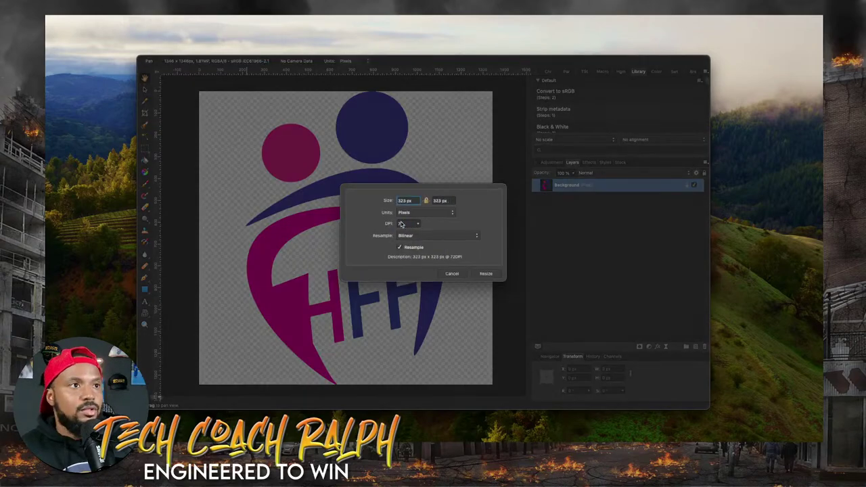
click(486, 273)
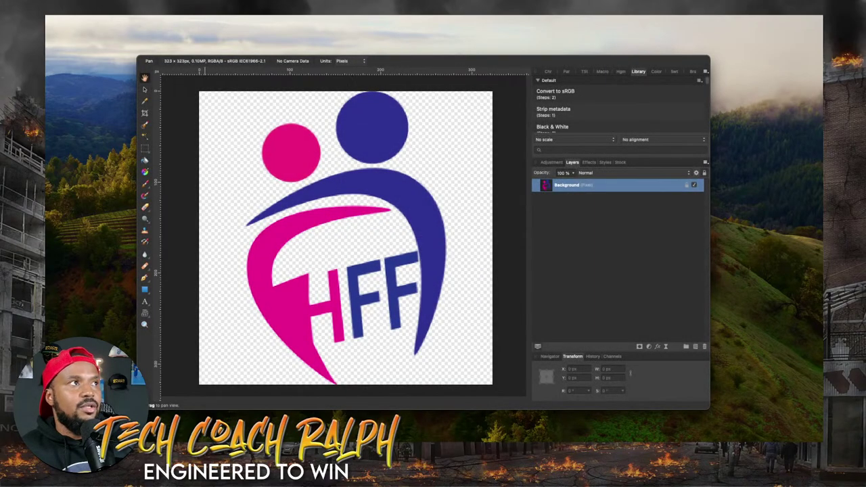
click(113, 14)
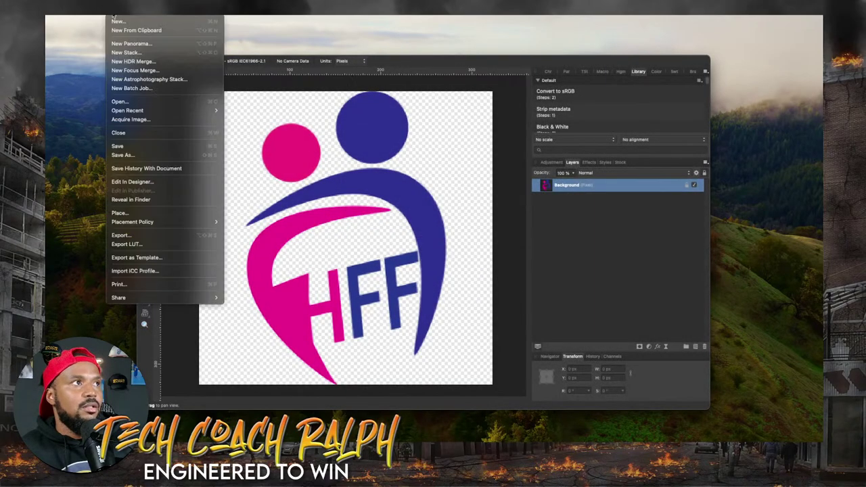
Export the resized HFF logo from Affinity Photo and open WordPress's Site Icon image picker.
click(149, 235)
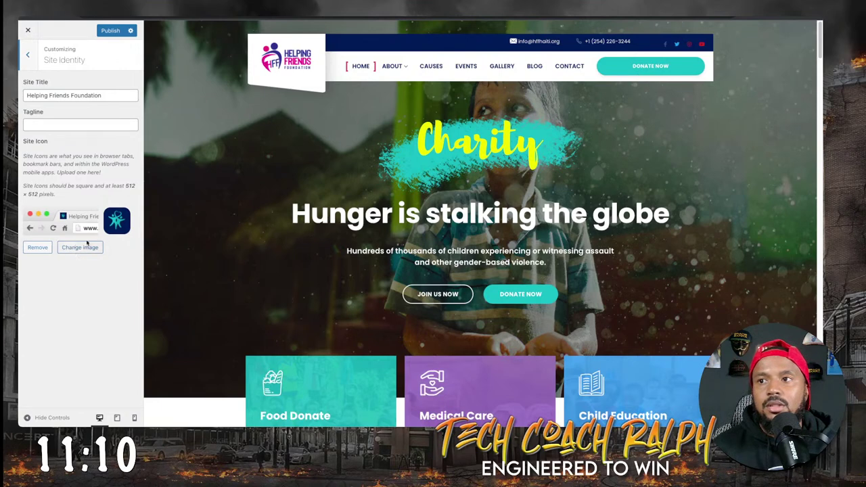
click(79, 248)
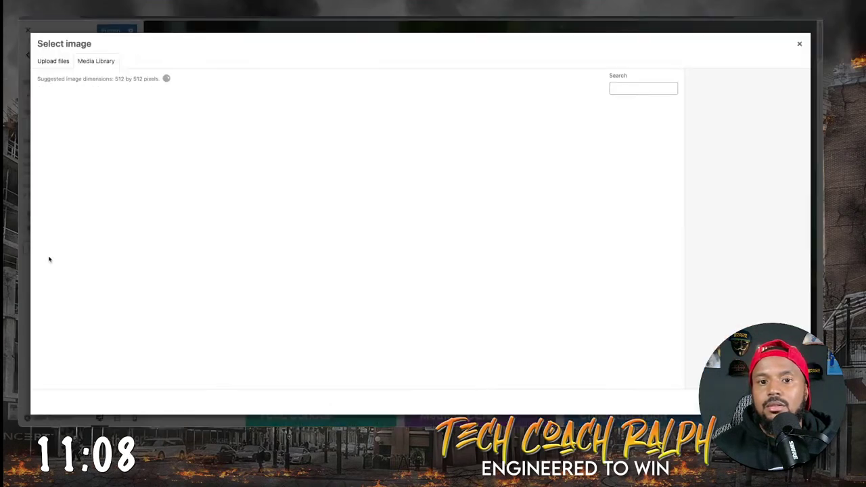
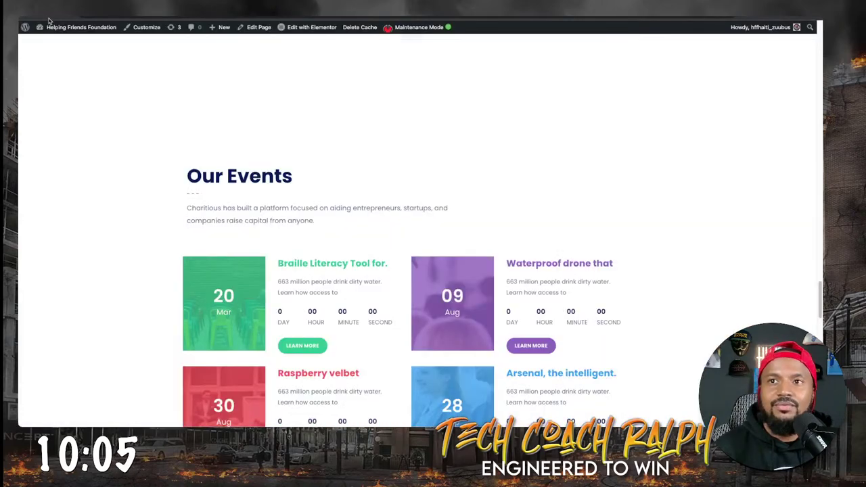
Open the live Customizer, showing the site title Helping Friends Foundation and an empty tagline.
click(112, 27)
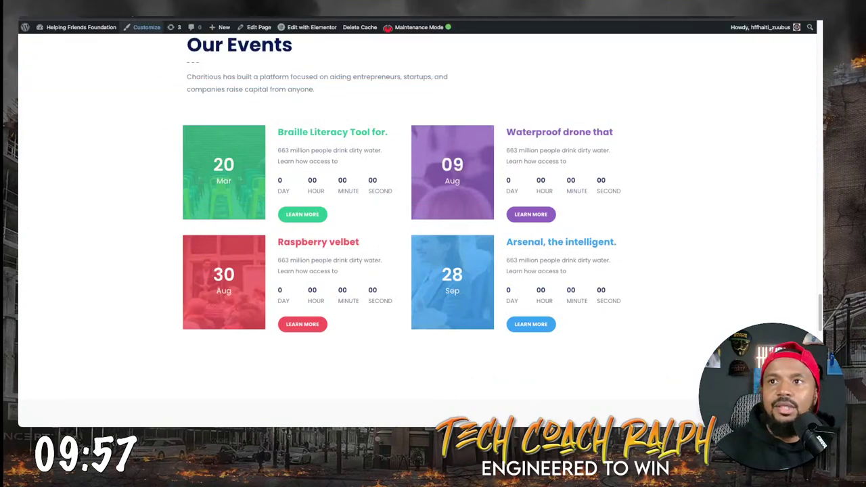
click(144, 27)
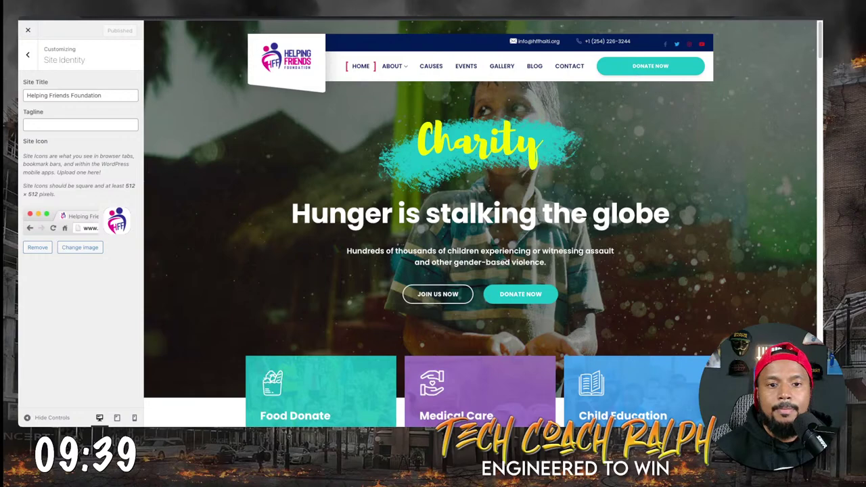
Add 'Is there a tag line for the organization?' as the last item in the HFF Haiti Website notes.
key(super+Tab)
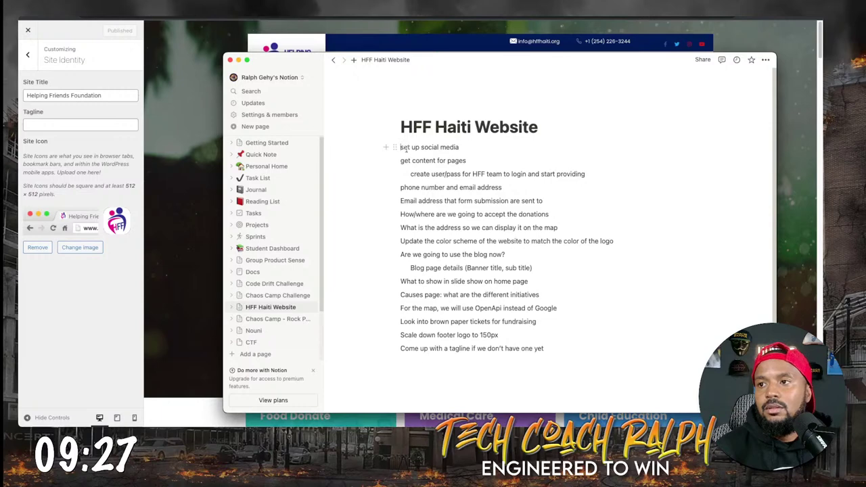
click(549, 349)
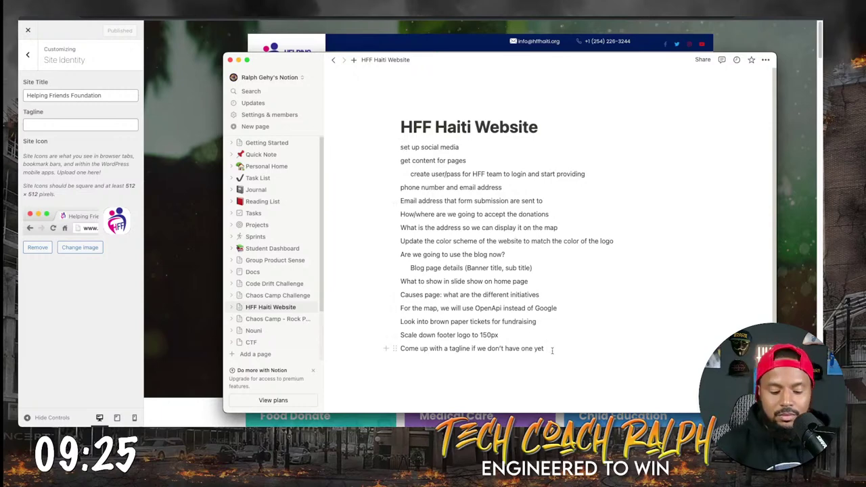
key(Return)
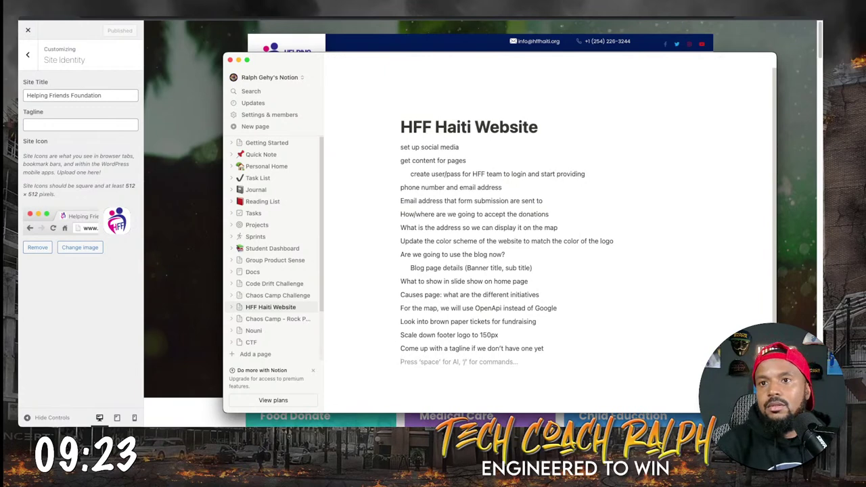
text((s there a tag)
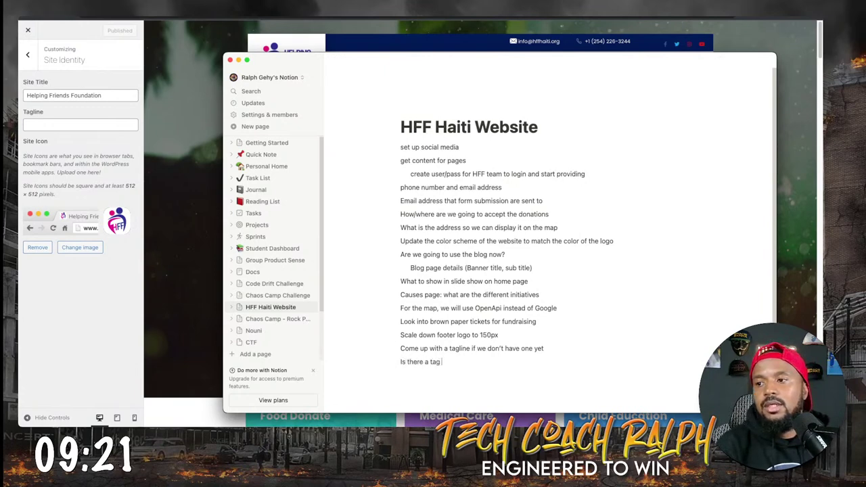
text( line for the )
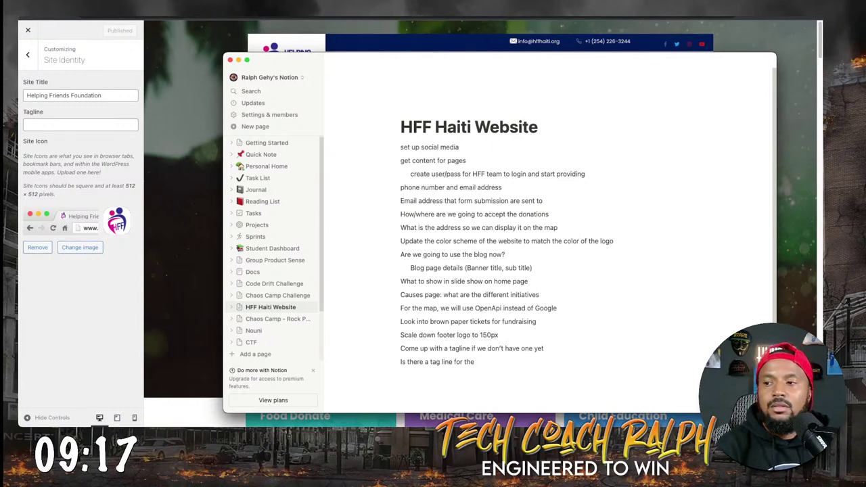
text(organization?)
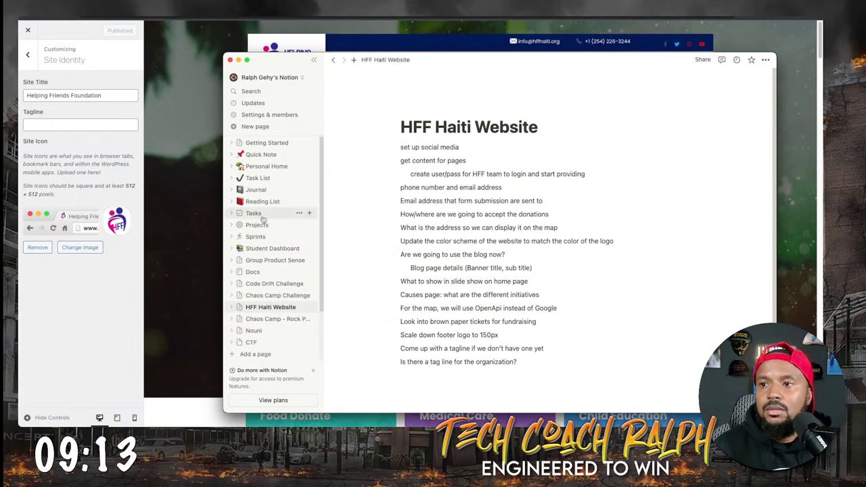
click(311, 61)
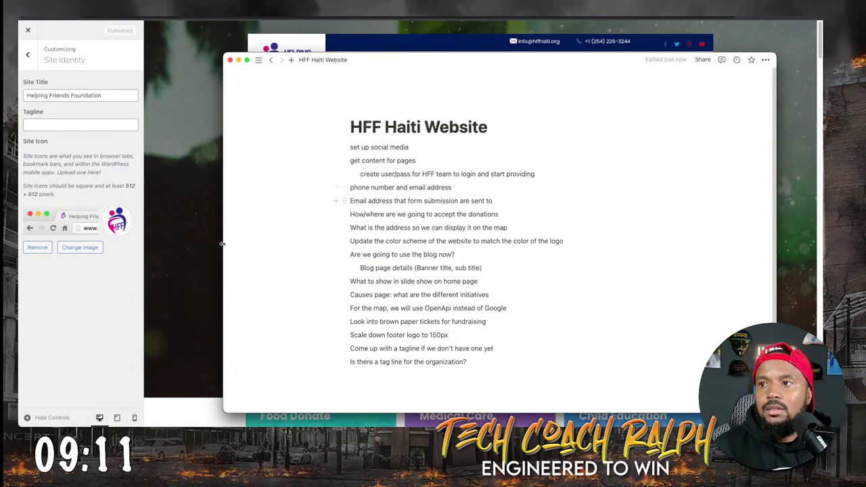
click(51, 117)
Look through the Menus section and the About Us menu, then return to the main sections.
click(28, 54)
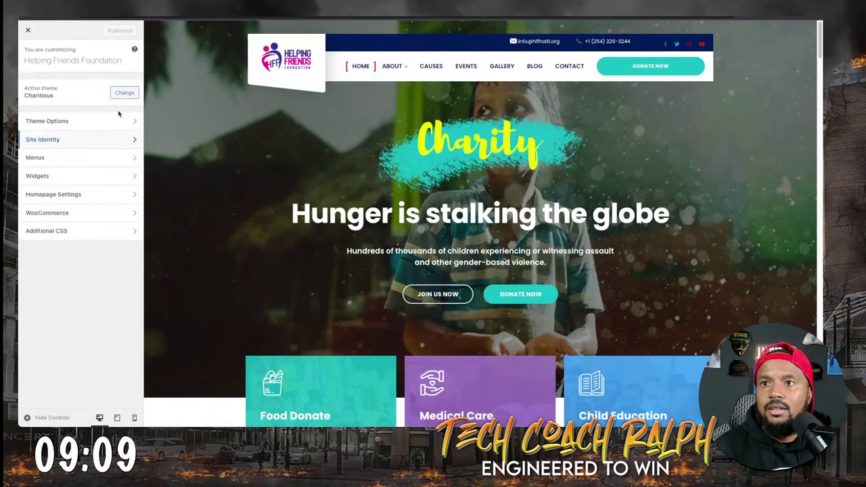
click(48, 157)
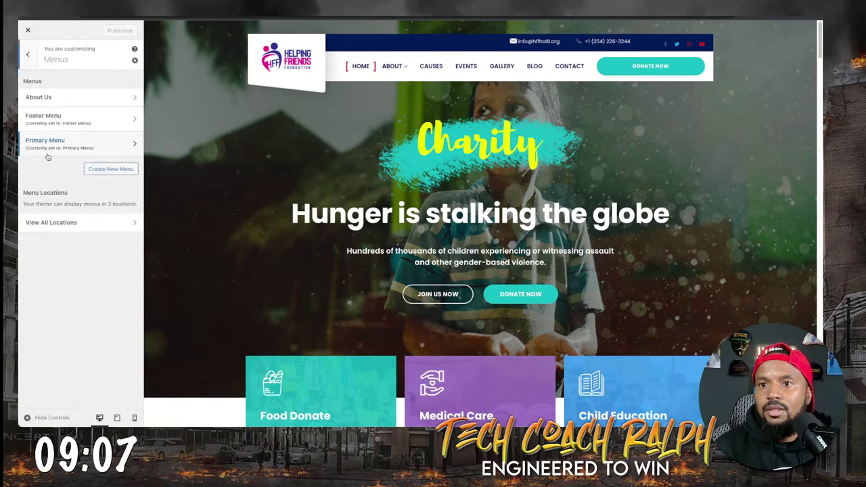
click(85, 97)
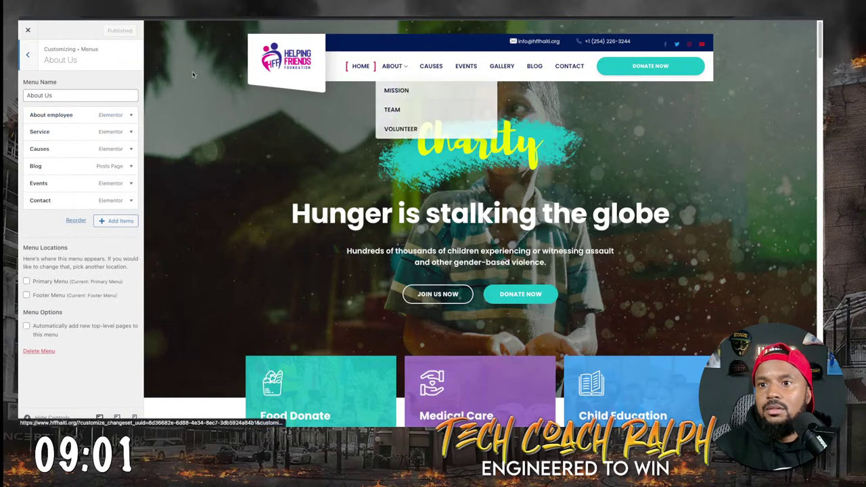
click(27, 54)
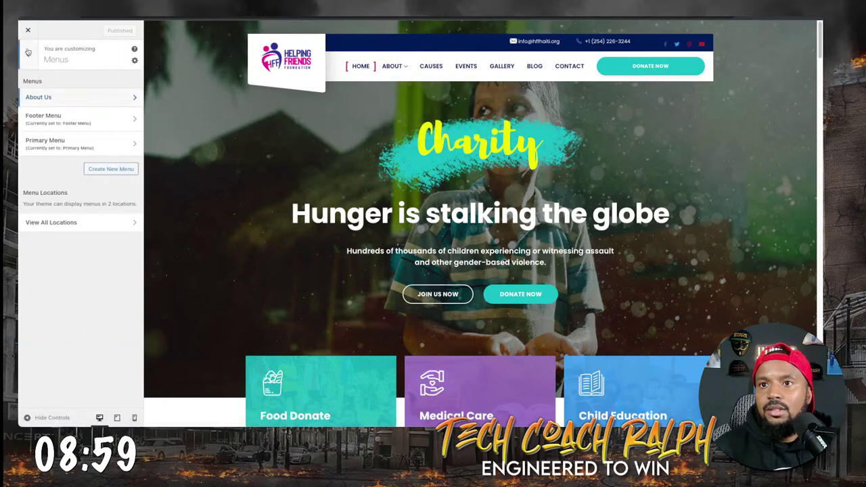
click(28, 52)
Browse Homepage Settings and Site Identity, then open Theme Options and its page sidebar settings.
click(68, 194)
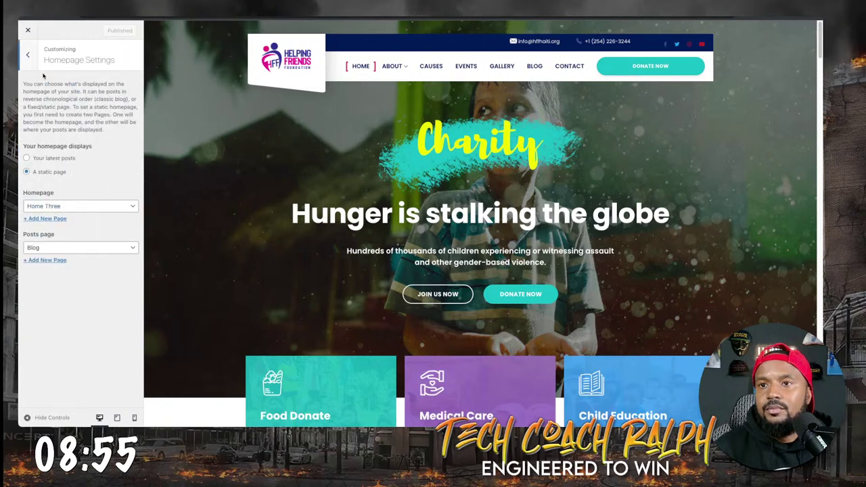
click(29, 54)
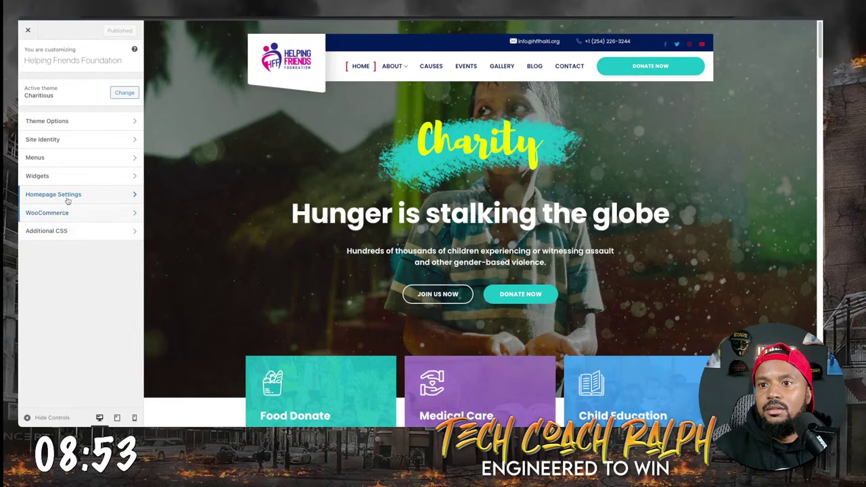
click(72, 141)
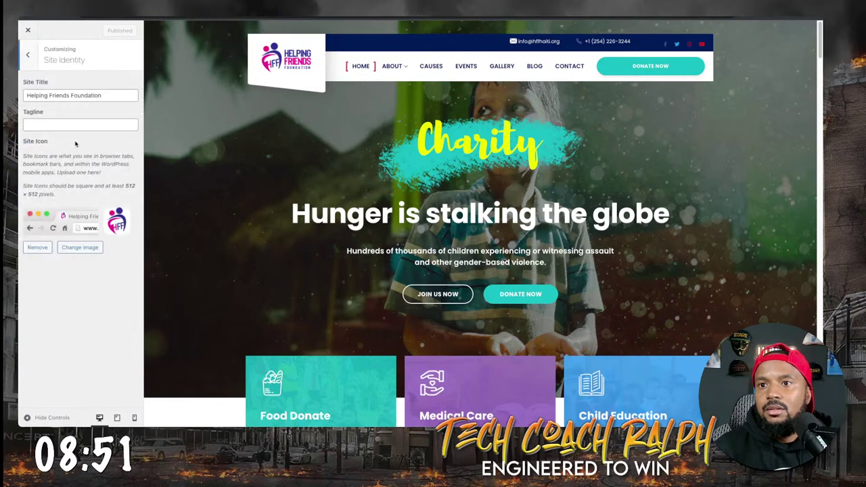
click(29, 53)
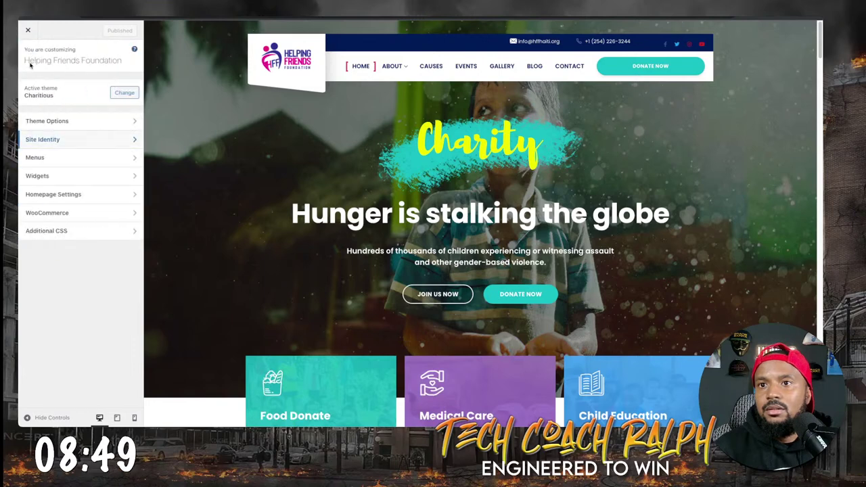
click(56, 125)
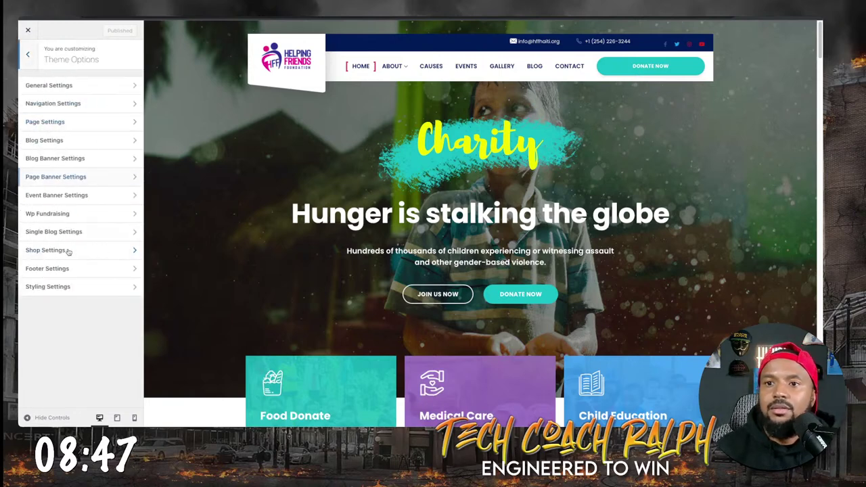
click(64, 127)
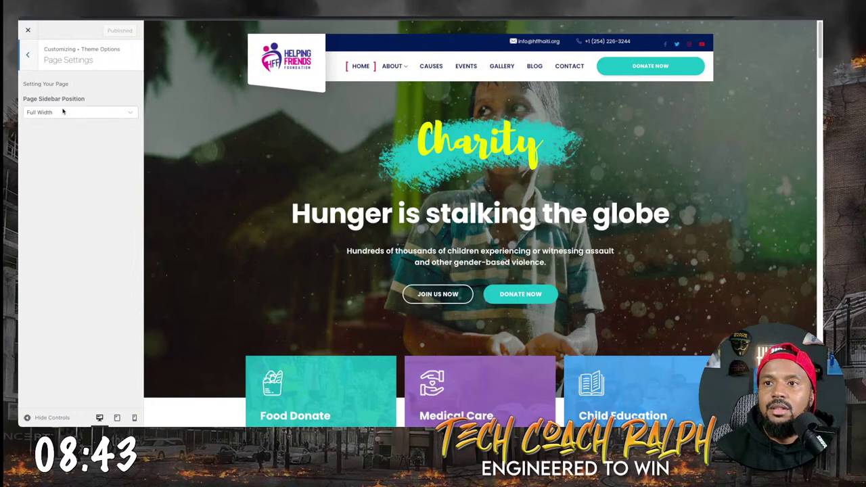
click(30, 60)
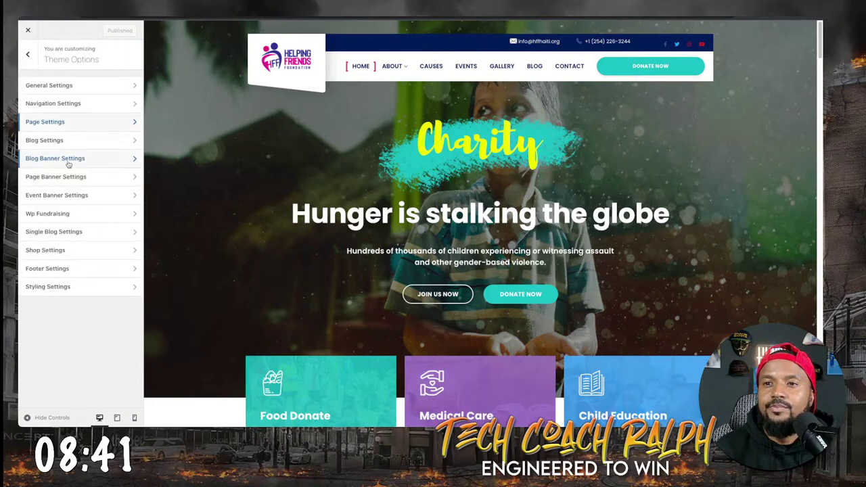
In Navigation Settings, choose the first header layout and leave the top contact bar switched on.
click(61, 103)
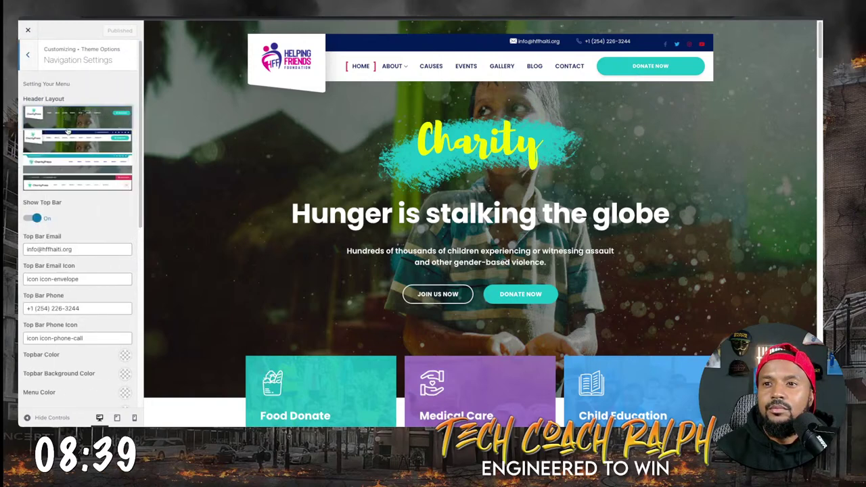
click(30, 218)
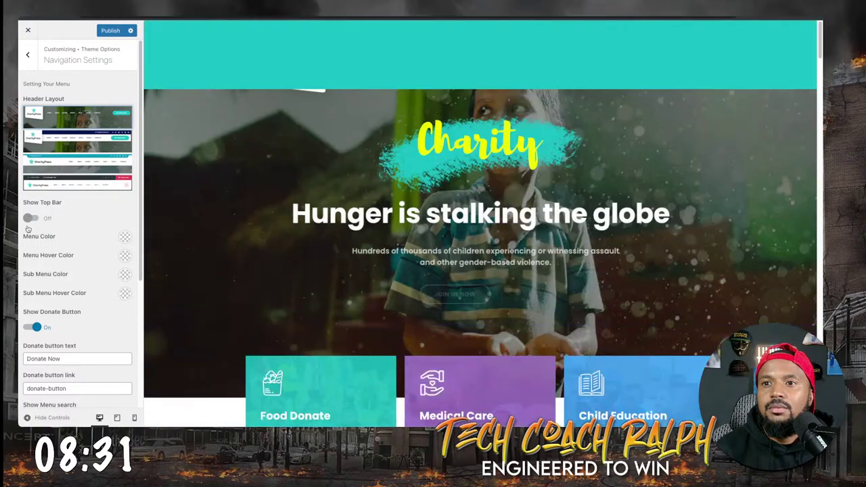
click(28, 217)
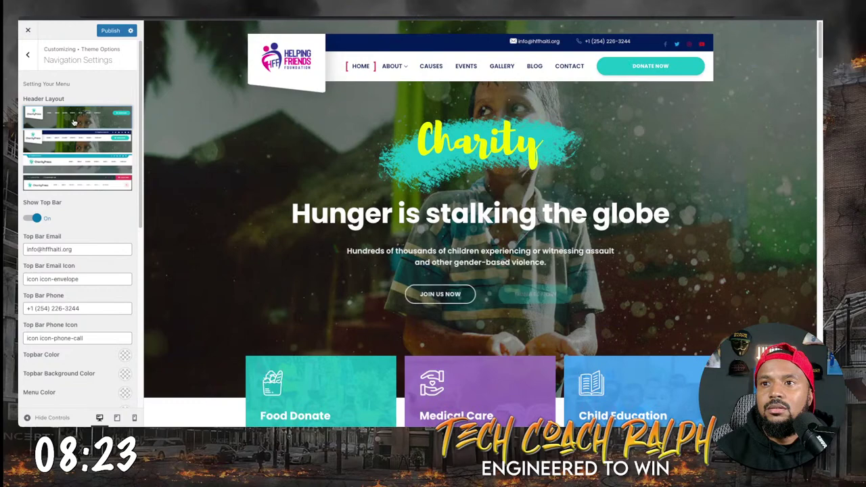
click(75, 140)
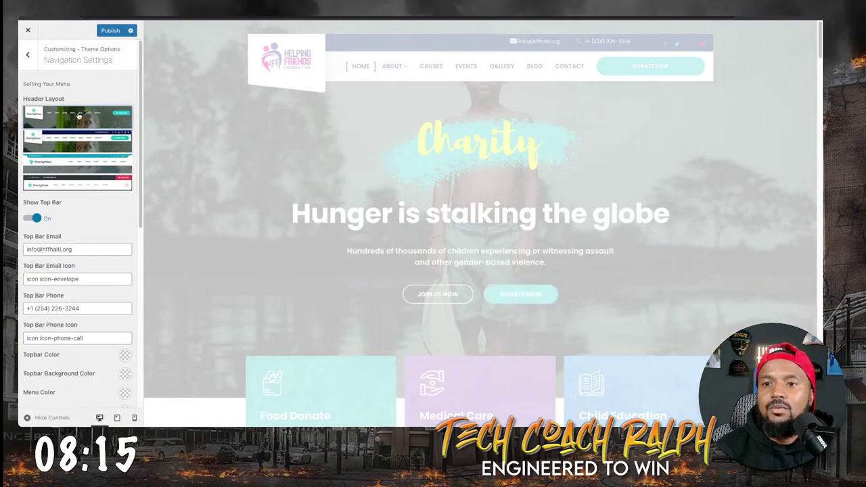
click(72, 117)
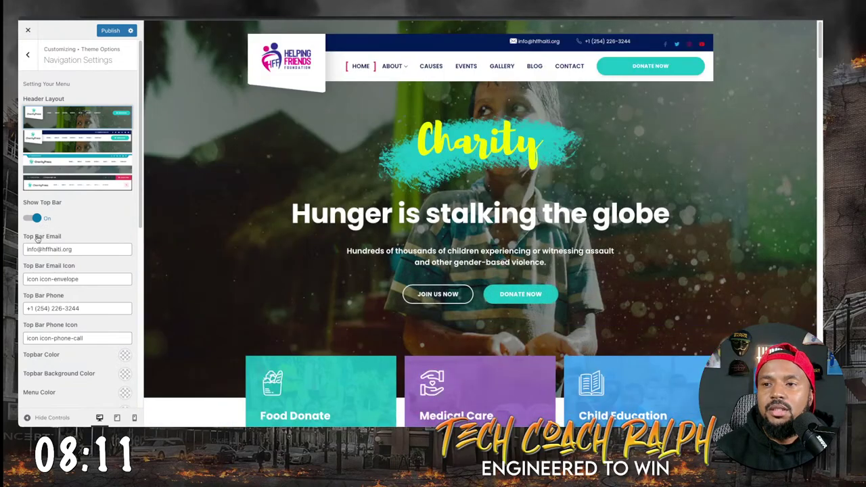
click(32, 218)
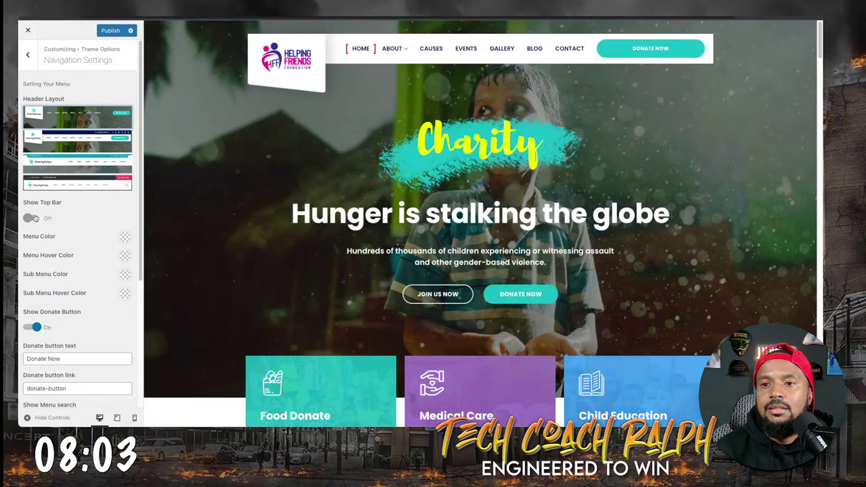
click(37, 220)
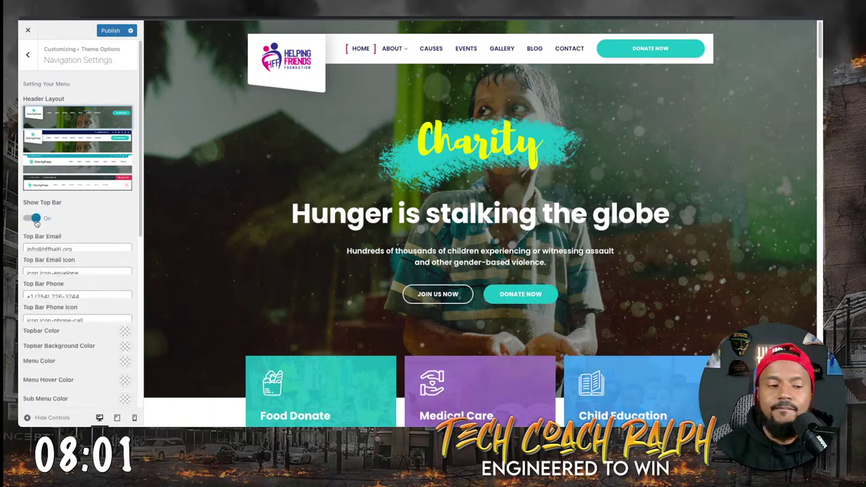
scroll(66, 305, down, 5)
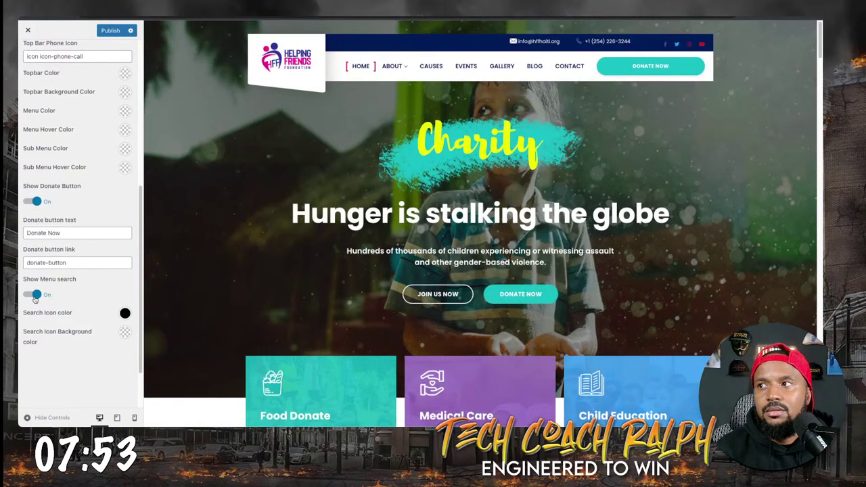
scroll(40, 318, down, 2)
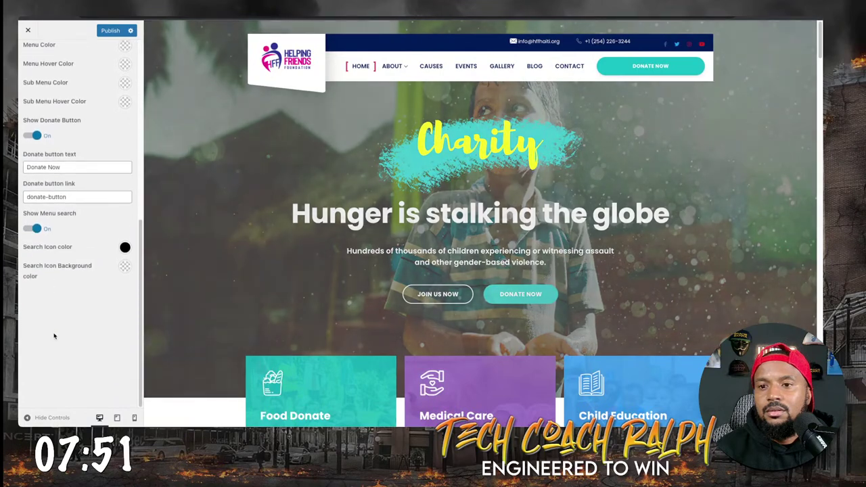
scroll(68, 257, up, 5)
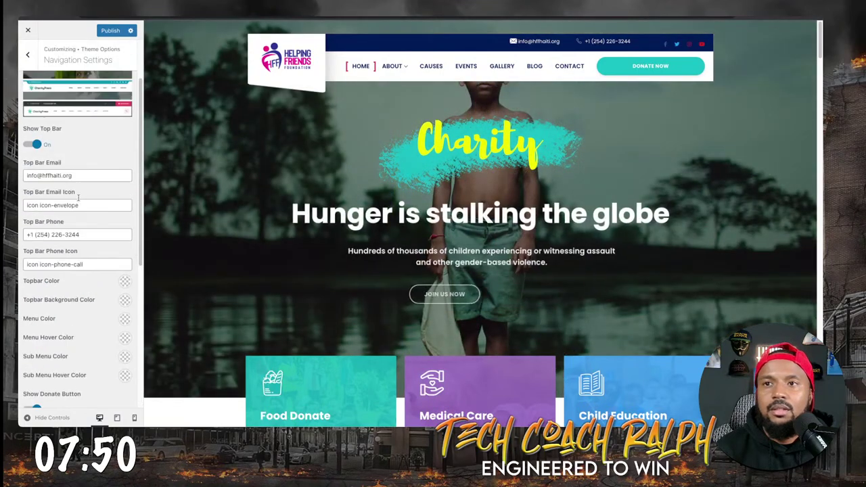
Return to the Customizer root and load the About page in the preview, scrolling through its team section.
click(27, 54)
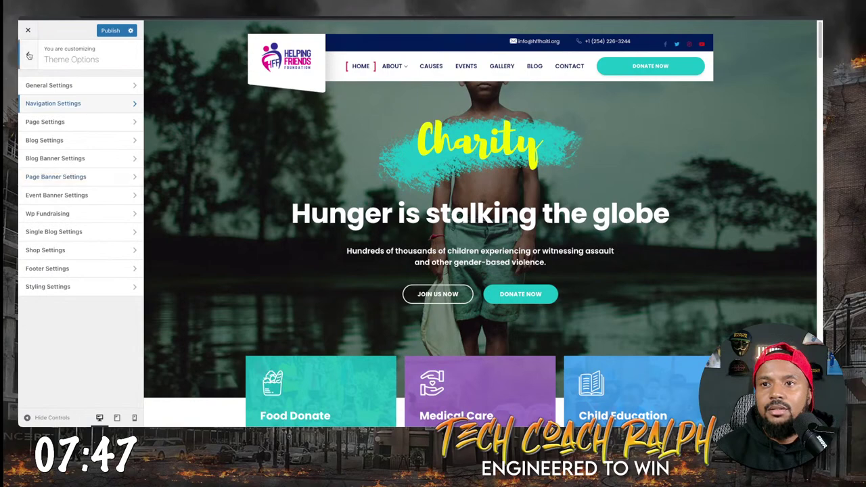
click(29, 55)
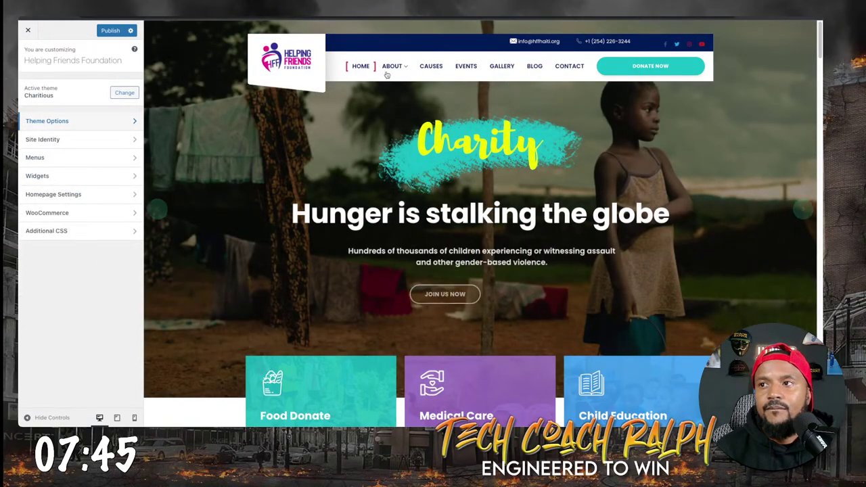
click(392, 66)
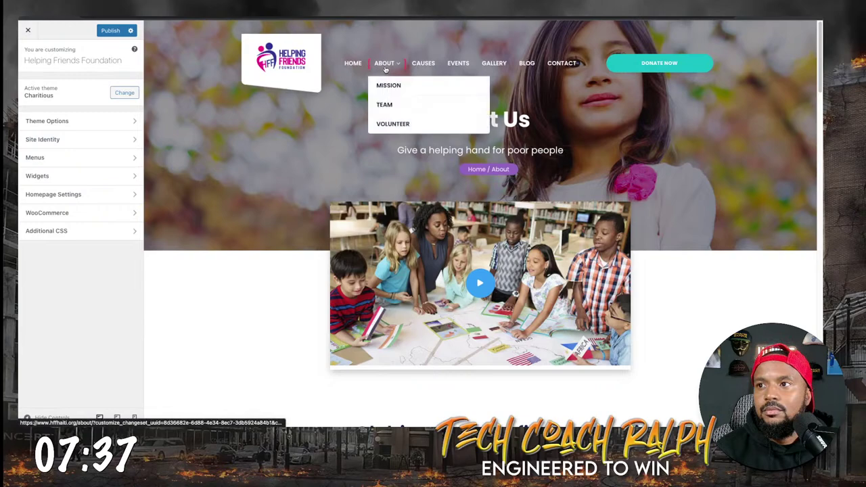
scroll(303, 246, down, 3)
scroll(303, 246, down, 15)
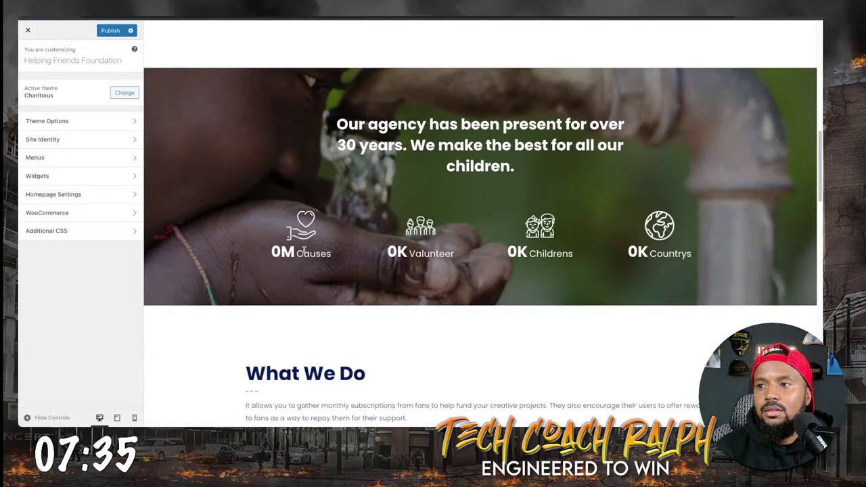
scroll(305, 257, down, 5)
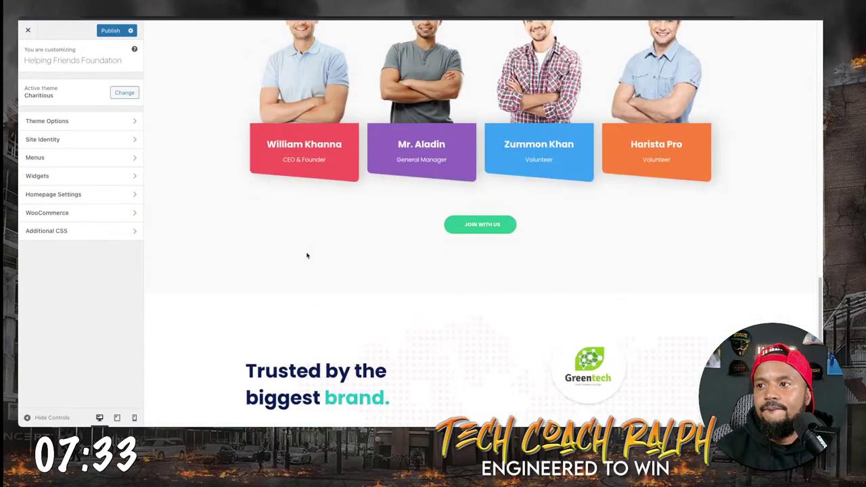
scroll(305, 257, up, 3)
scroll(307, 252, down, 6)
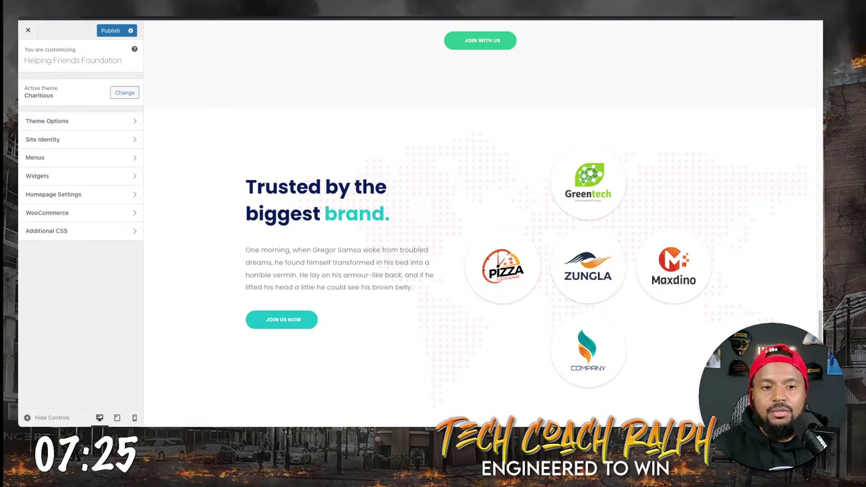
key(super+Tab)
Add the Notion note 'We need pictures of the organization's team members, titles, short bio?'.
click(471, 367)
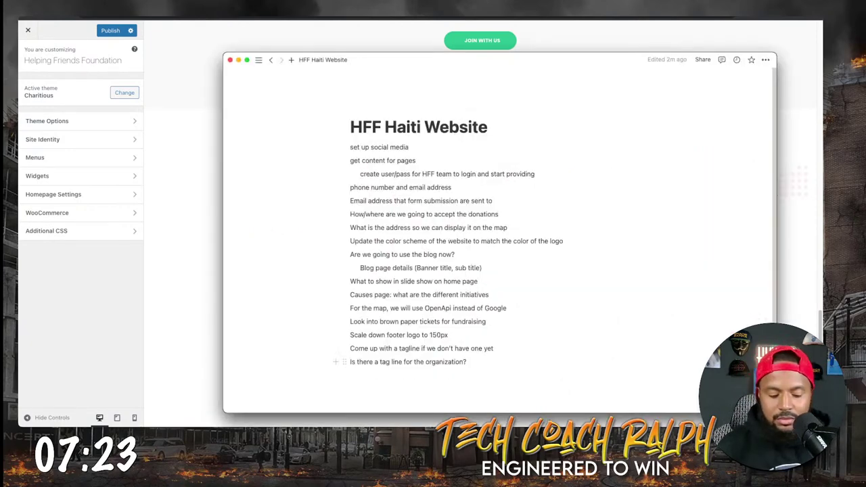
key(Return)
text(We need pictu)
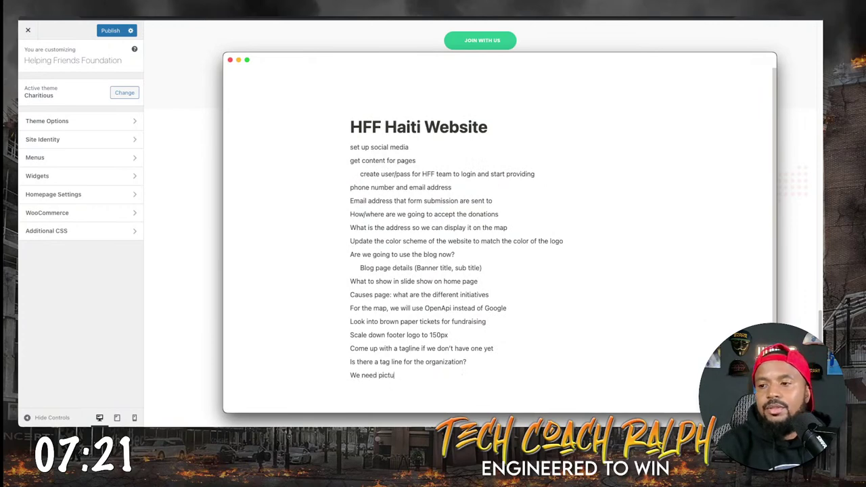
text(res of the organi)
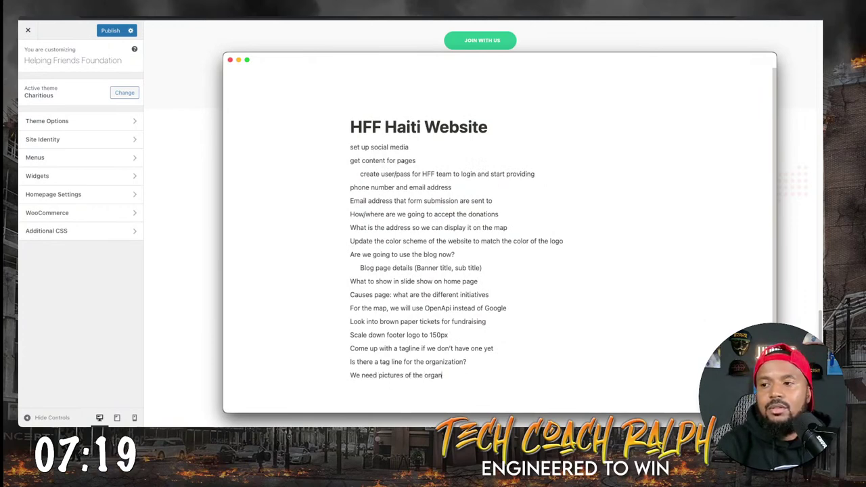
text(zation's team)
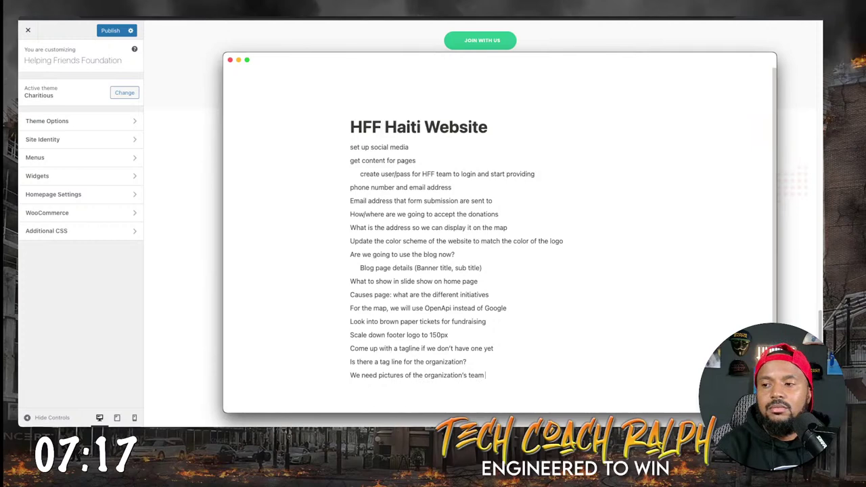
text( members, titles)
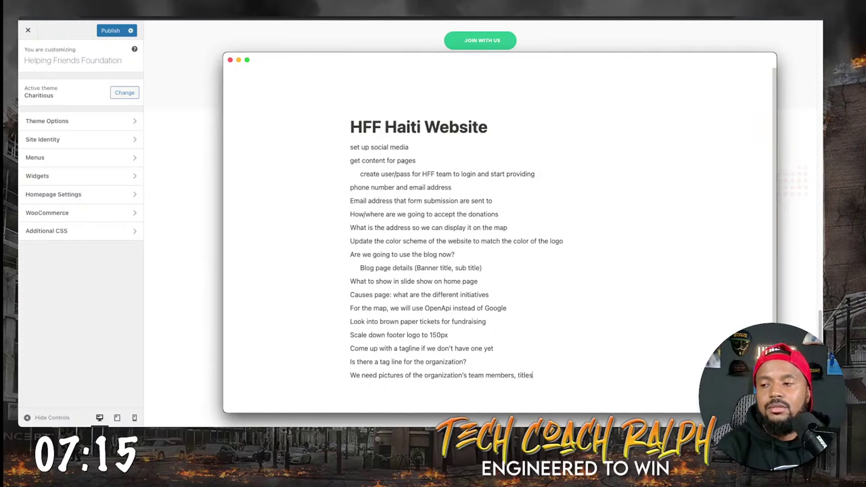
text(, short )
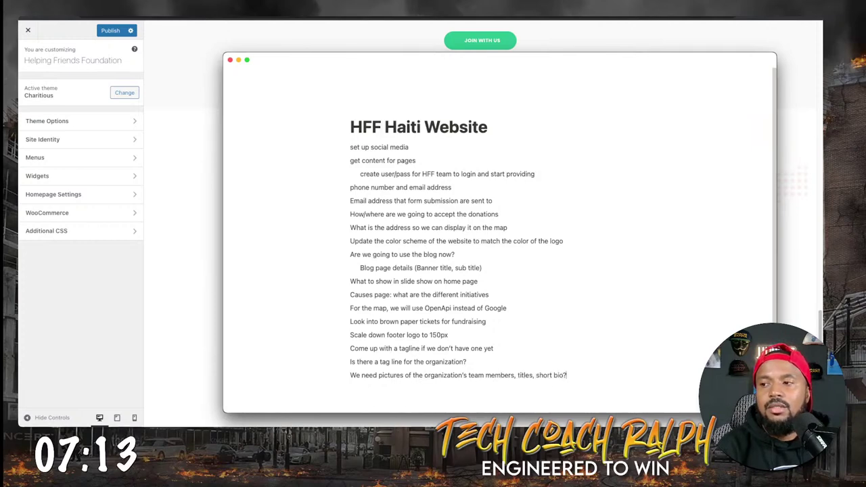
text(bio?)
key(Return)
click(174, 227)
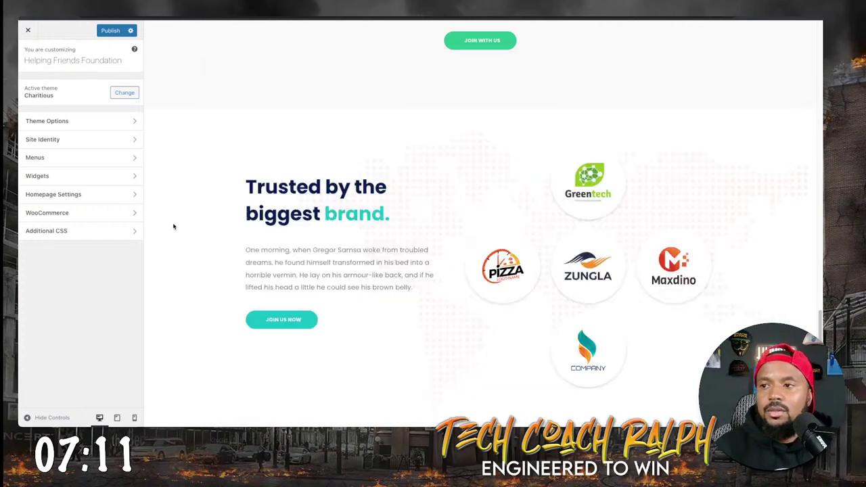
Scroll the About Us preview down to the dark footer with its menu links, contact details and recent posts.
scroll(236, 260, up, 2)
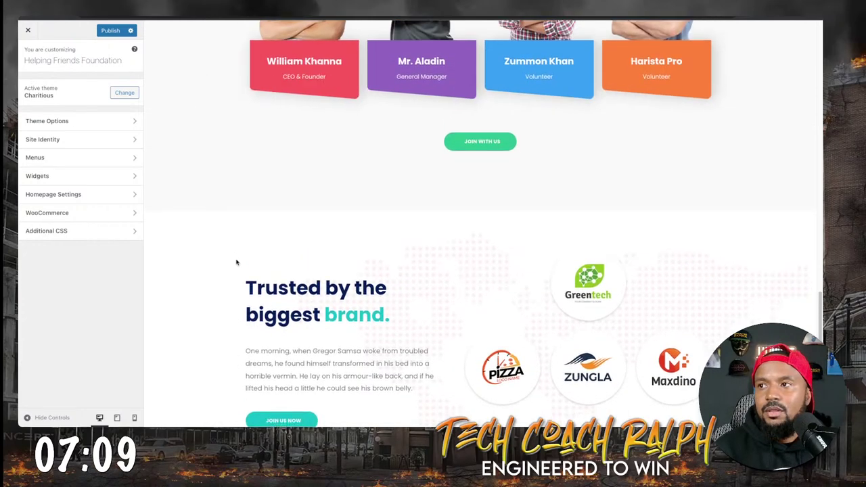
scroll(237, 262, up, 3)
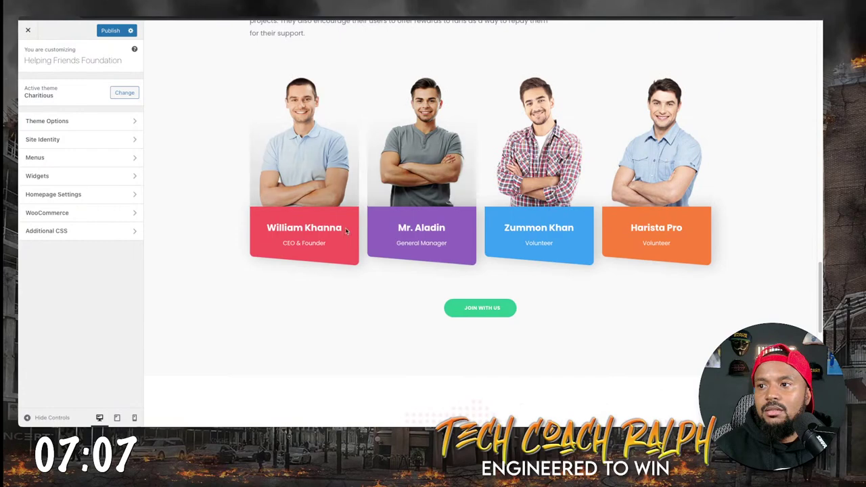
scroll(485, 268, down, 10)
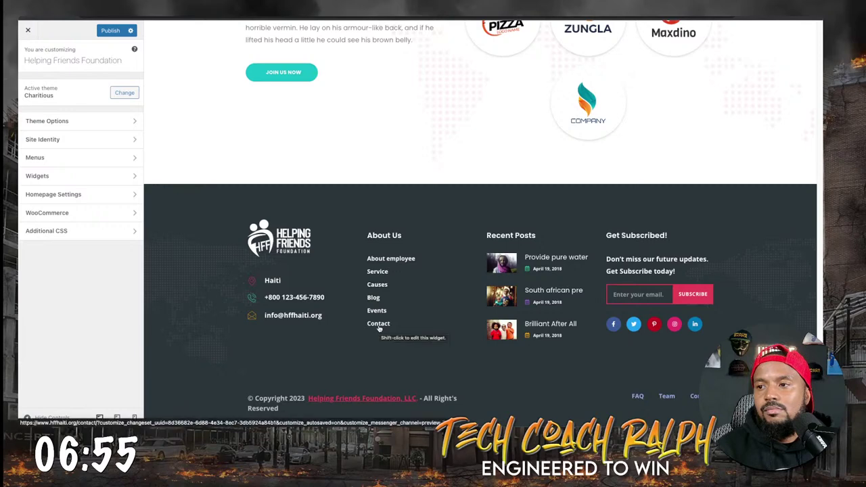
scroll(382, 279, up, 4)
scroll(381, 348, down, 4)
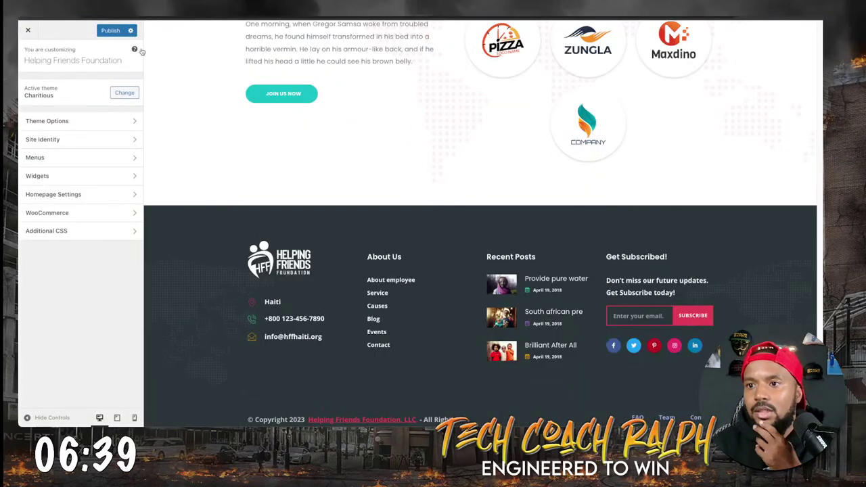
Delete the Service and About employee items from the About Us menu.
click(75, 156)
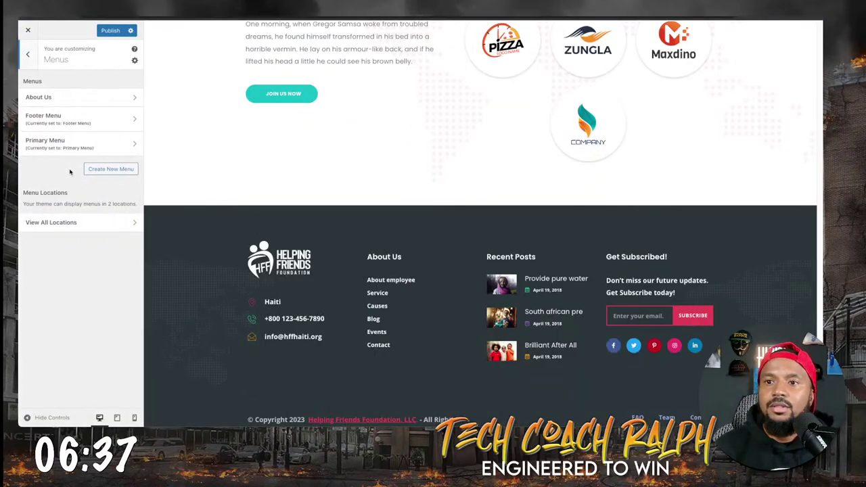
click(65, 95)
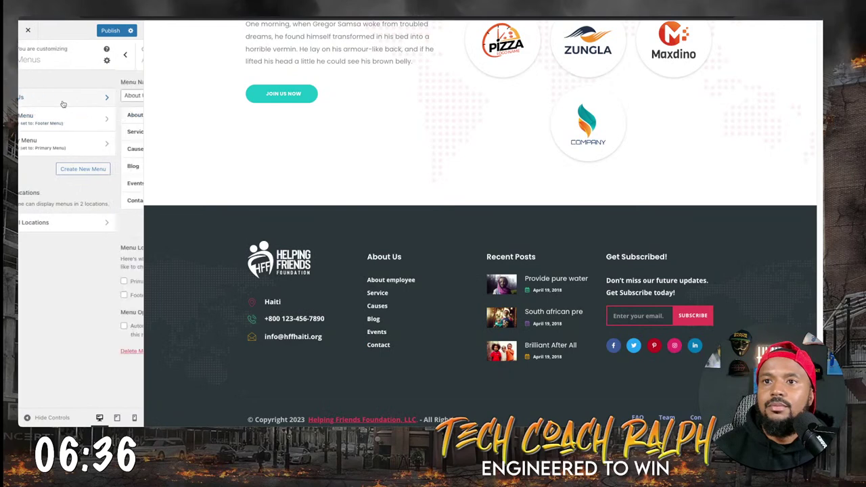
click(128, 132)
click(39, 185)
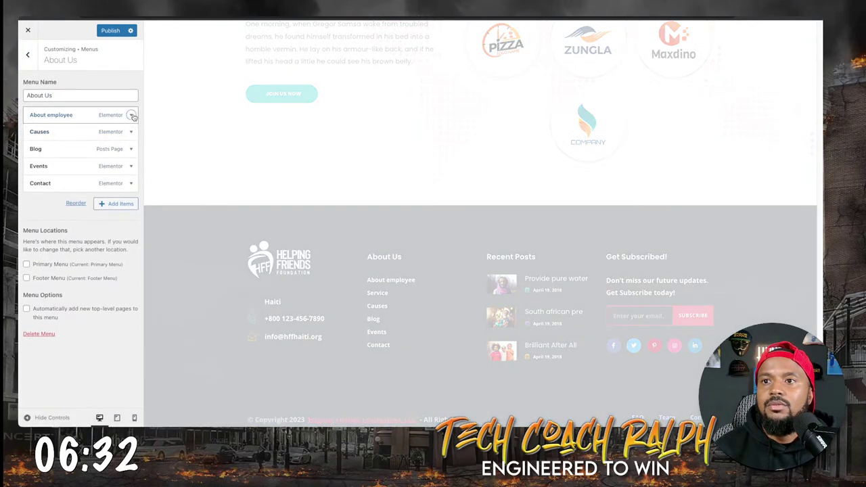
click(130, 115)
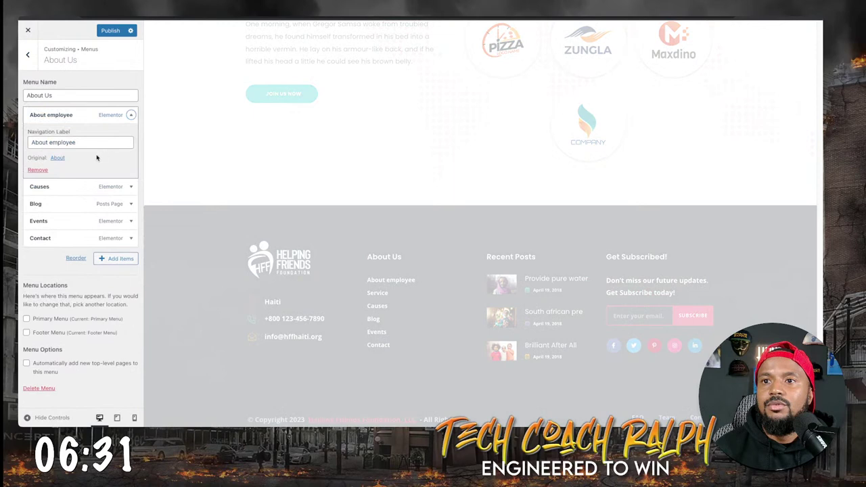
click(45, 170)
Search for 'about' and add the About and Mission pages to the About Us menu.
click(116, 186)
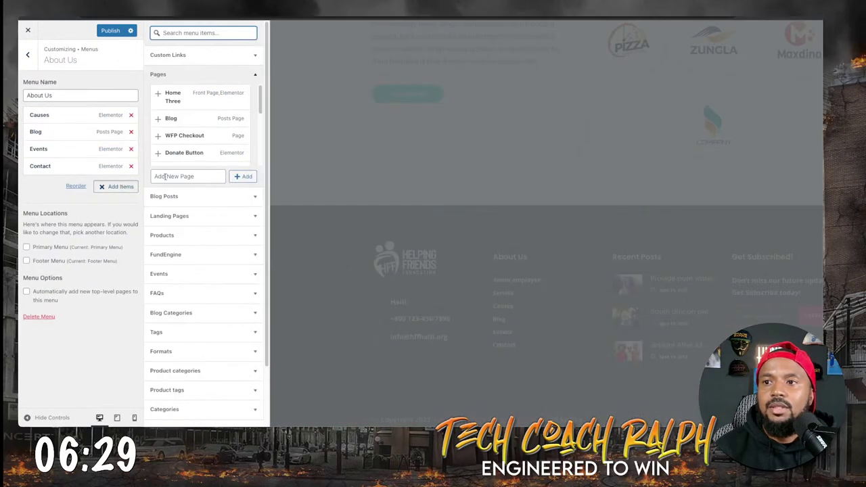
scroll(195, 297, down, 2)
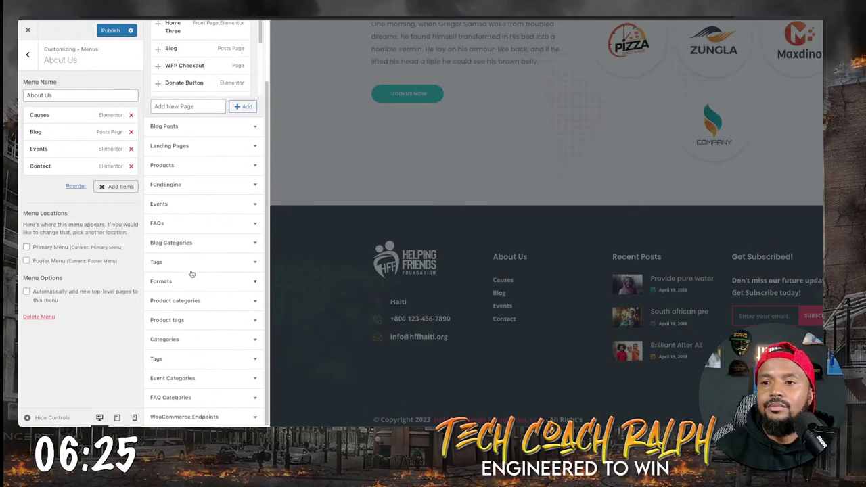
scroll(177, 210, up, 2)
scroll(176, 206, up, 1)
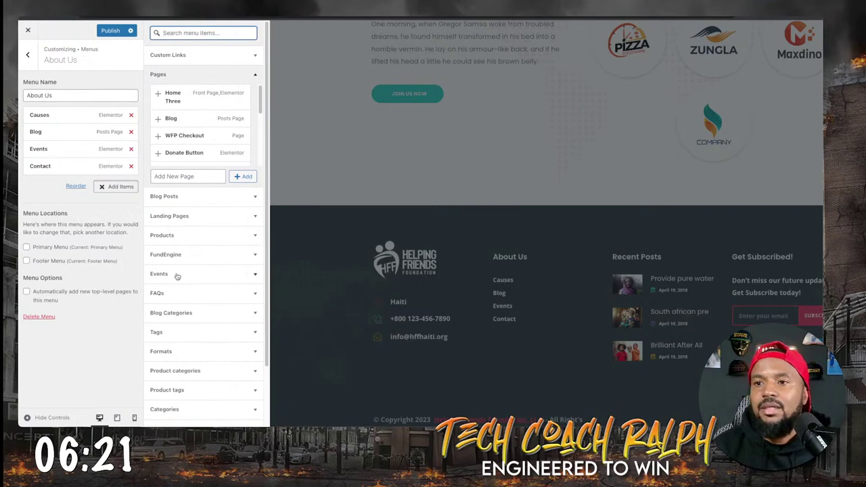
text(a)
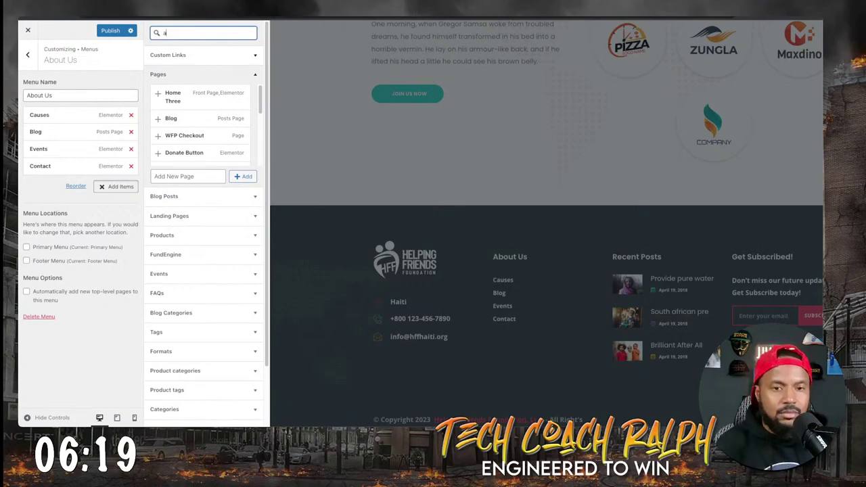
text(bout)
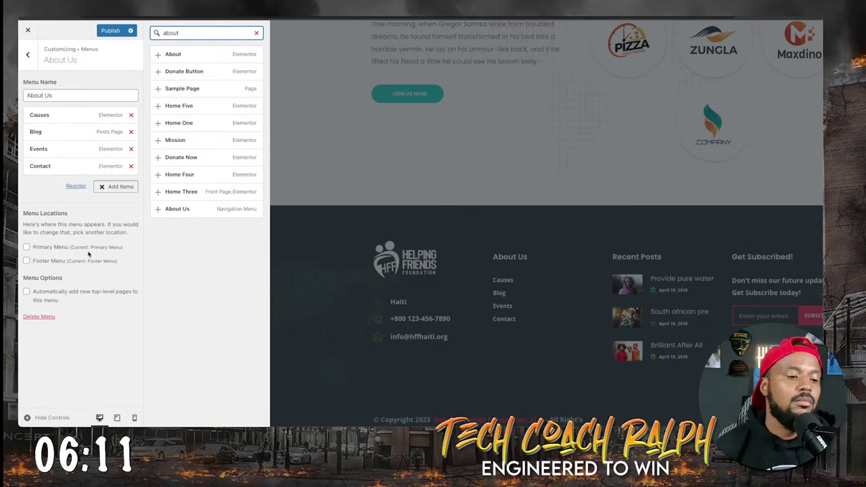
click(180, 52)
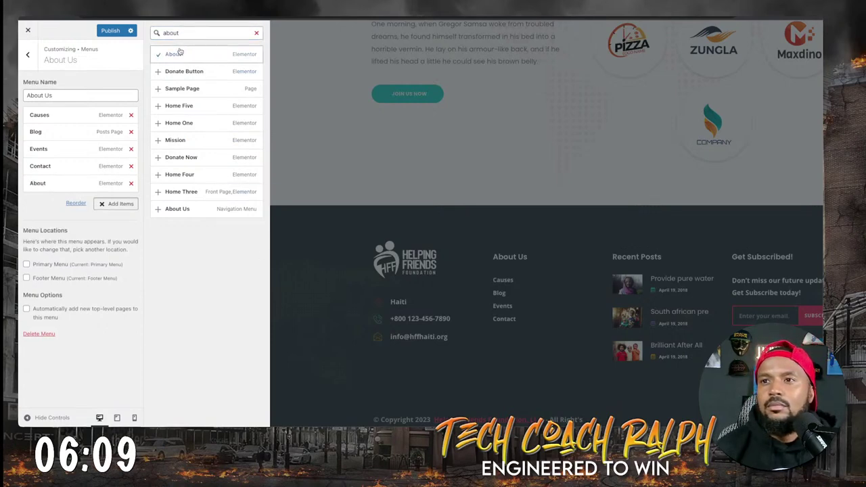
click(158, 141)
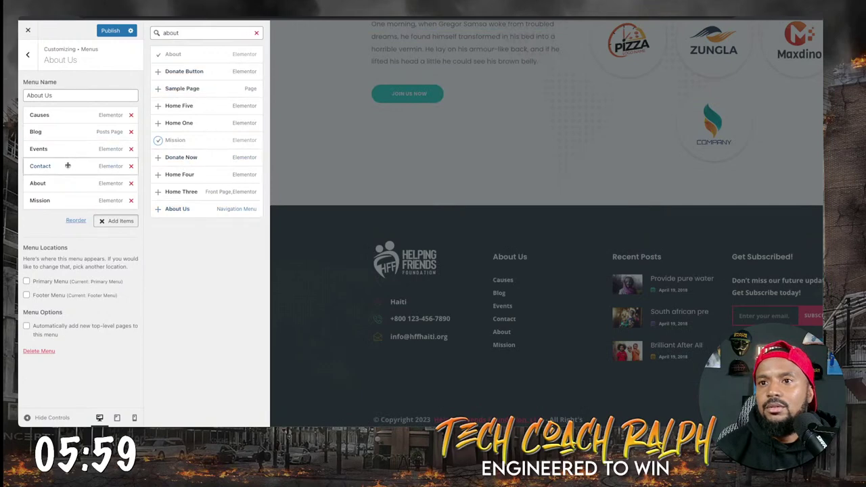
Reorder the menu items to About, Mission, Causes, Events, Blog, Contact.
drag(45, 181, 39, 113)
drag(30, 205, 29, 135)
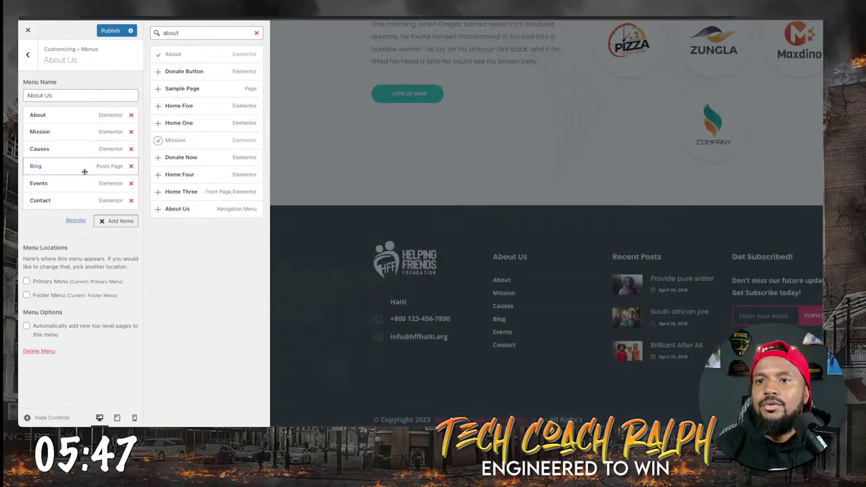
drag(47, 176, 54, 167)
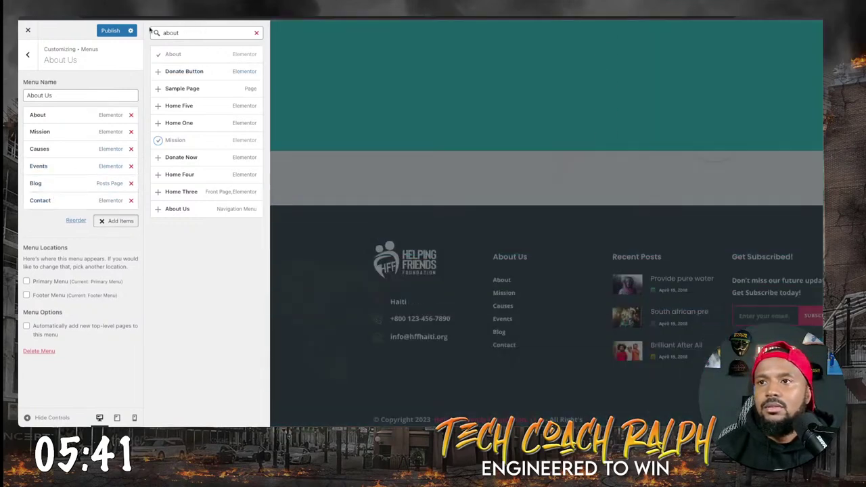
Publish the About Us menu changes, then open the Footer Menu with its FAQ, Team and Contact items.
click(107, 31)
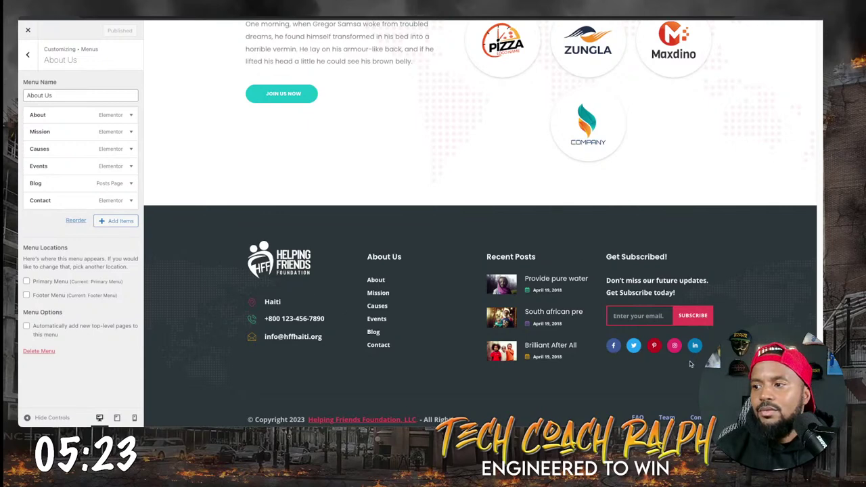
click(28, 55)
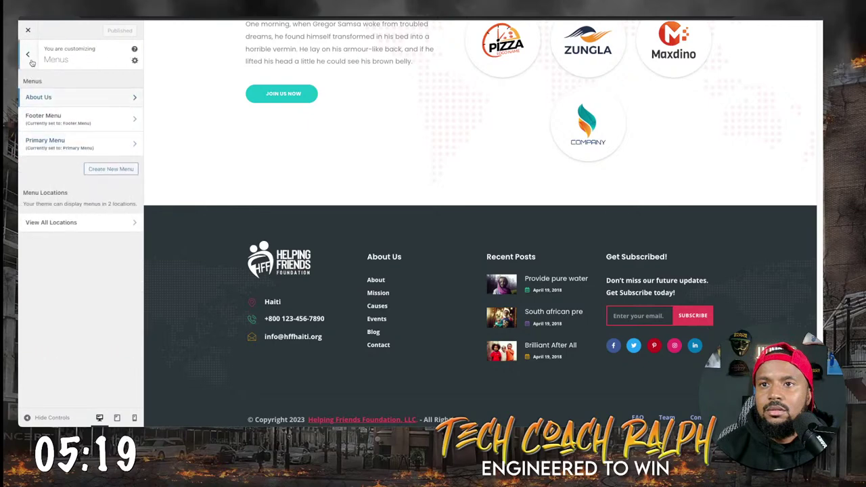
click(30, 54)
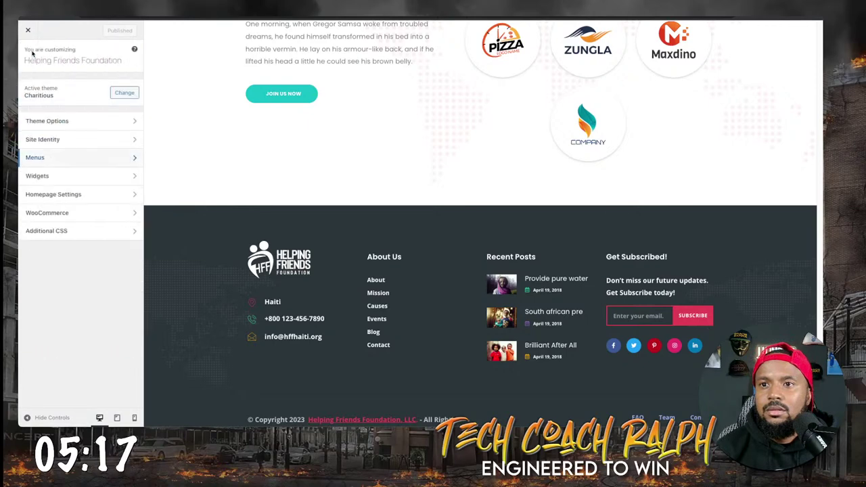
click(52, 159)
click(63, 121)
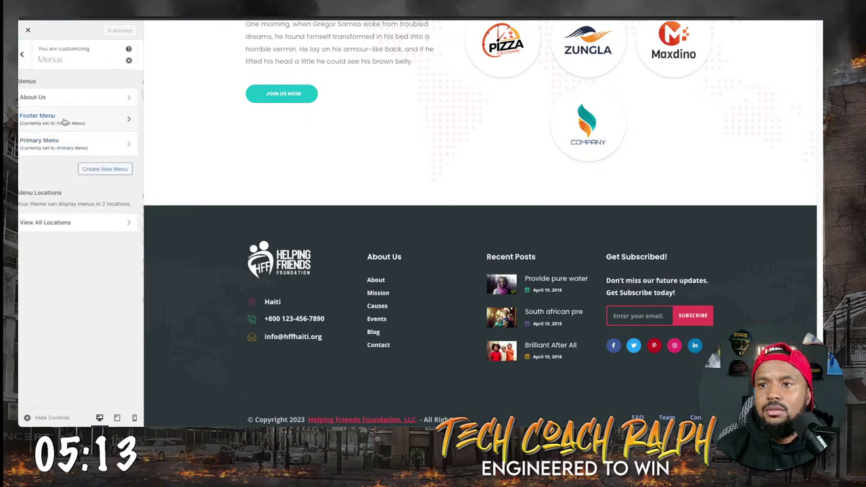
scroll(393, 378, down, 1)
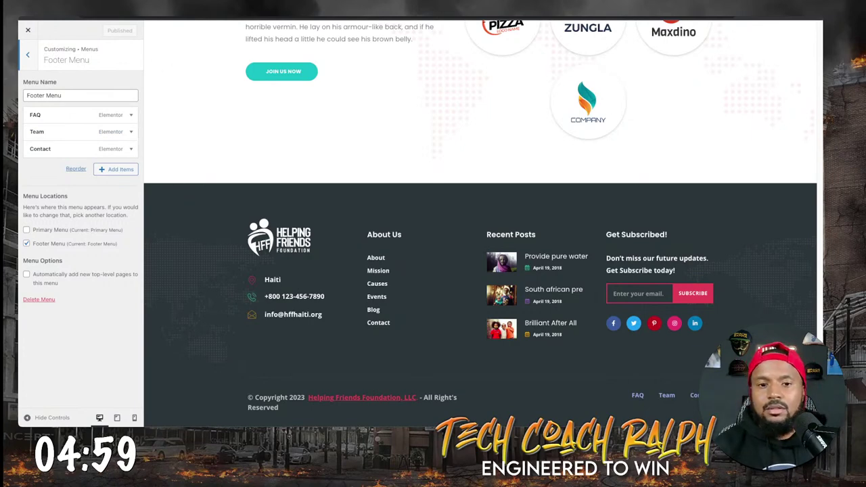
Add the line 'Is there an Frequently Asked Questions?' to the HFF Haiti Website notes, then close Notion.
key(super+Tab)
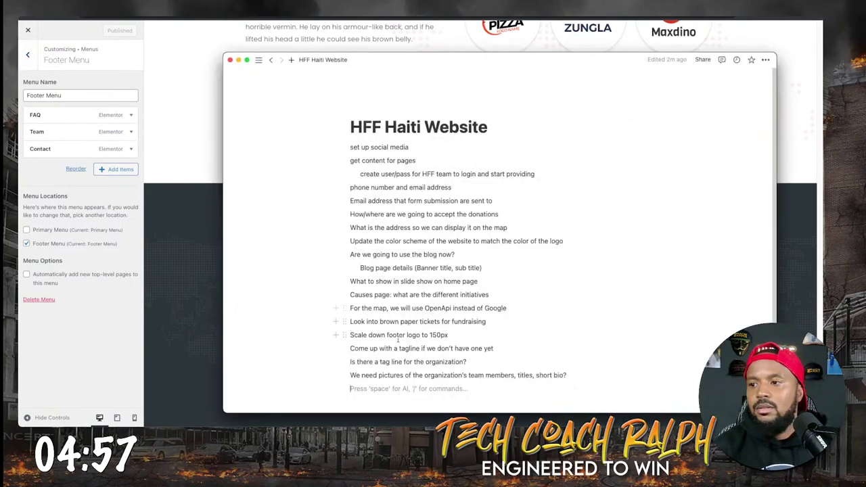
text(Is )
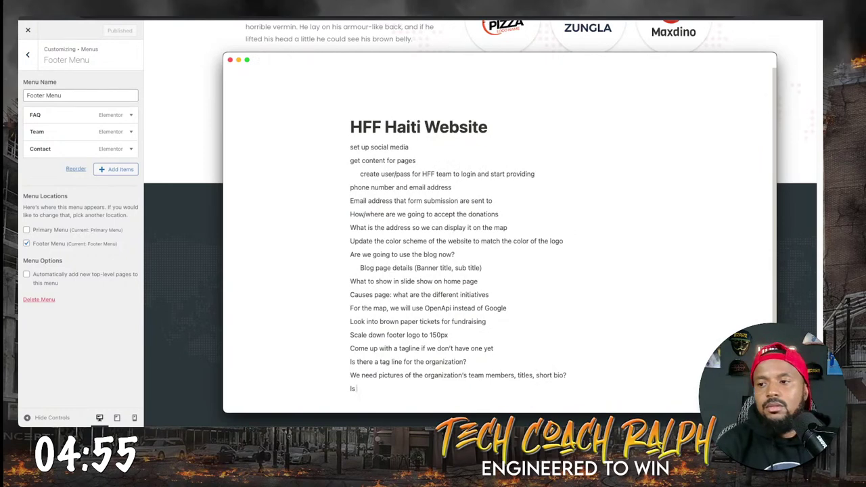
text(there an Fr)
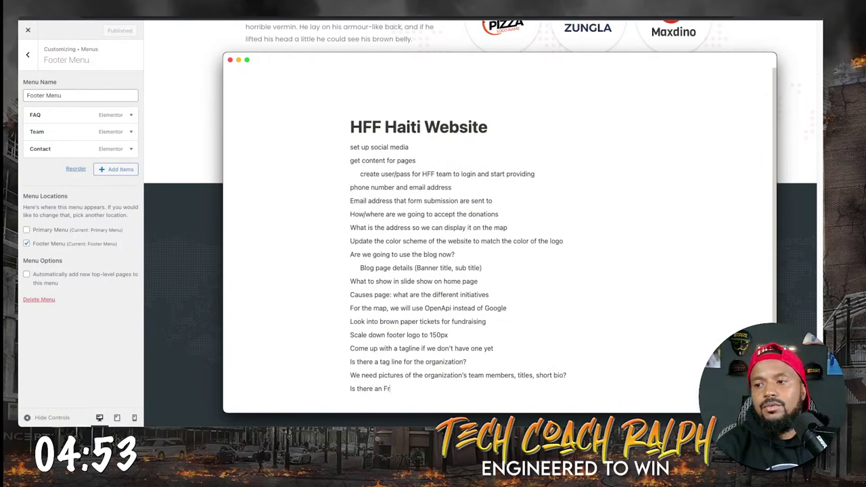
text(equently A)
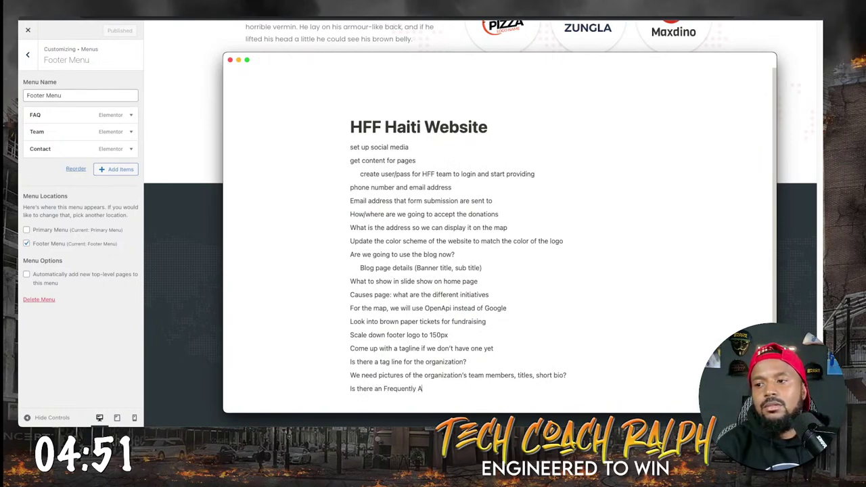
text(sked Qusetion)
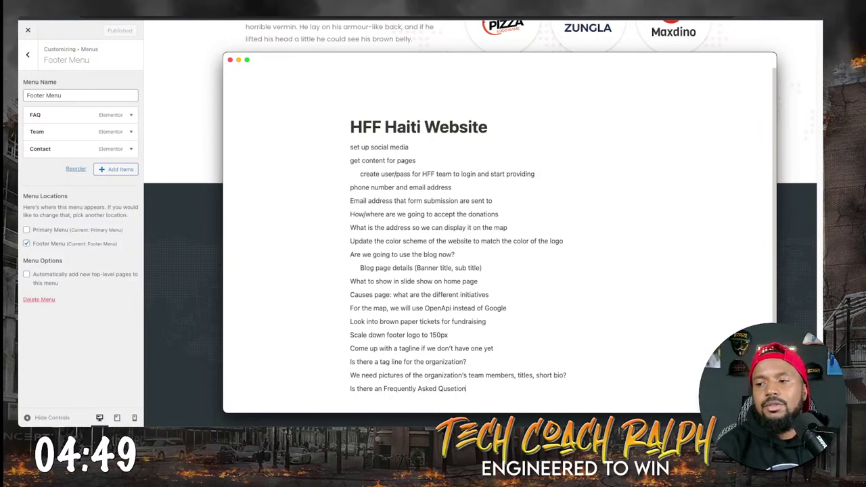
key(BackSpace)
key(BackSpace)
key(BackSpace)
key(BackSpace)
key(BackSpace)
key(BackSpace)
text(estions)
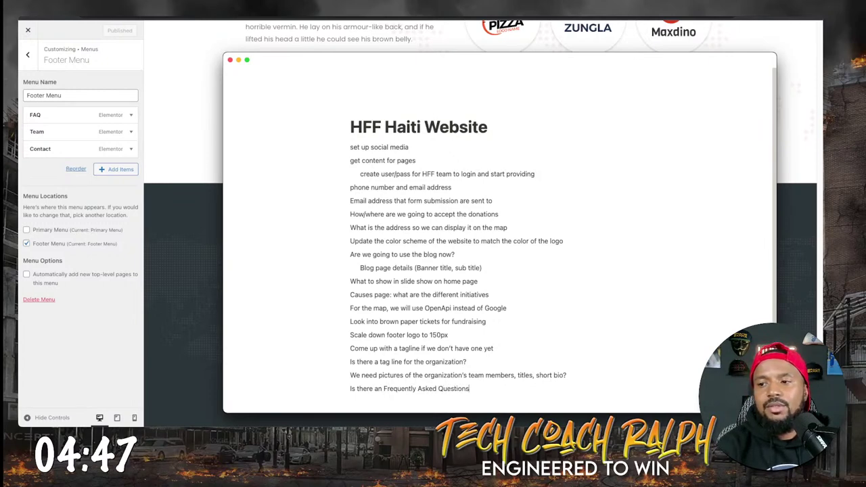
text(?)
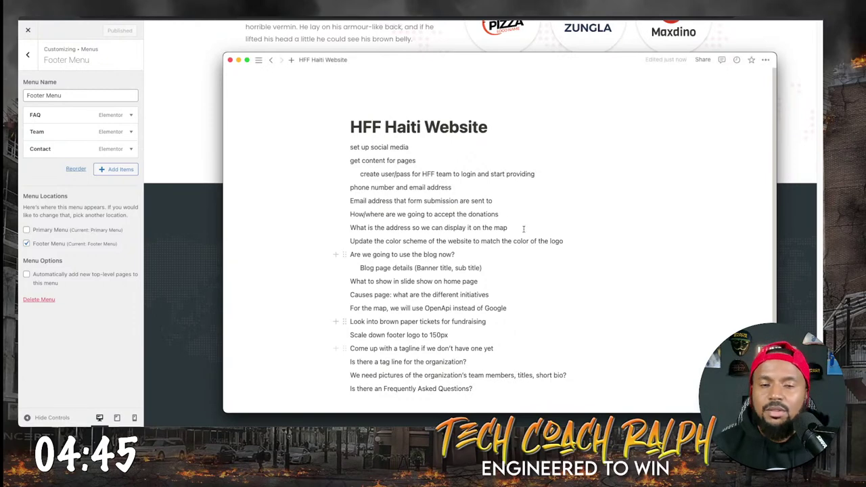
mouse_move(231, 244)
click(437, 308)
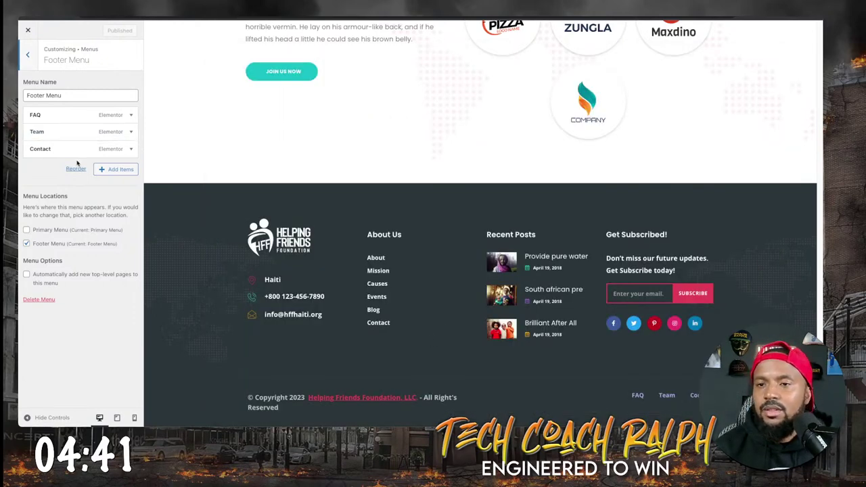
Back out to the Customizer root, open Widgets, then start a new browser tab.
click(27, 55)
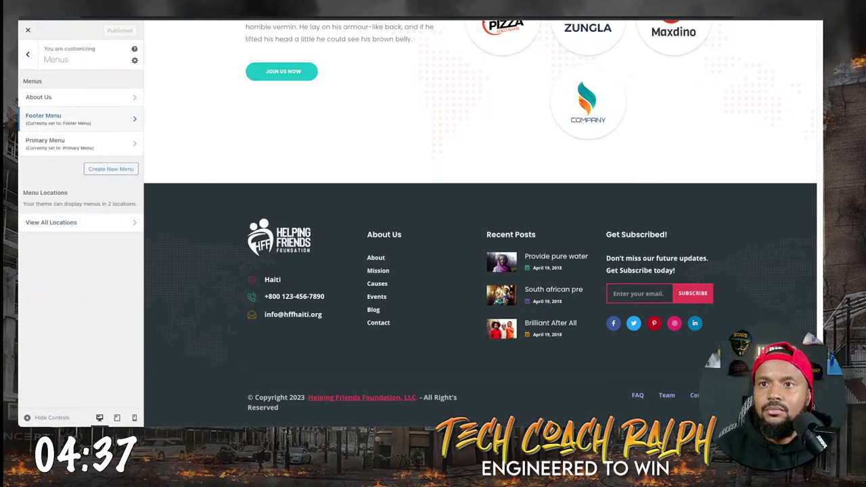
click(29, 55)
click(70, 178)
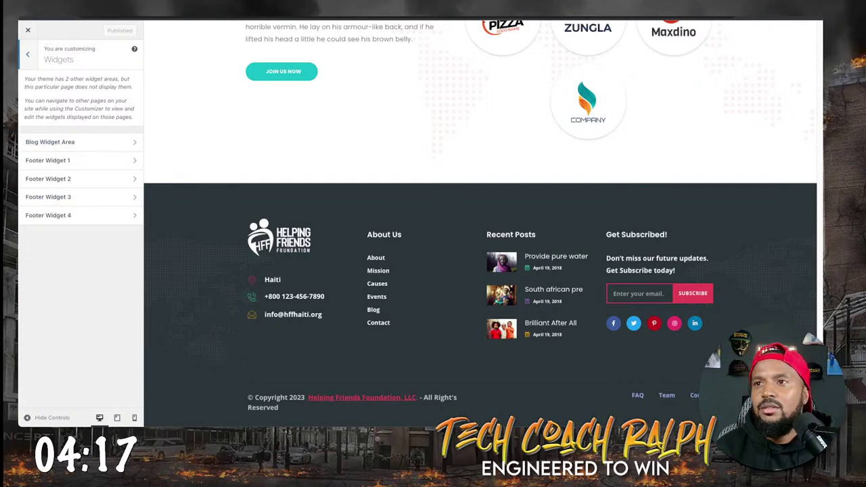
key(ctrl+t)
Search Google for 'does all rights reserved have apostrophe'.
text(is it)
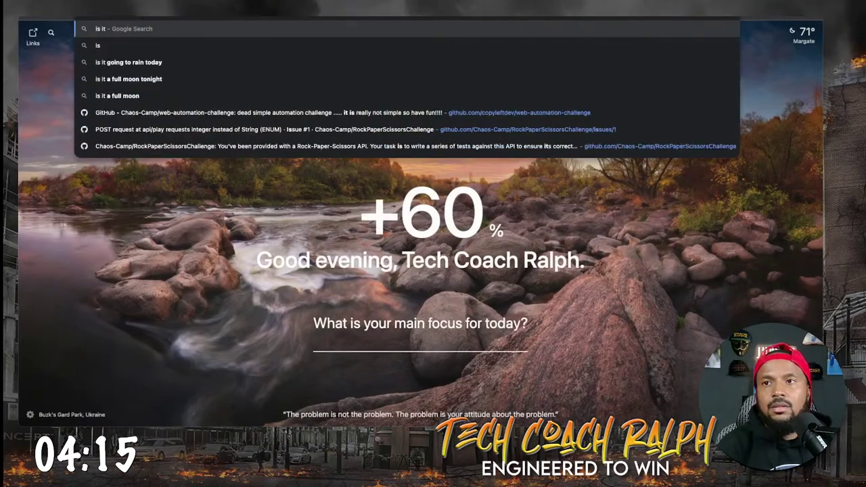
text( all right's res)
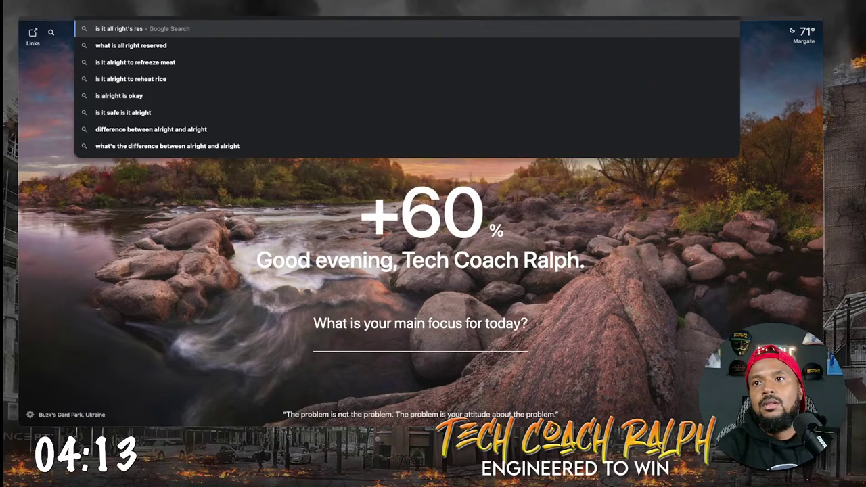
text(erv)
key(Down)
text(o)
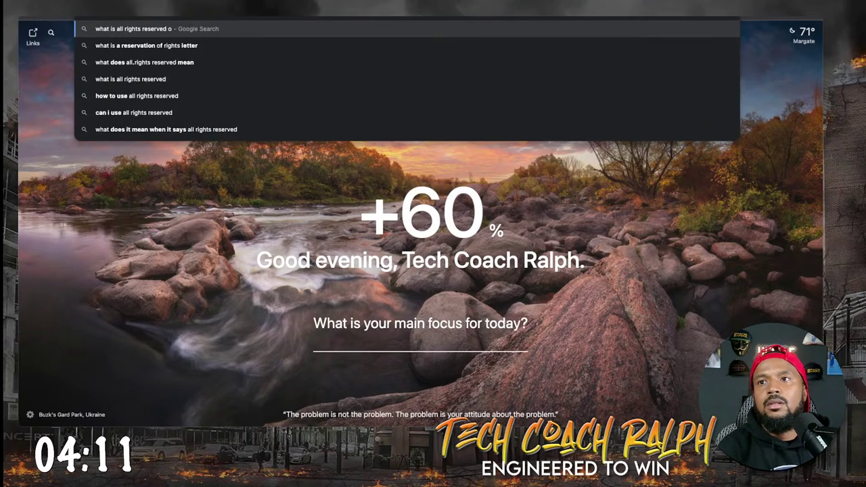
text(r)
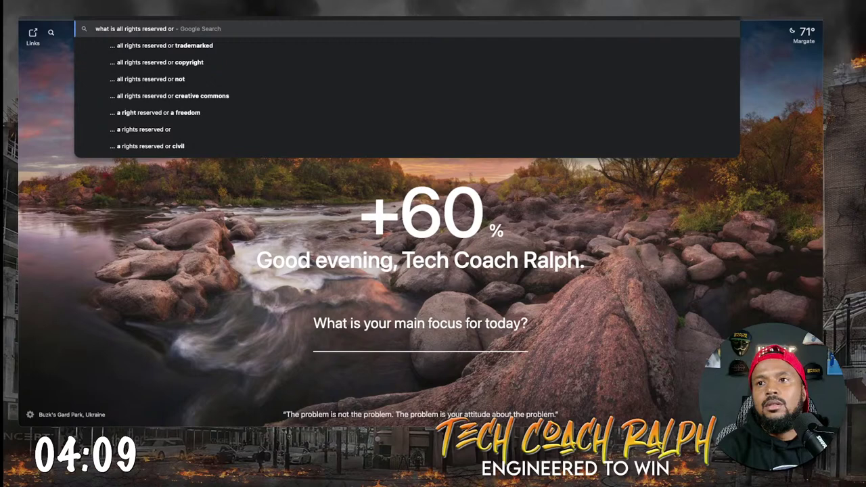
key(ctrl+a)
key(BackSpace)
text(does all right)
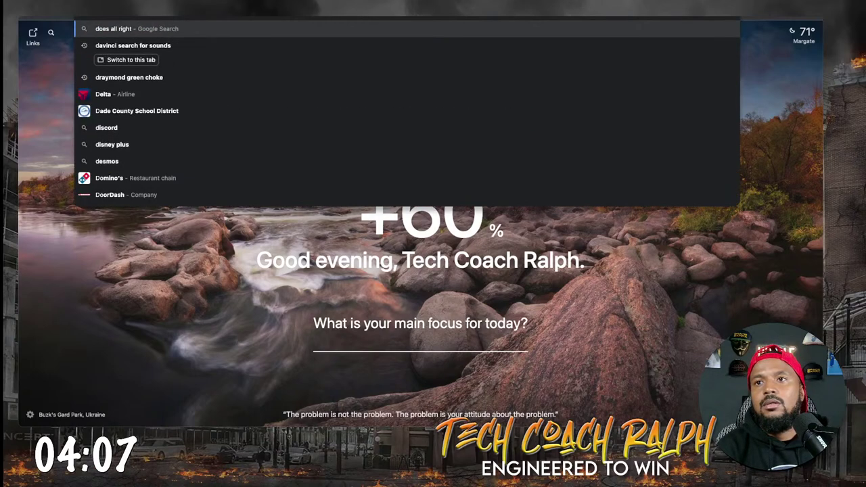
text(s)
text( reserv)
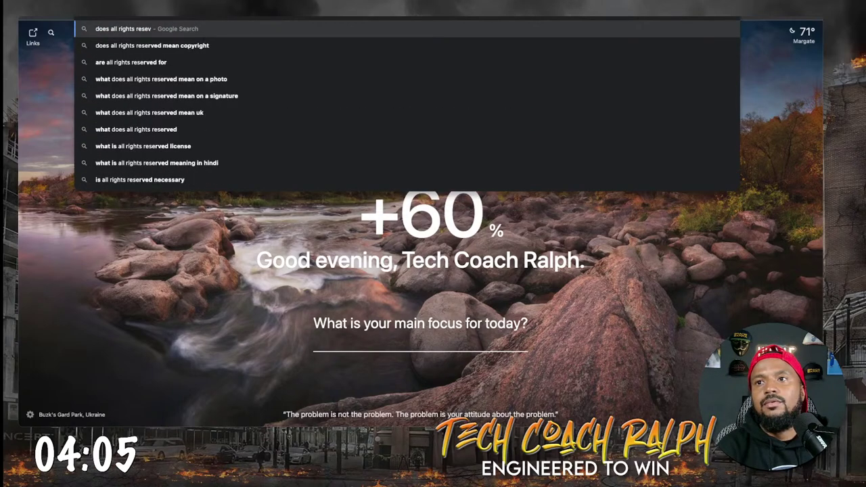
text(ed have)
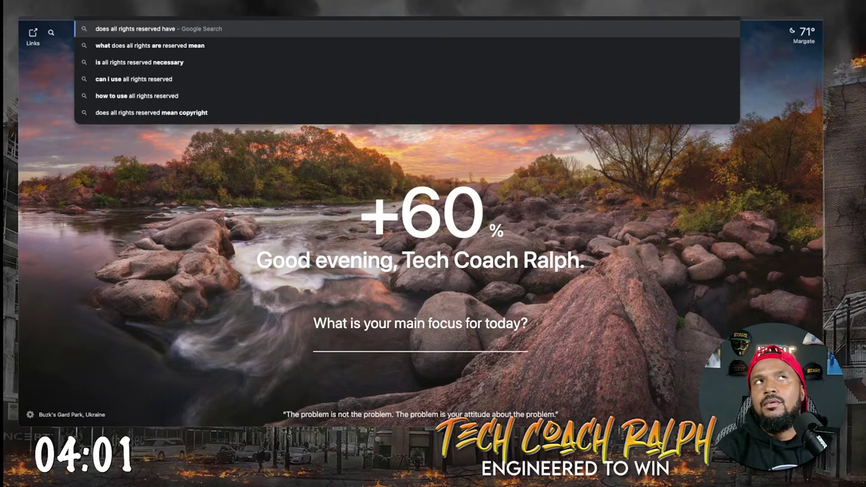
text( apos)
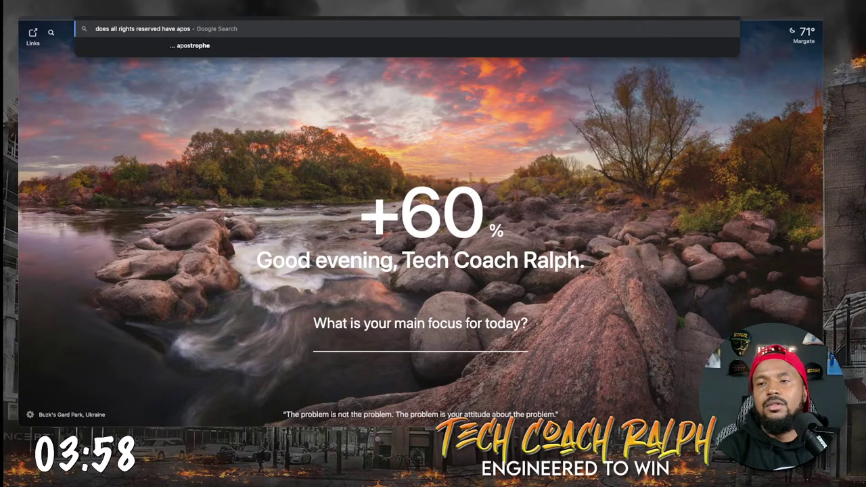
key(Down)
key(Return)
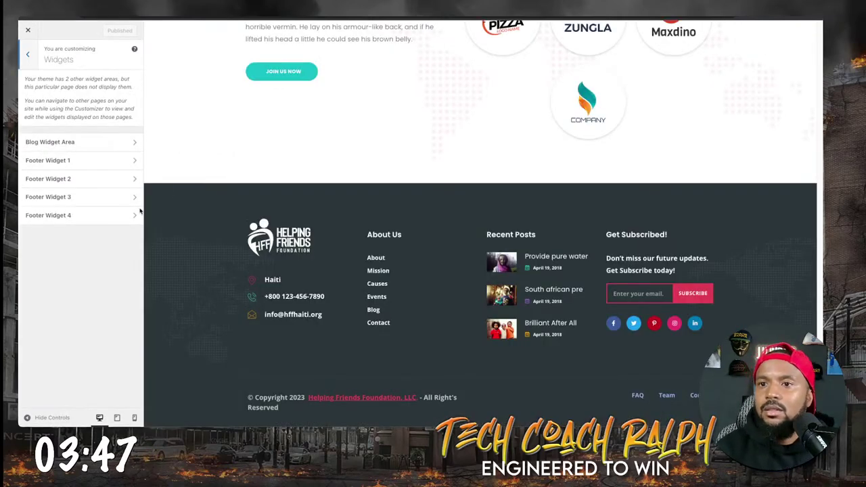
Browse Footer Widget 1 and the Blog Widget Area, dismissing the block widgets welcome guide.
click(68, 160)
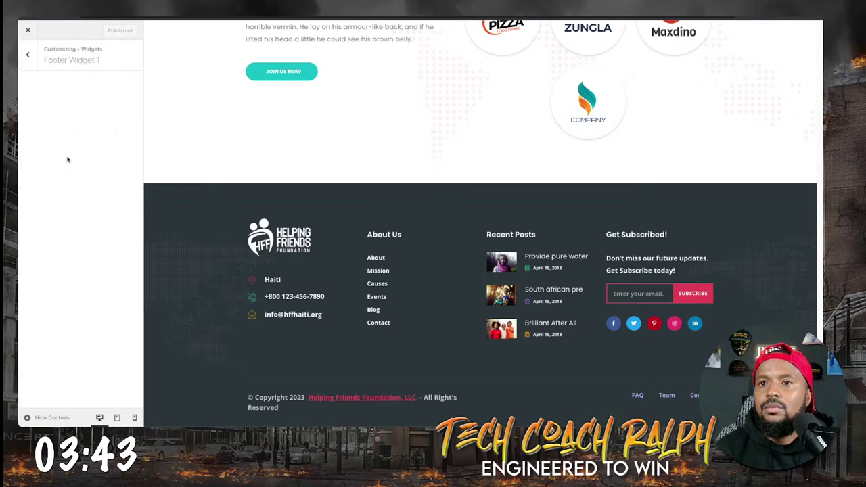
click(28, 54)
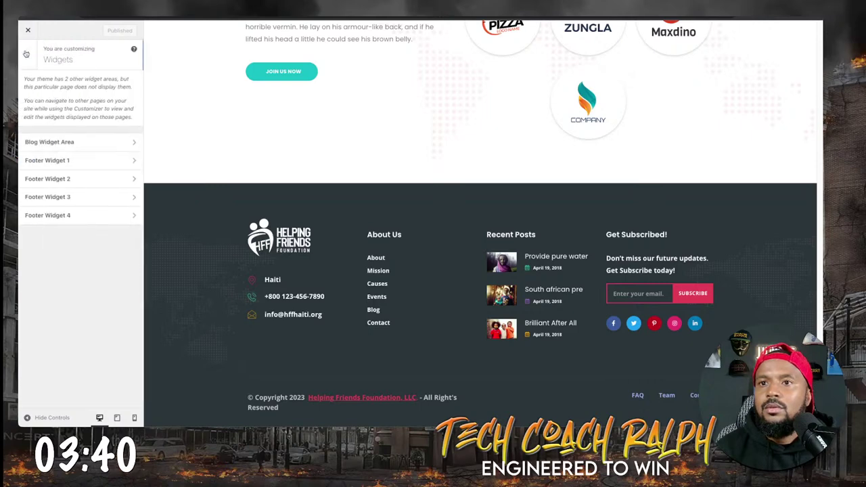
click(73, 142)
key(Escape)
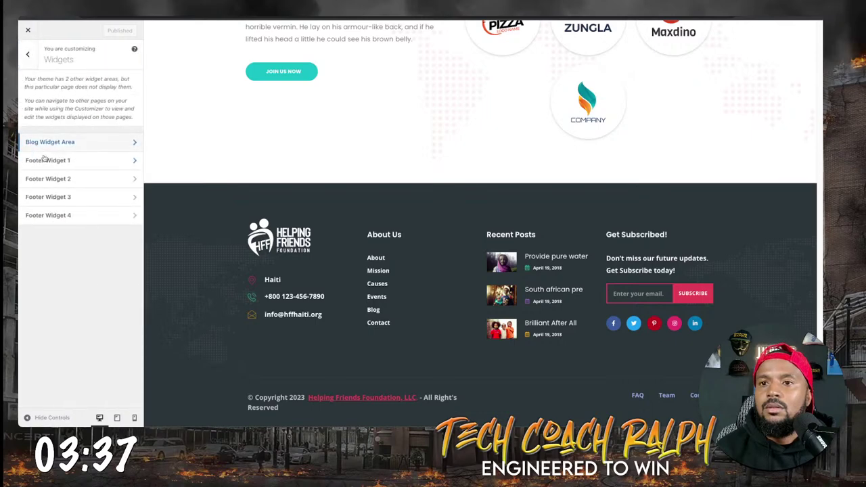
click(44, 159)
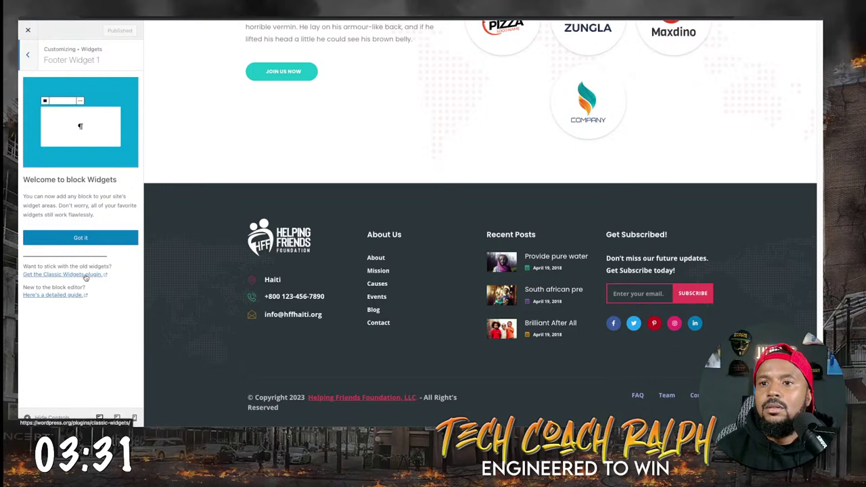
click(85, 237)
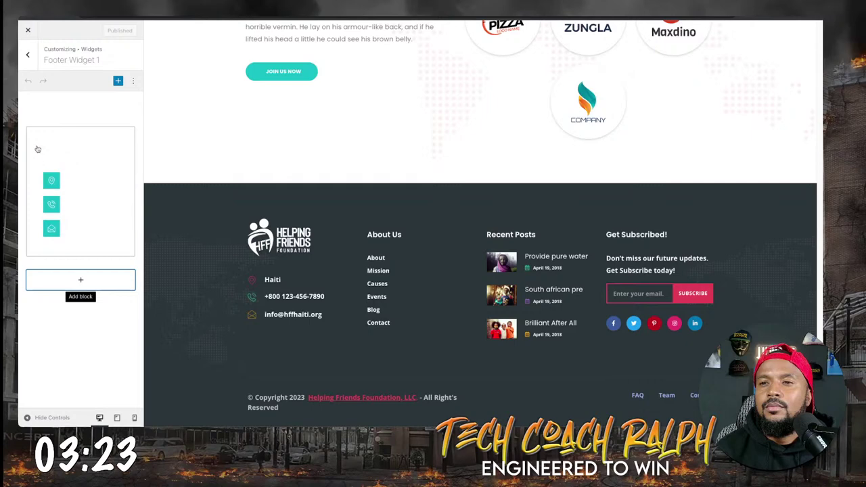
Check Footer Widget 4, then open Footer Widget 2 with its About Us links.
click(26, 57)
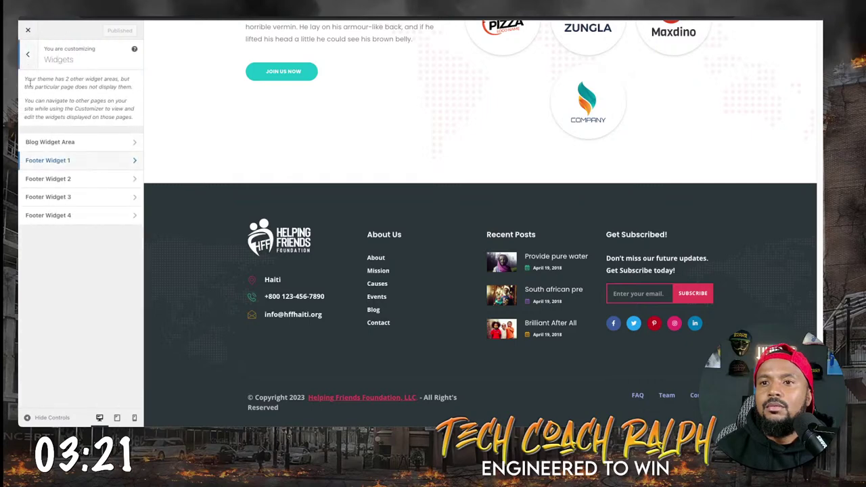
click(62, 215)
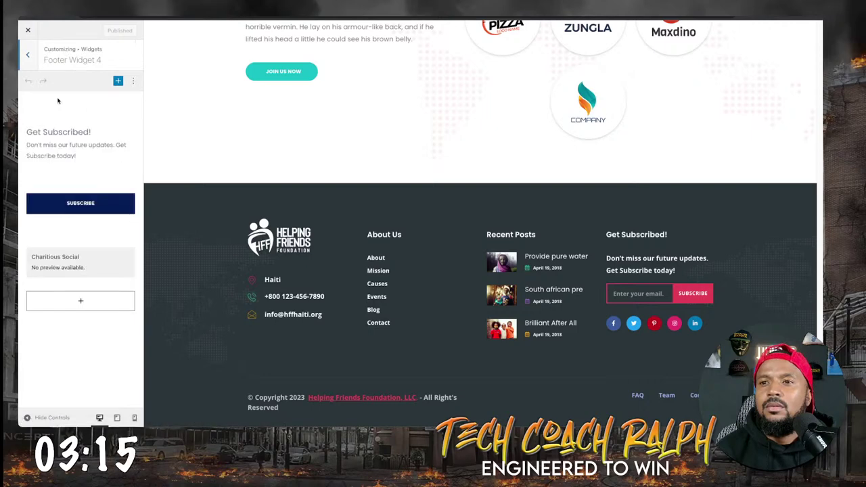
click(28, 54)
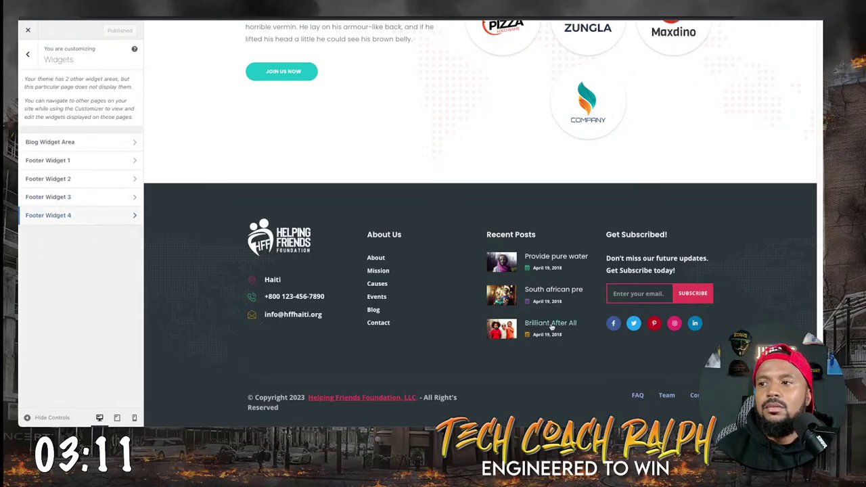
click(88, 180)
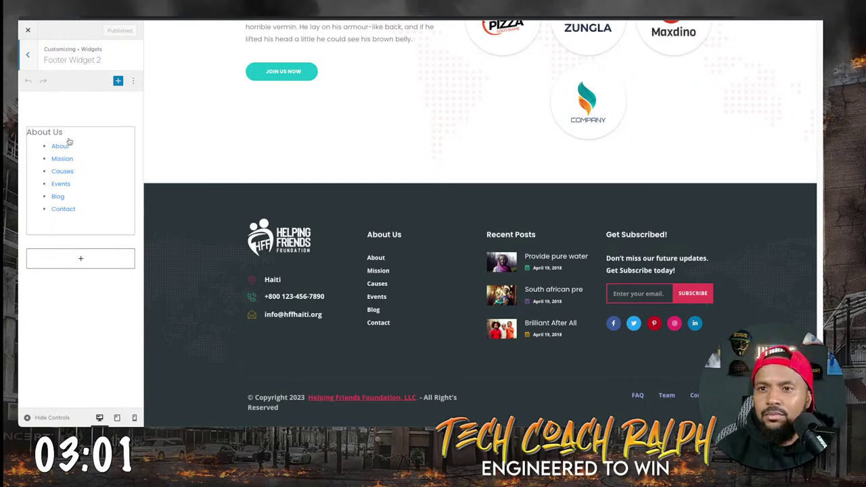
In Theme Options > Footer Settings, change 'Right's' to 'Rights' in the copyright text and publish.
click(28, 55)
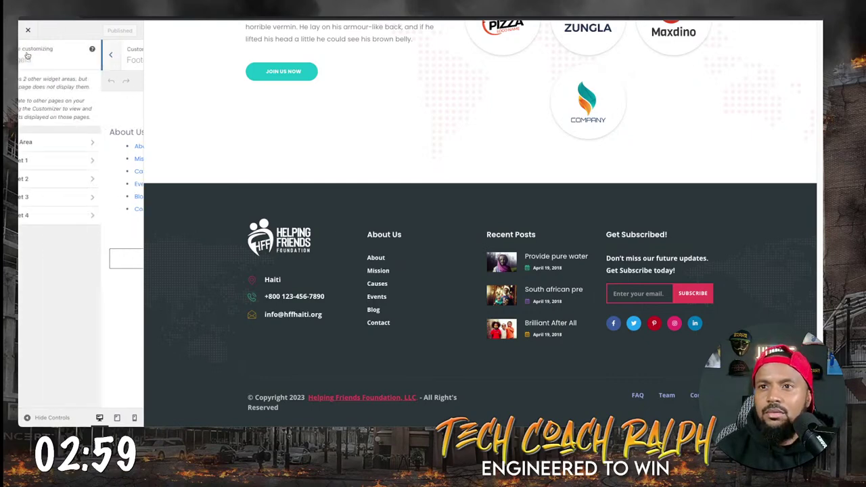
click(28, 56)
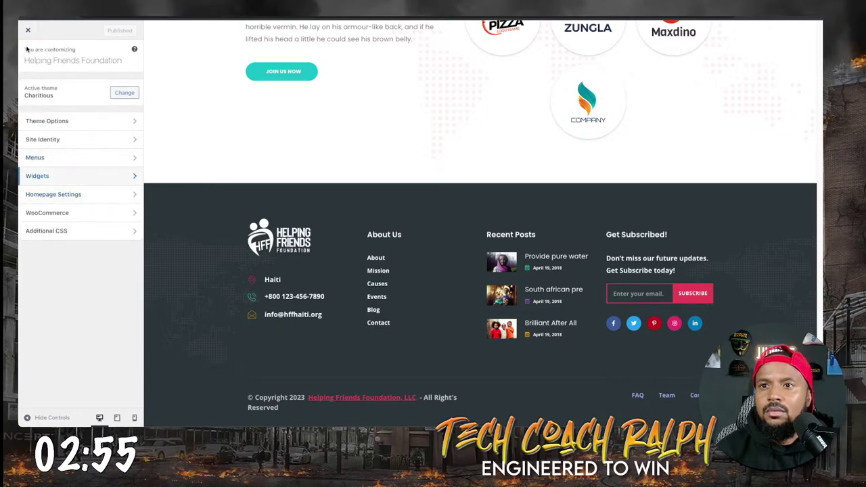
click(67, 122)
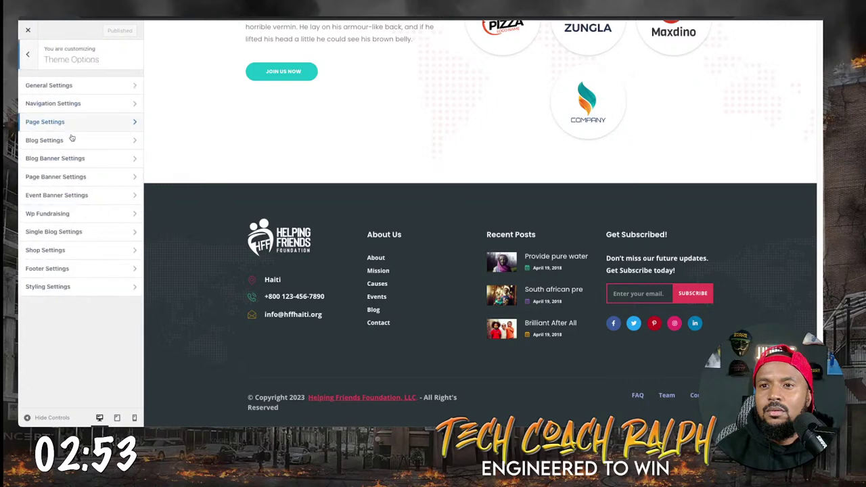
click(49, 269)
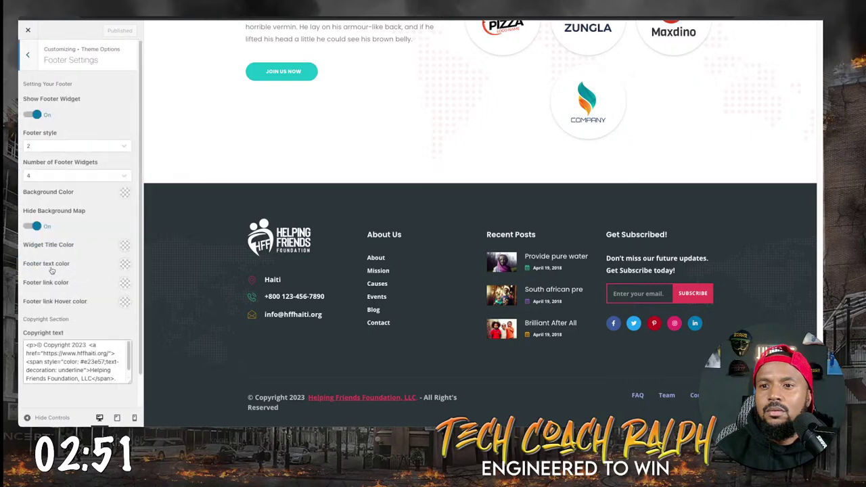
scroll(89, 362, down, 1)
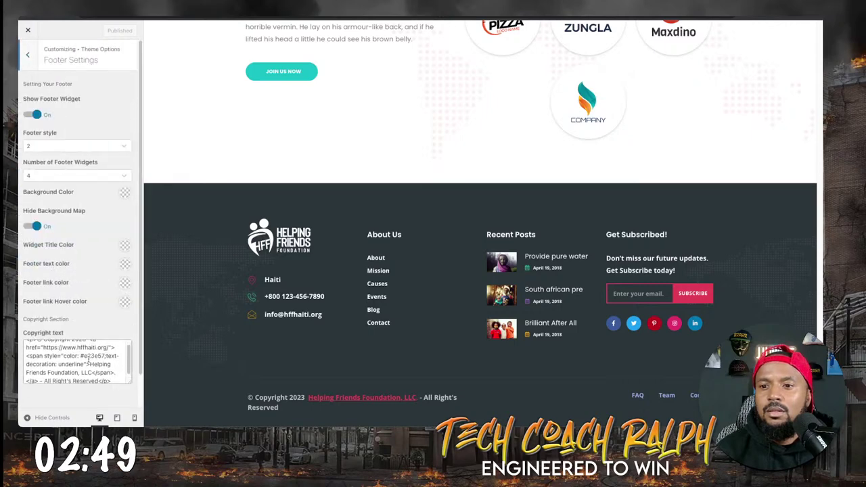
click(68, 377)
key(BackSpace)
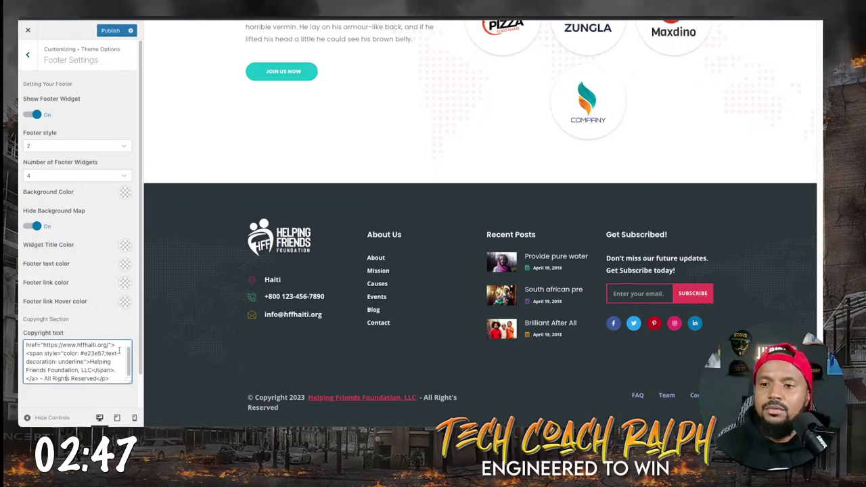
click(108, 31)
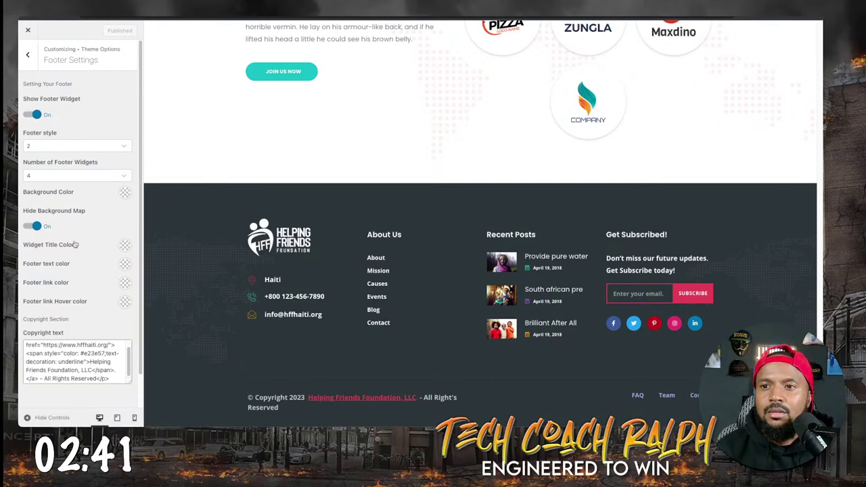
Toggle the footer background map setting off and back on, keeping footer style 2.
click(34, 227)
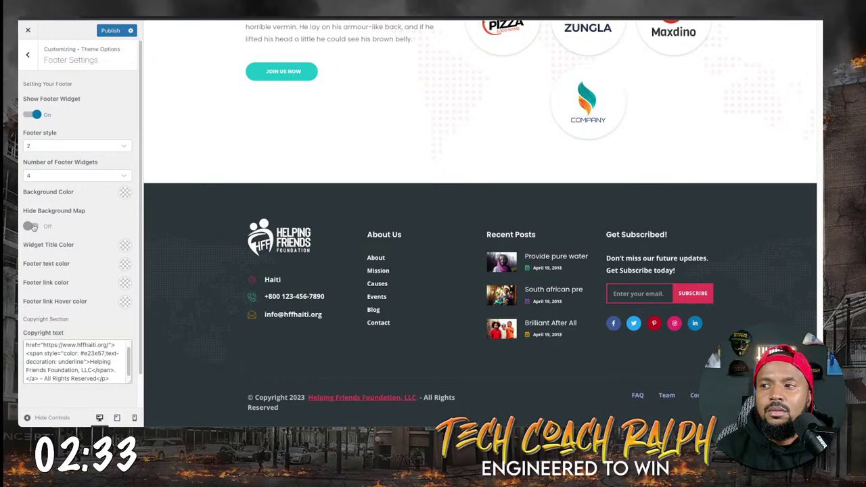
click(36, 225)
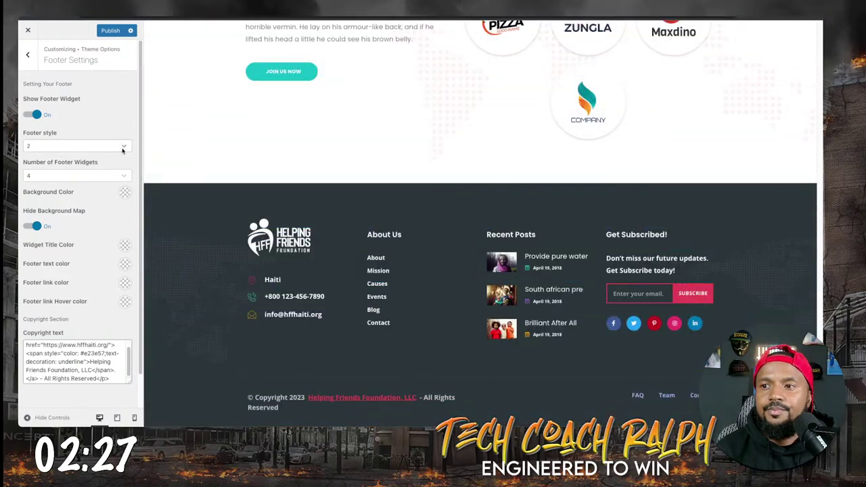
click(122, 151)
click(123, 149)
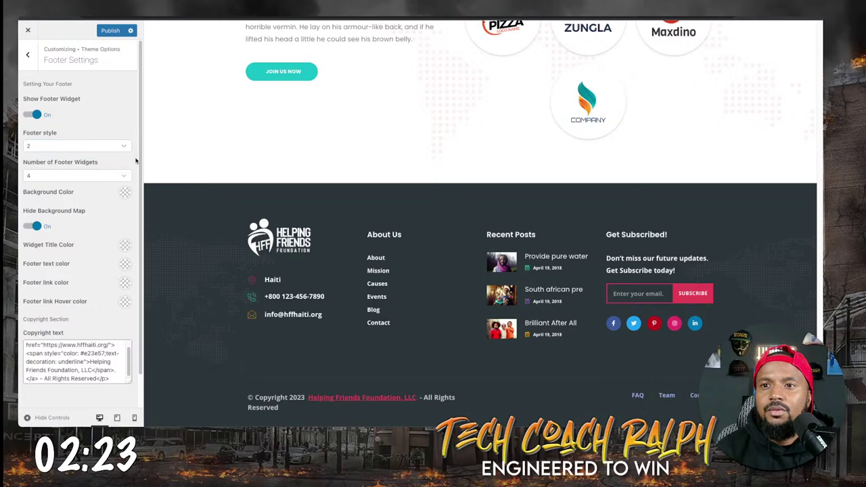
click(139, 161)
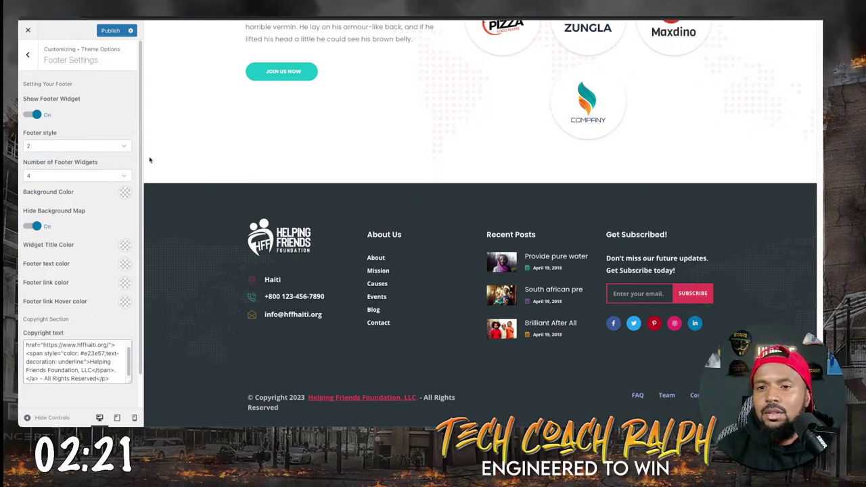
Remove the word 'Copyright' after the © symbol in the copyright text and publish.
click(26, 55)
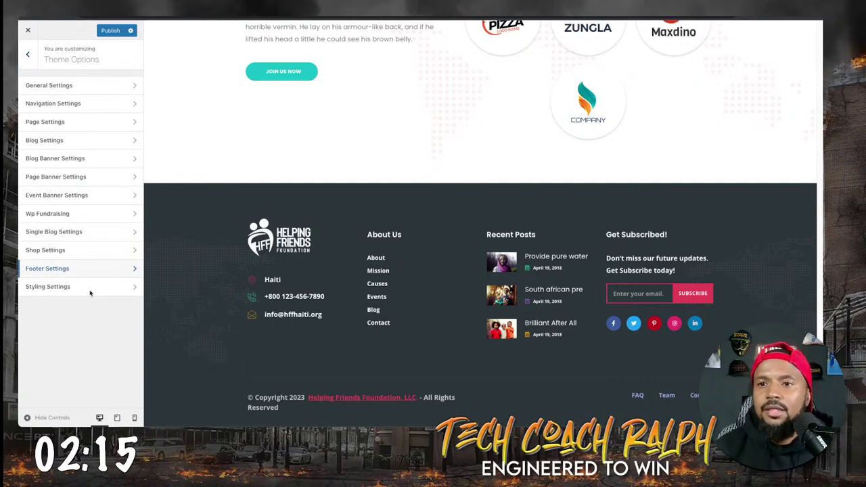
click(59, 269)
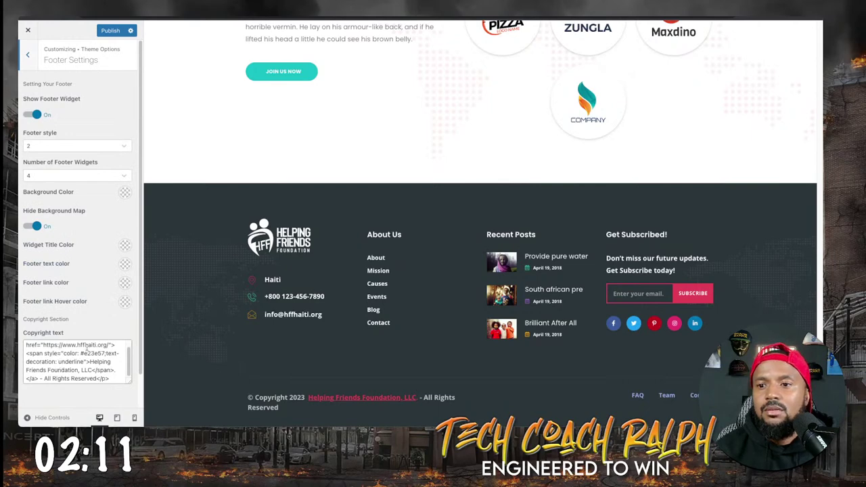
scroll(86, 347, down, 1)
scroll(84, 352, up, 1)
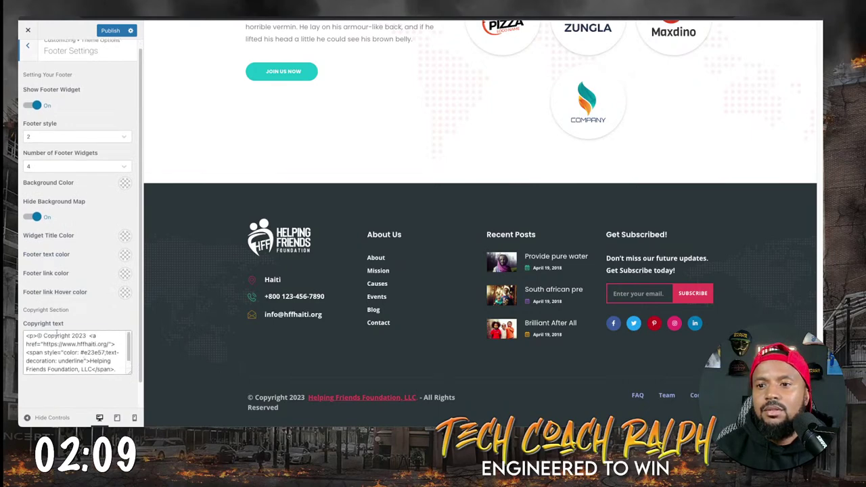
double_click(56, 335)
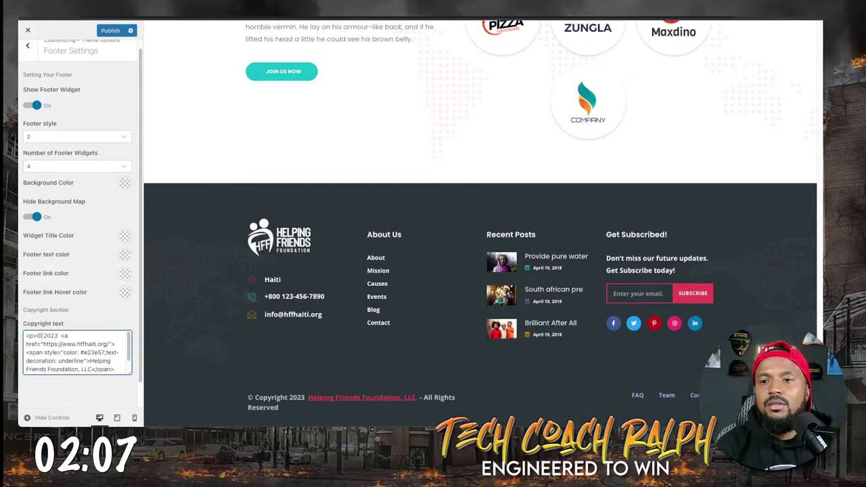
click(110, 32)
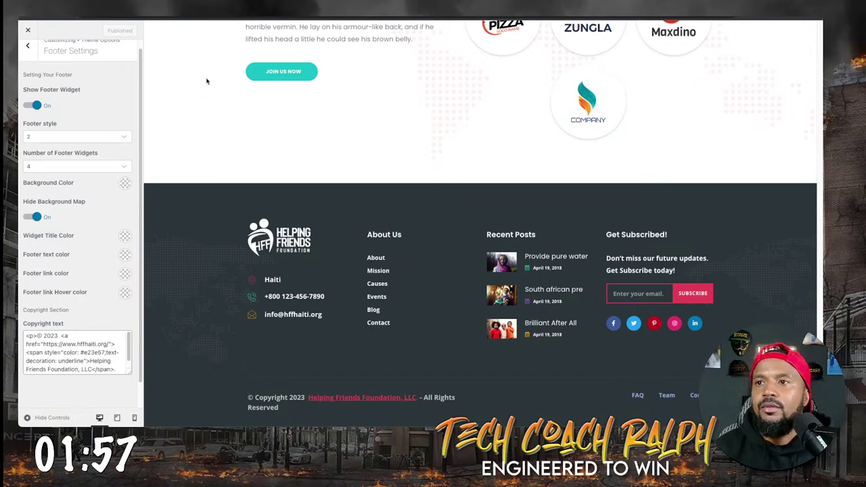
Preview the home page and scroll to the footer showing '© 2023 Helping Friends Foundation, LLC - All Rights Reserved'.
click(27, 45)
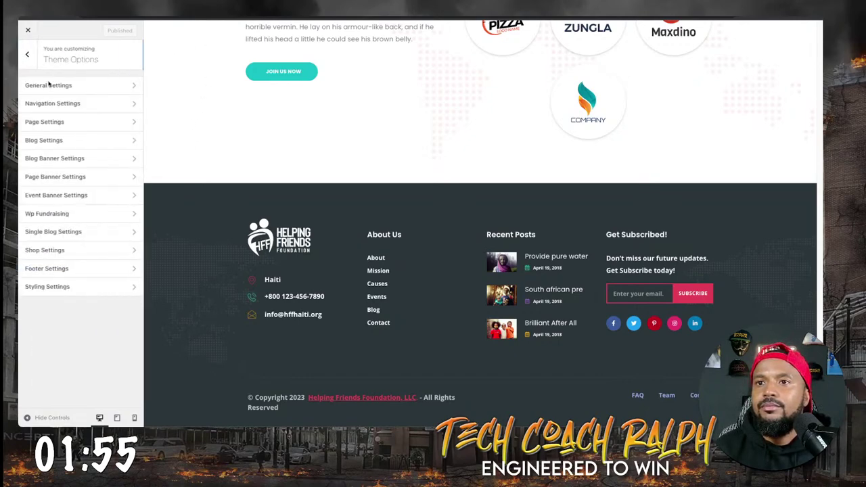
scroll(334, 120, up, 20)
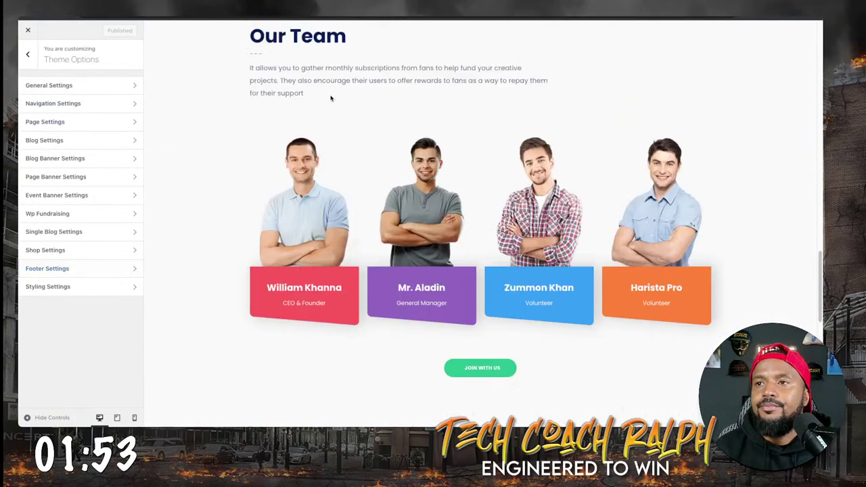
scroll(294, 81, up, 6)
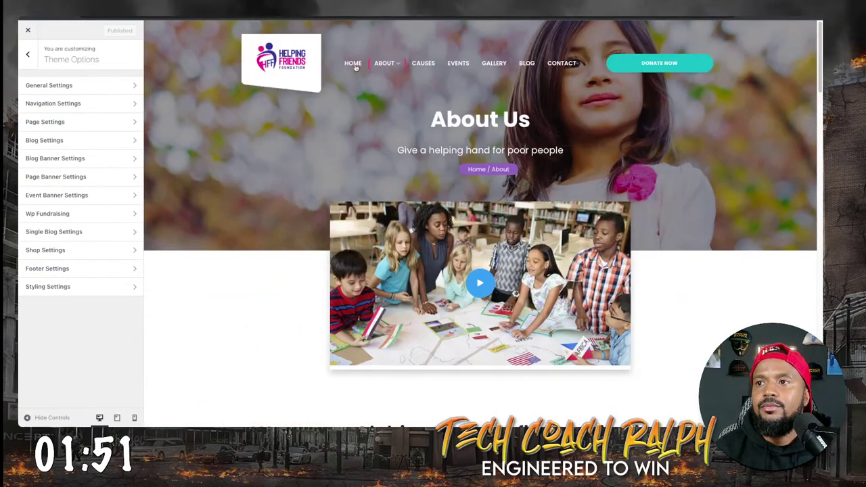
click(354, 68)
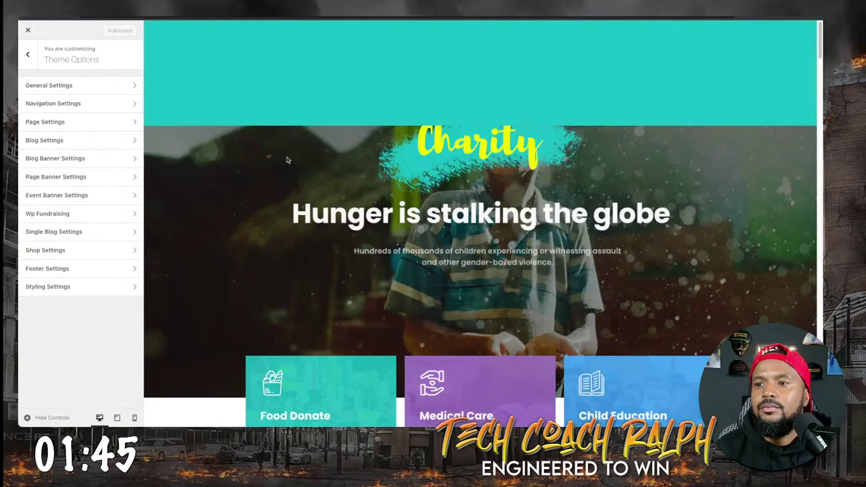
scroll(292, 194, down, 10)
scroll(290, 208, down, 15)
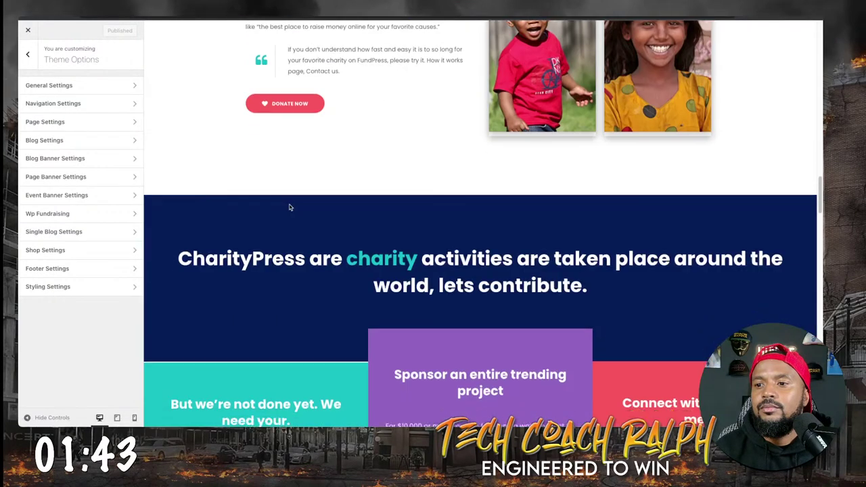
scroll(290, 209, down, 15)
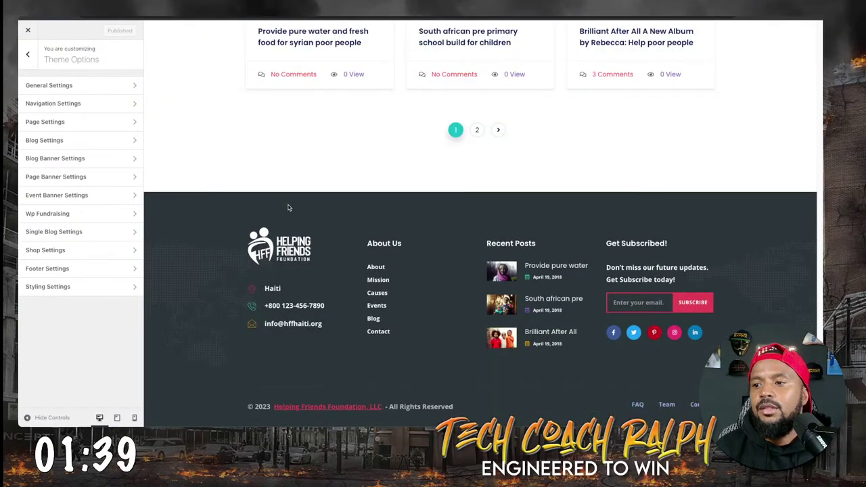
scroll(283, 165, up, 15)
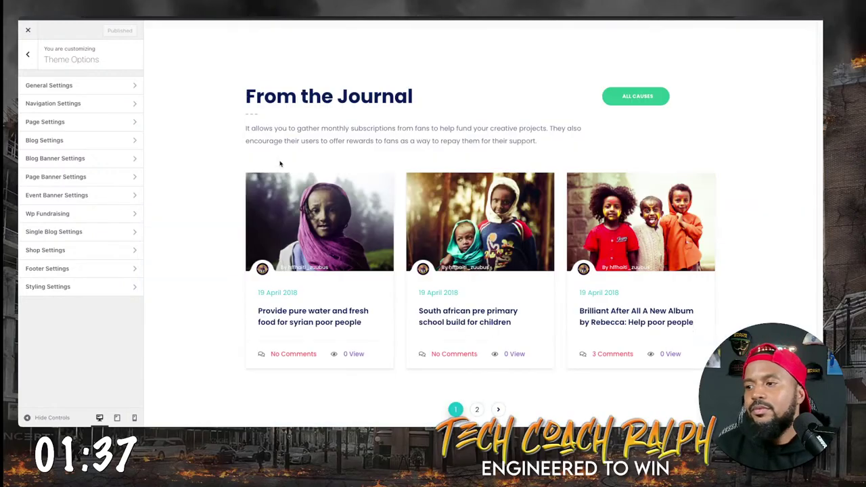
scroll(285, 152, up, 15)
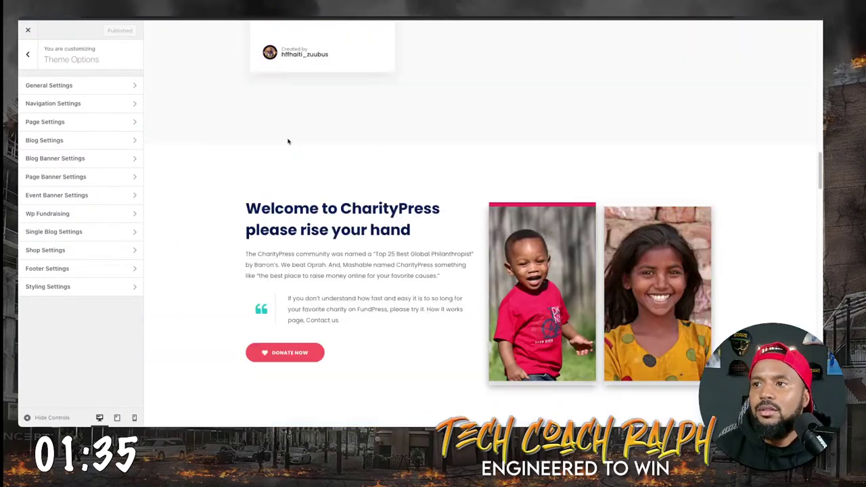
scroll(290, 140, up, 3)
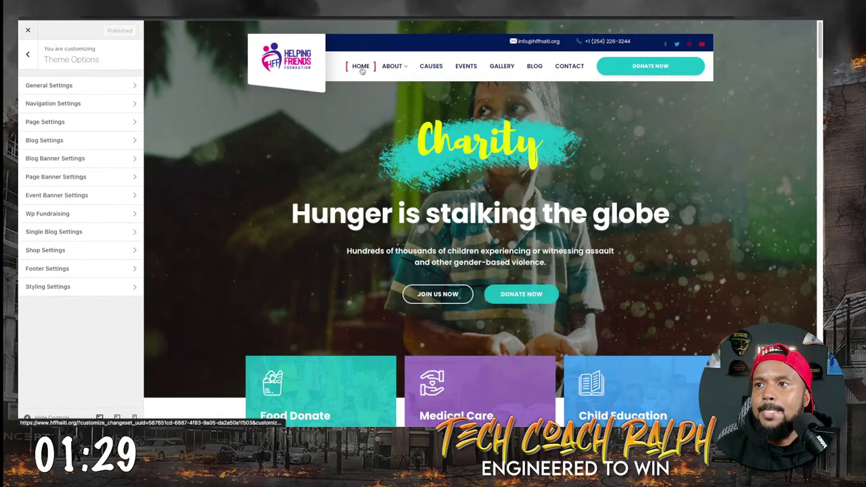
mouse_move(388, 69)
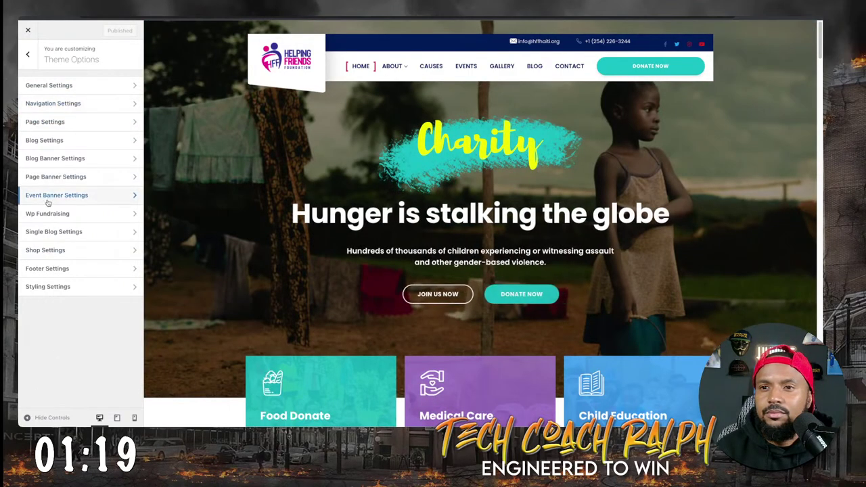
Look over the Event Banner and Single Blog settings, then return to the main Customizer panel.
click(54, 196)
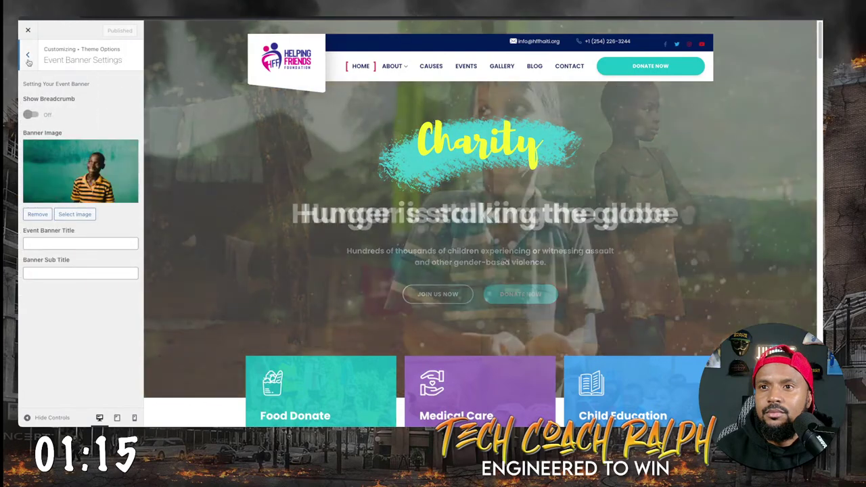
key(Escape)
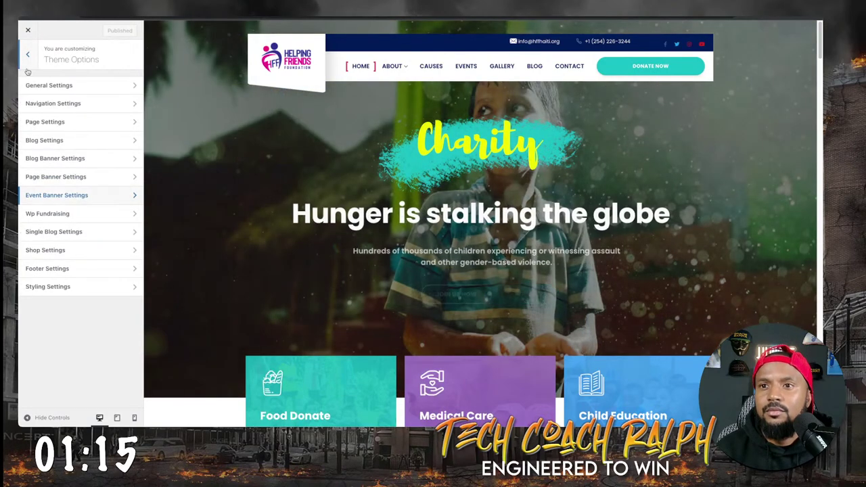
click(84, 232)
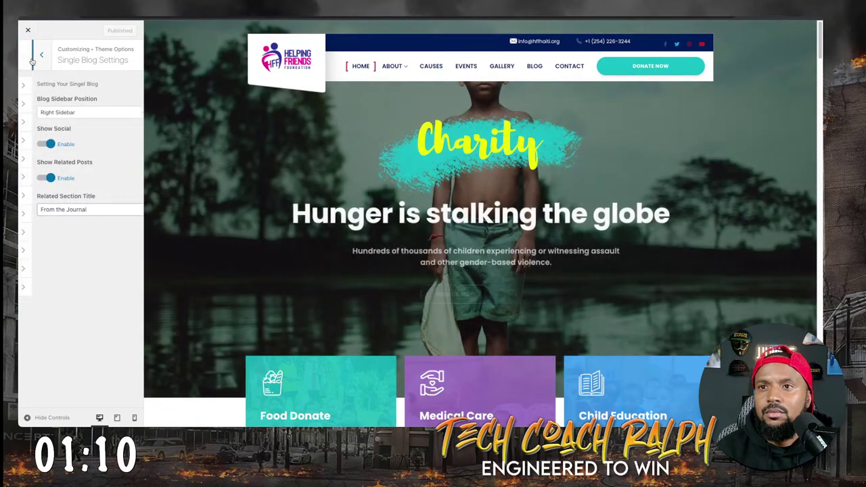
click(28, 53)
click(29, 57)
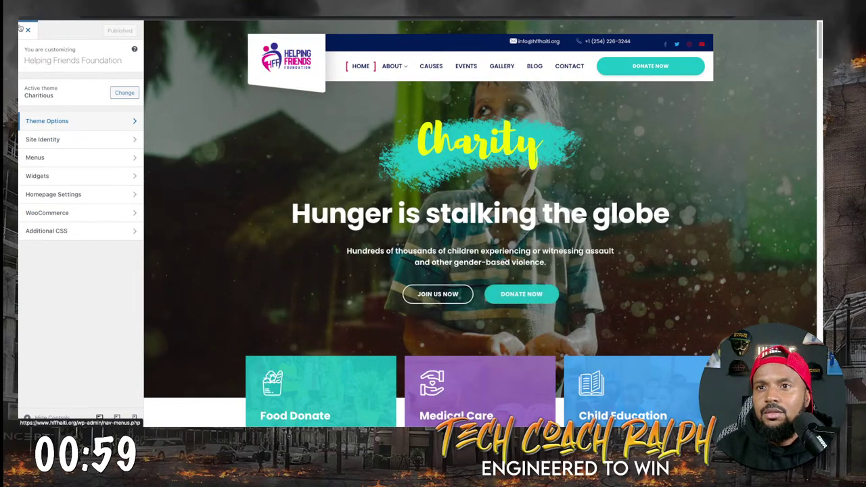
Close the Customizer and open the Install Plugins page of required plugins.
click(20, 28)
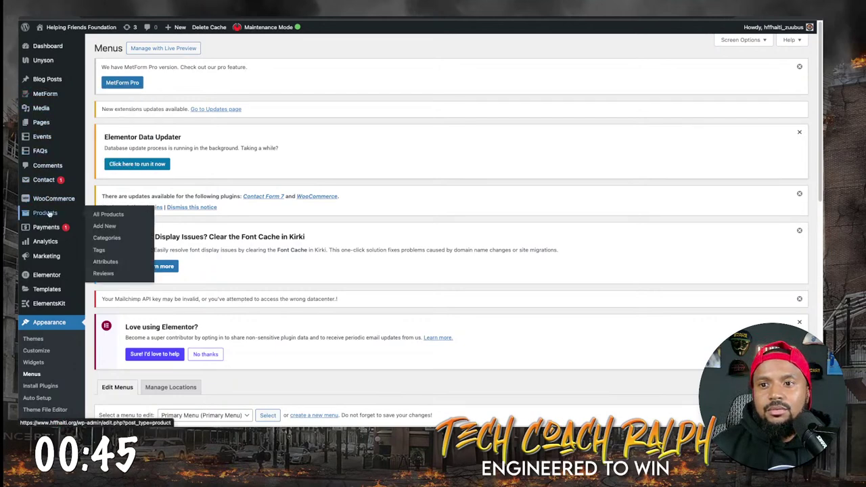
mouse_move(50, 212)
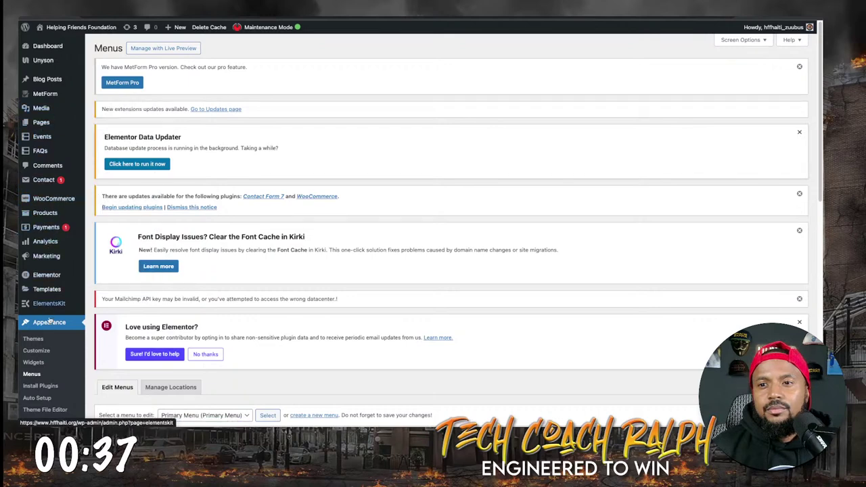
scroll(35, 365, down, 1)
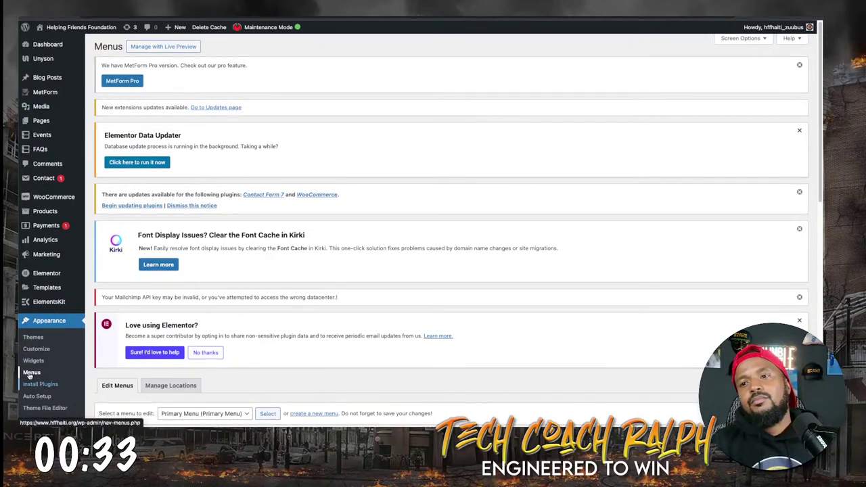
click(29, 379)
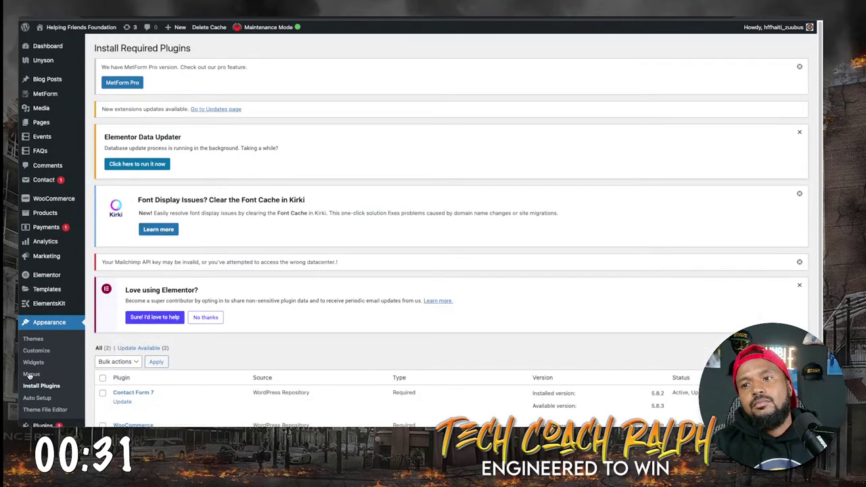
Scroll through the required plugins list to see which ones have updates.
scroll(110, 341, down, 3)
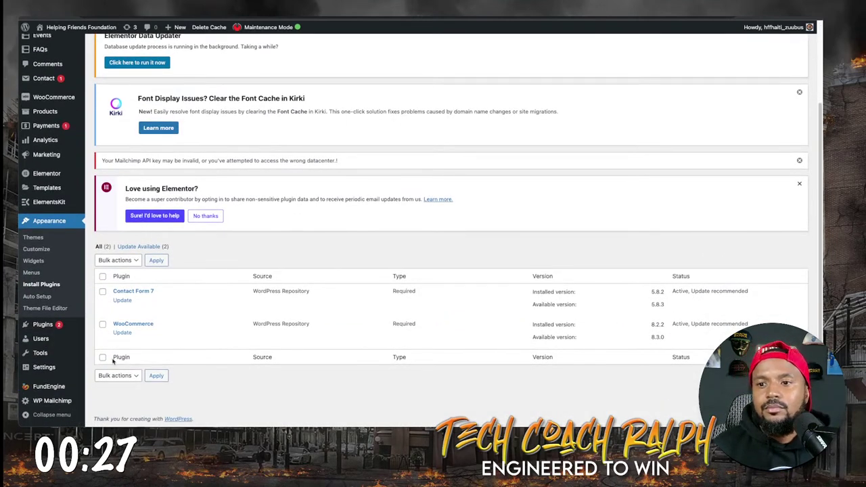
scroll(113, 361, up, 3)
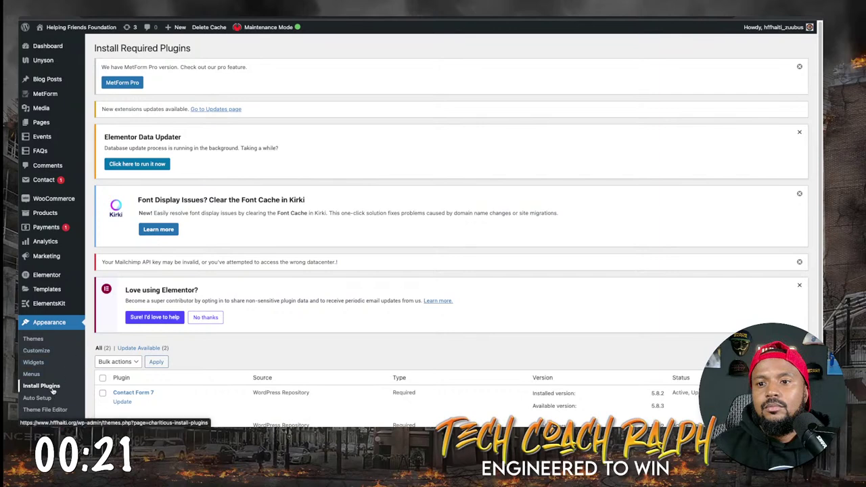
scroll(53, 391, down, 1)
mouse_move(49, 414)
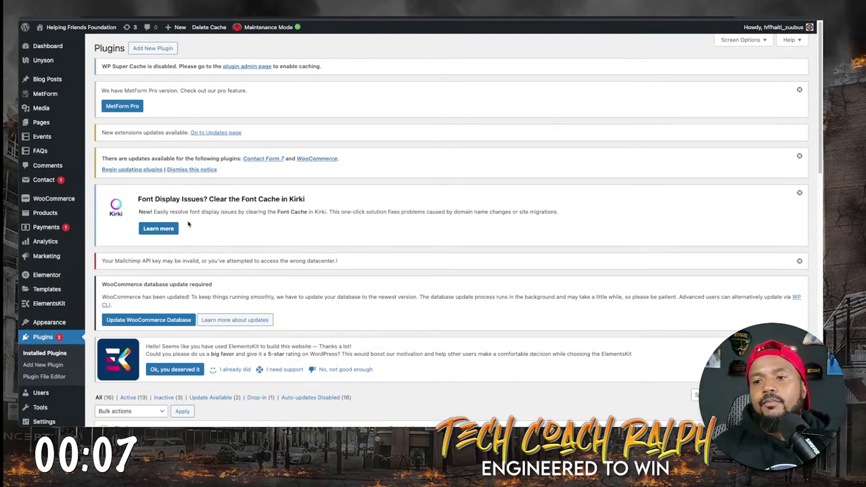
Filter to plugins with updates, select Contact Form 7 and WooCommerce, and apply the Update bulk action.
scroll(271, 365, down, 2)
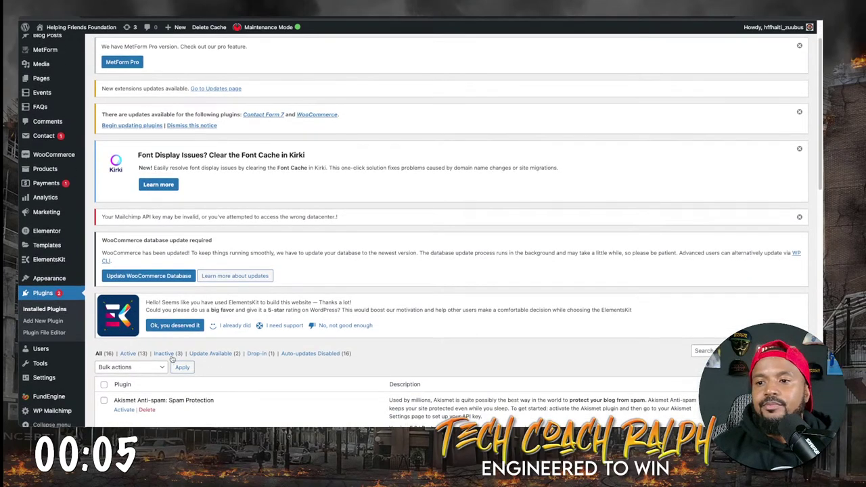
click(223, 354)
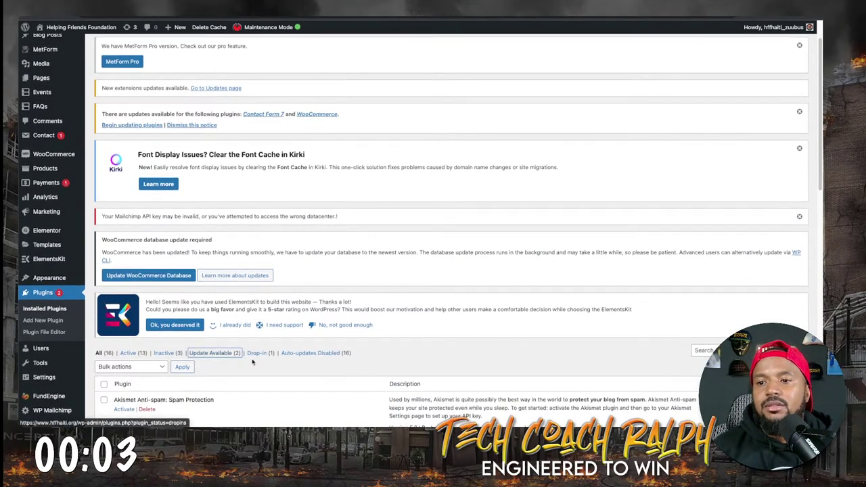
scroll(165, 340, down, 5)
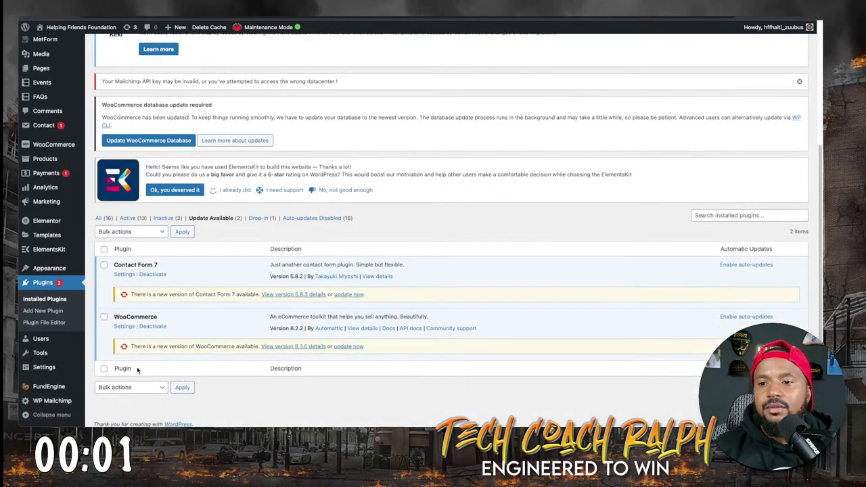
click(103, 265)
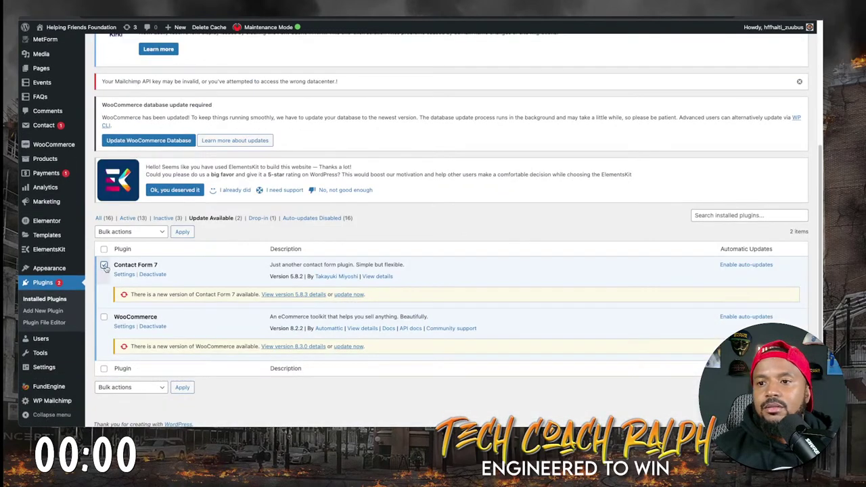
click(104, 316)
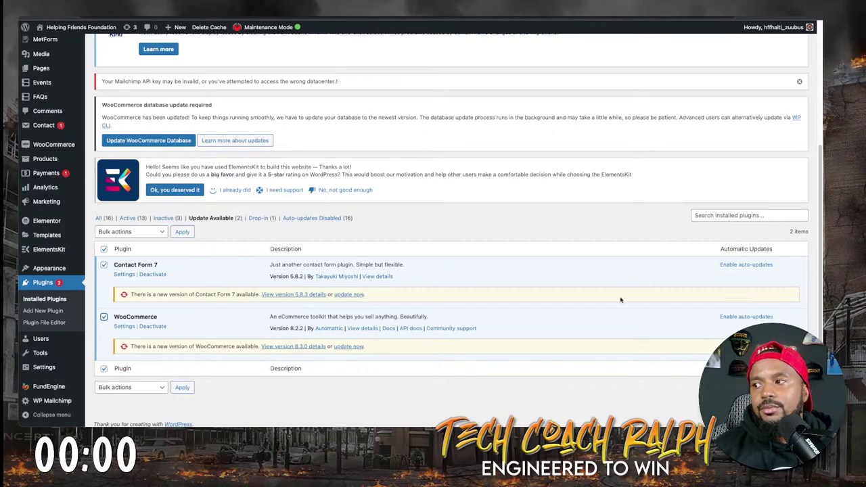
click(135, 232)
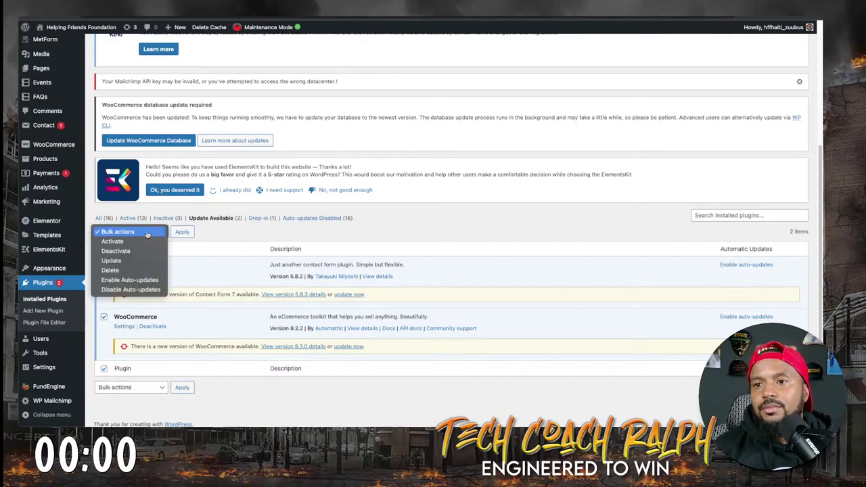
click(111, 261)
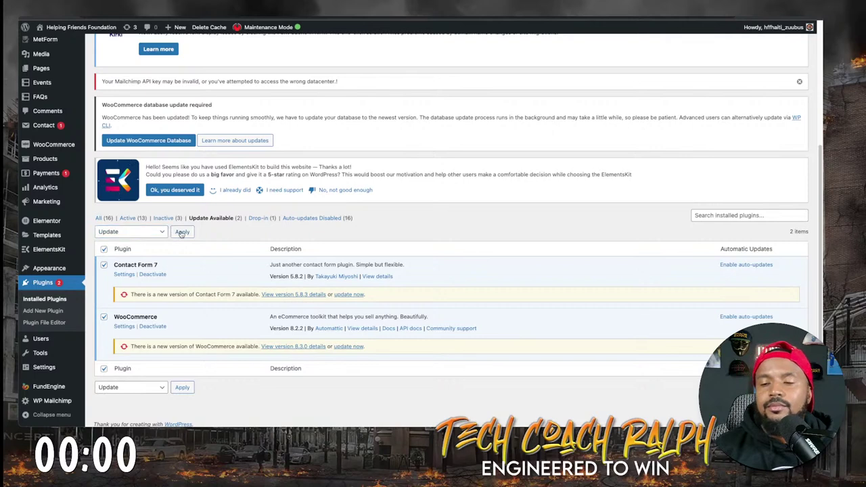
click(181, 232)
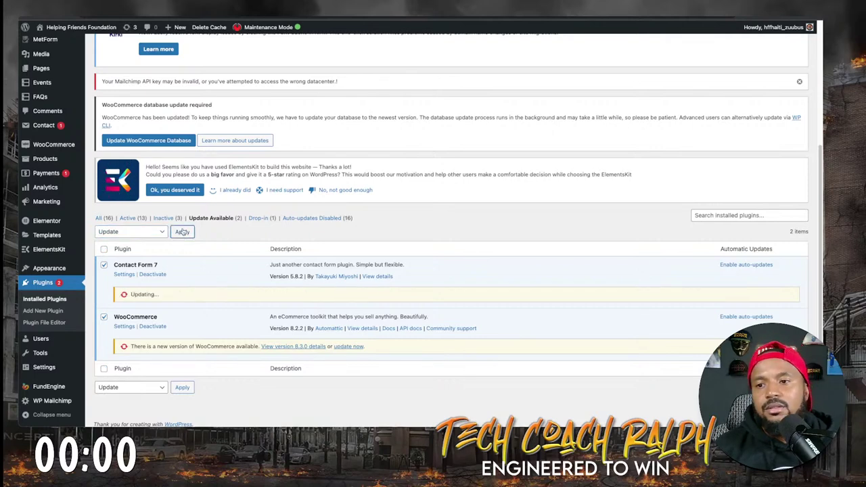
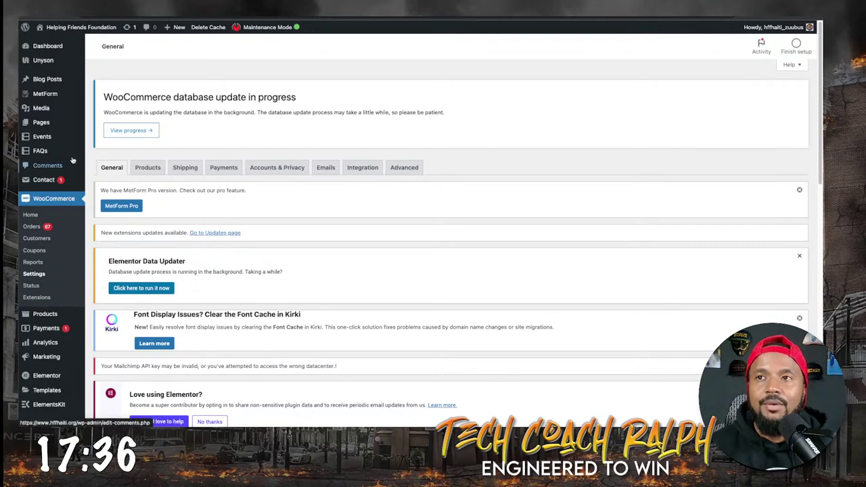
Check the WooCommerce database update progress, then open the Contact Forms list.
mouse_move(81, 147)
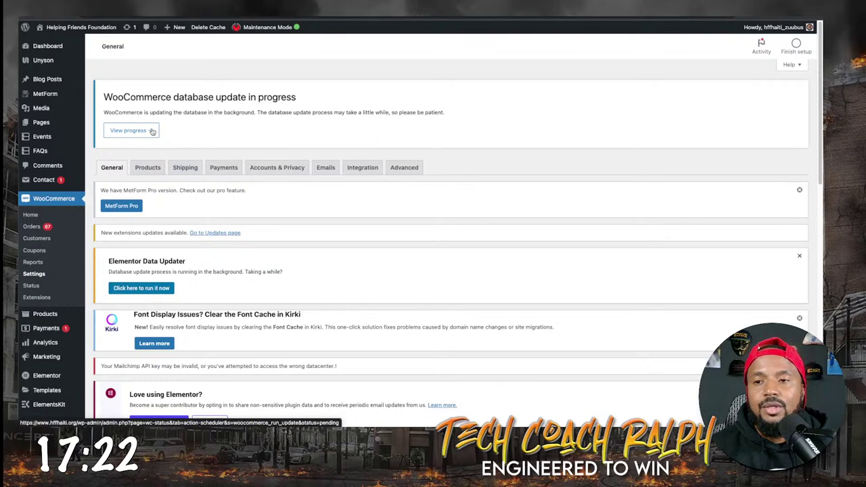
click(152, 131)
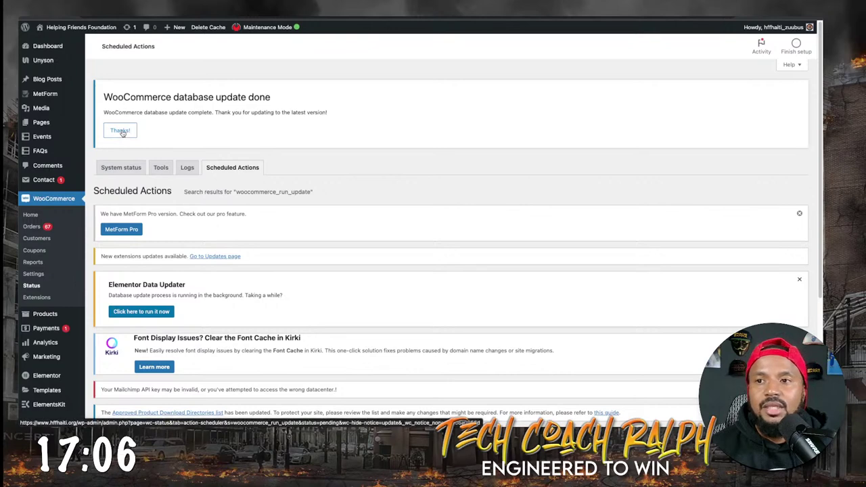
click(44, 183)
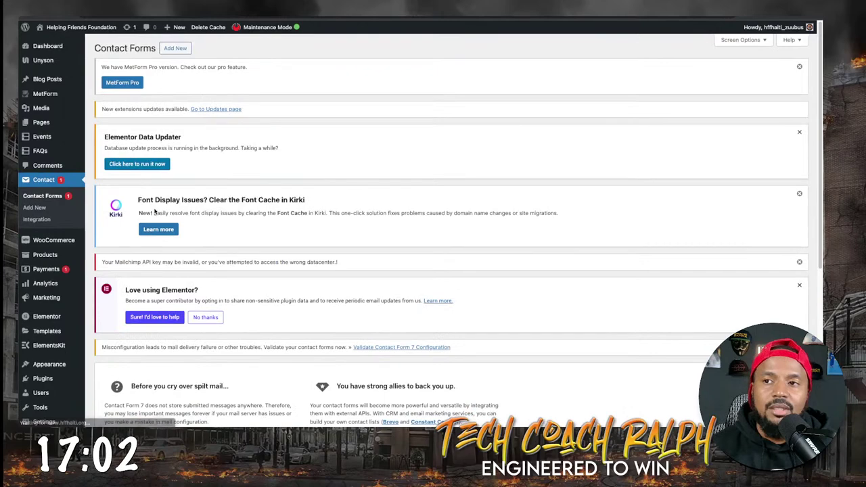
Dismiss the MetForm Pro, Kirki font cache and Mailchimp API key notices.
scroll(160, 265, down, 4)
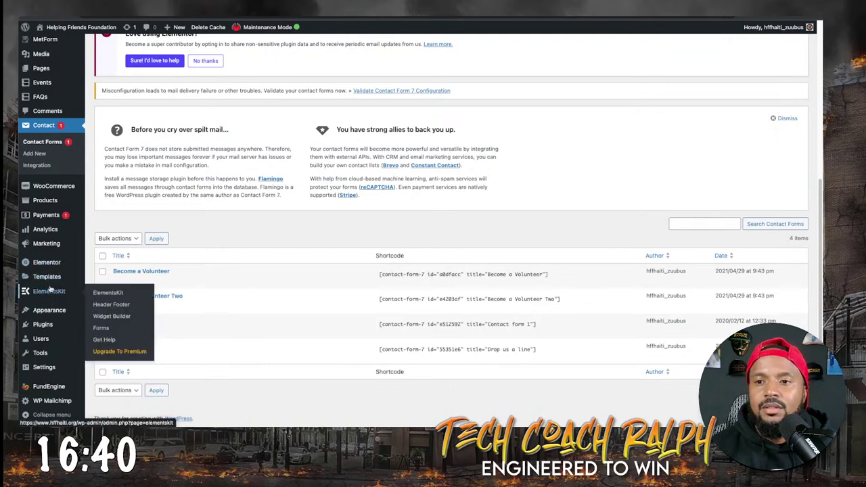
mouse_move(49, 283)
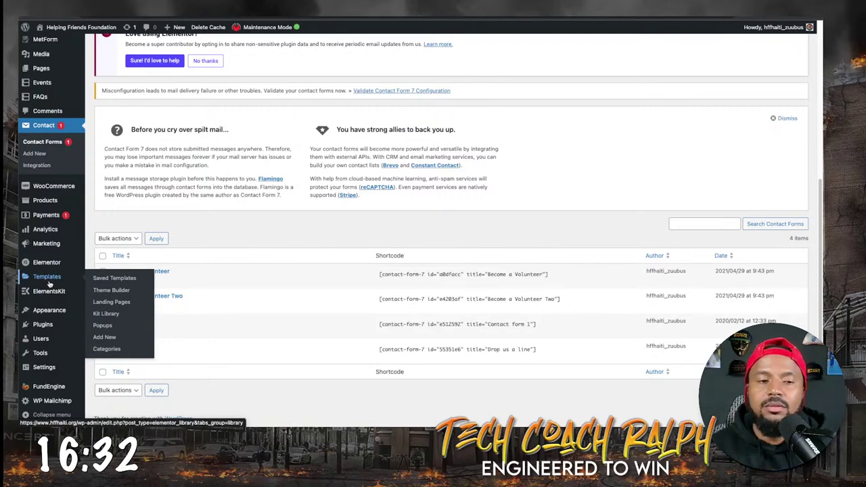
mouse_move(49, 313)
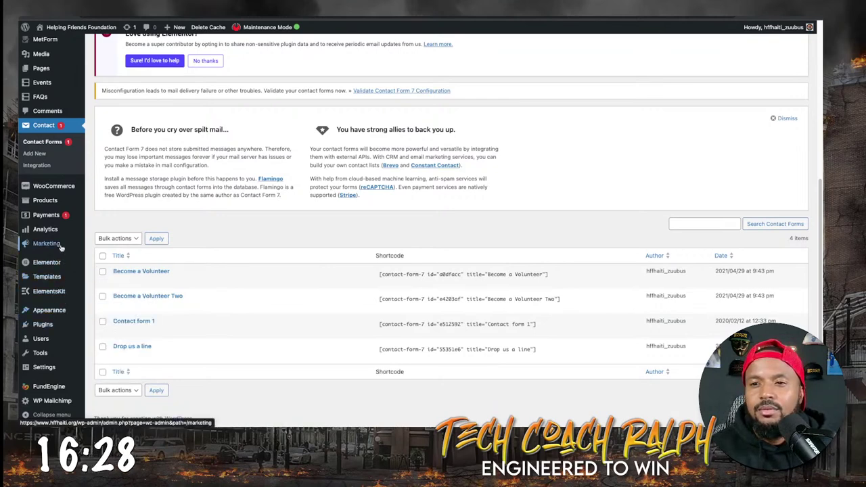
mouse_move(63, 263)
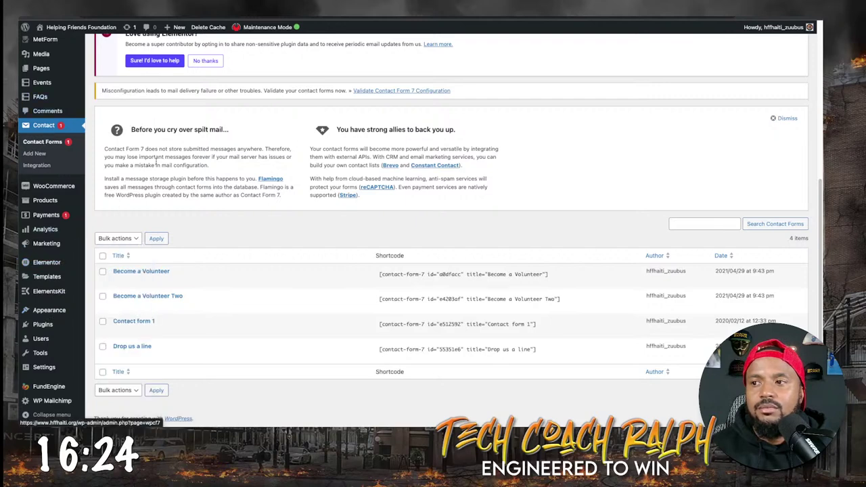
scroll(245, 203, up, 3)
scroll(203, 203, up, 3)
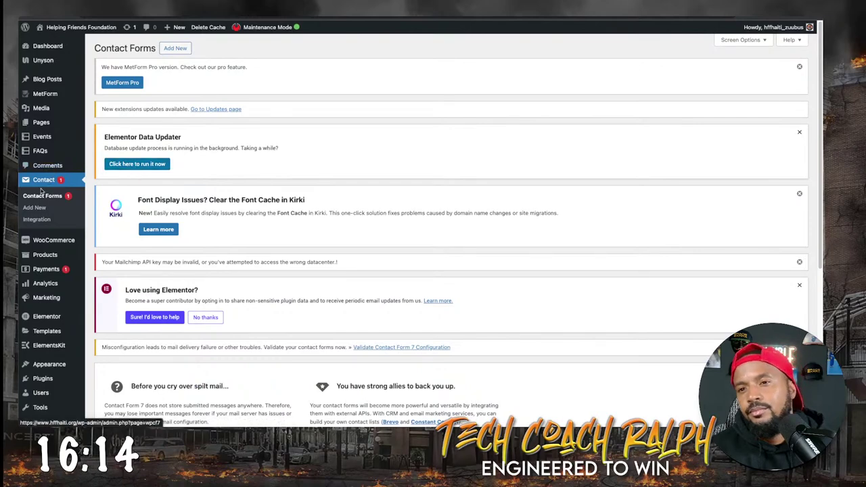
scroll(232, 255, down, 5)
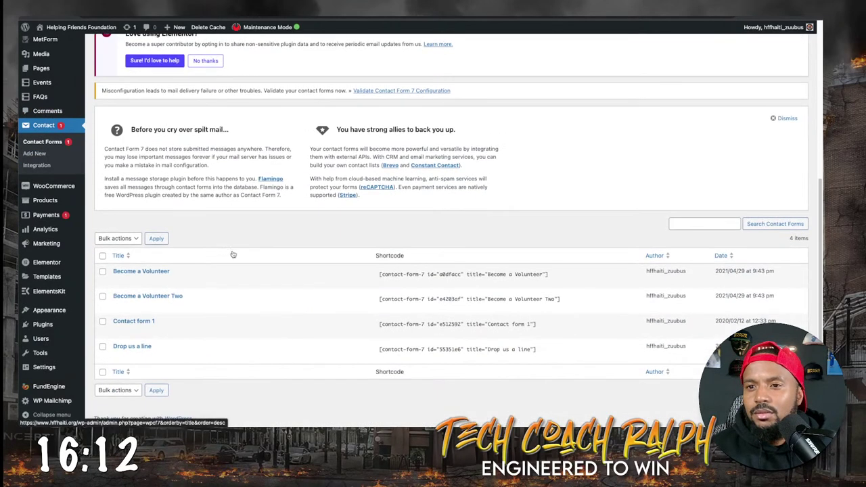
scroll(233, 254, up, 5)
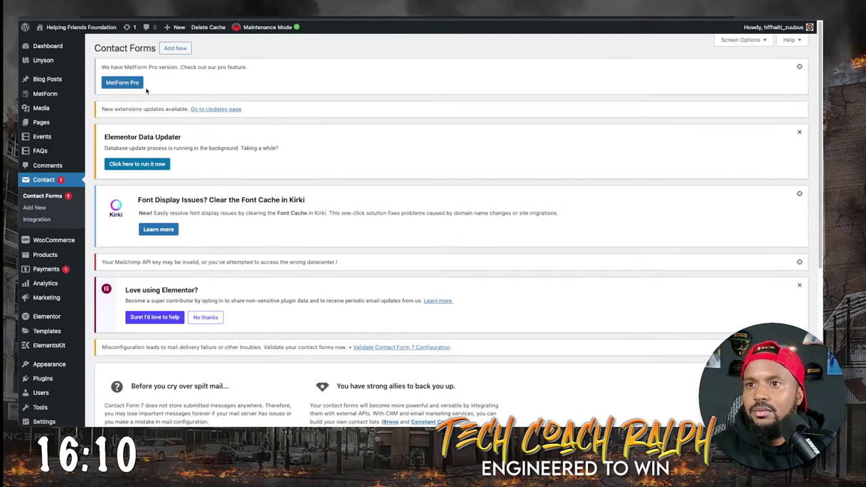
click(801, 67)
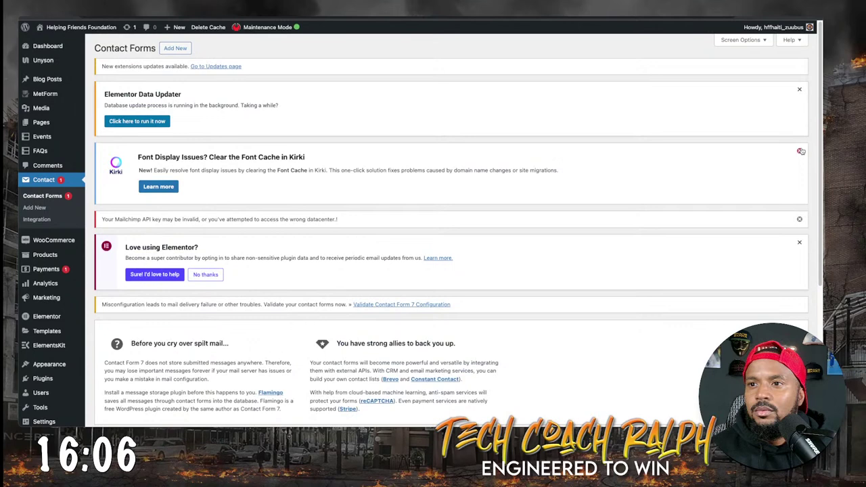
click(800, 152)
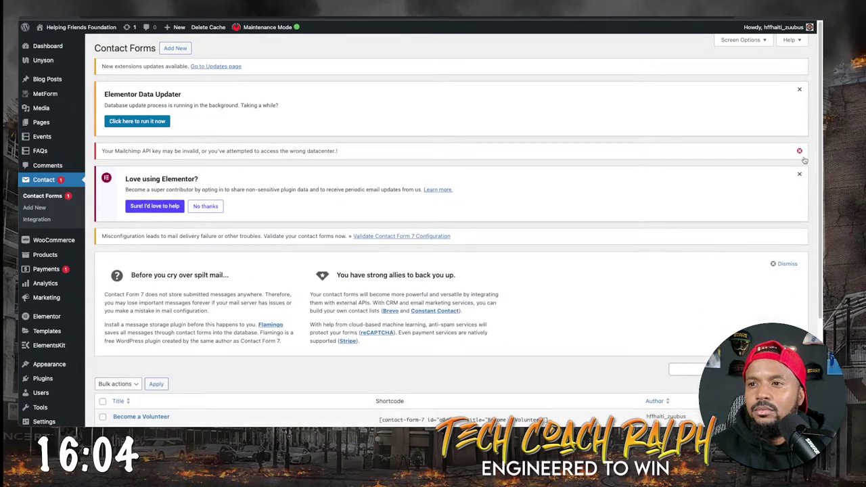
click(798, 151)
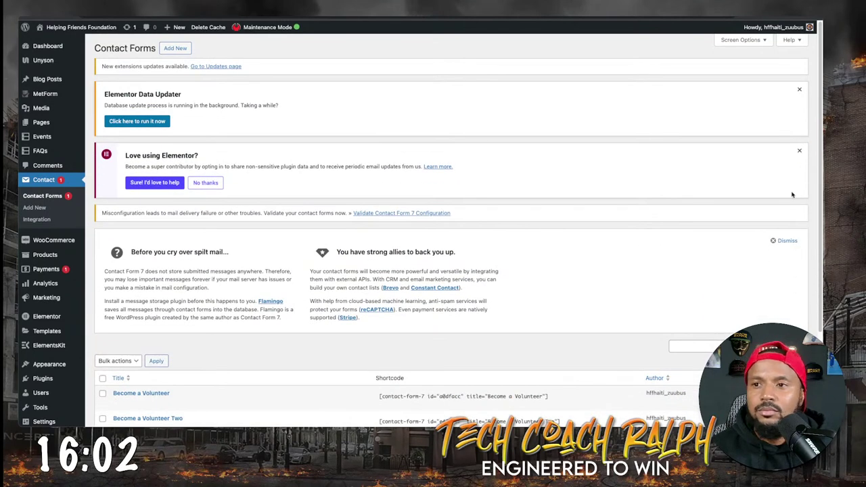
Go to the Updates page to get the pending extension updates.
scroll(796, 188, down, 4)
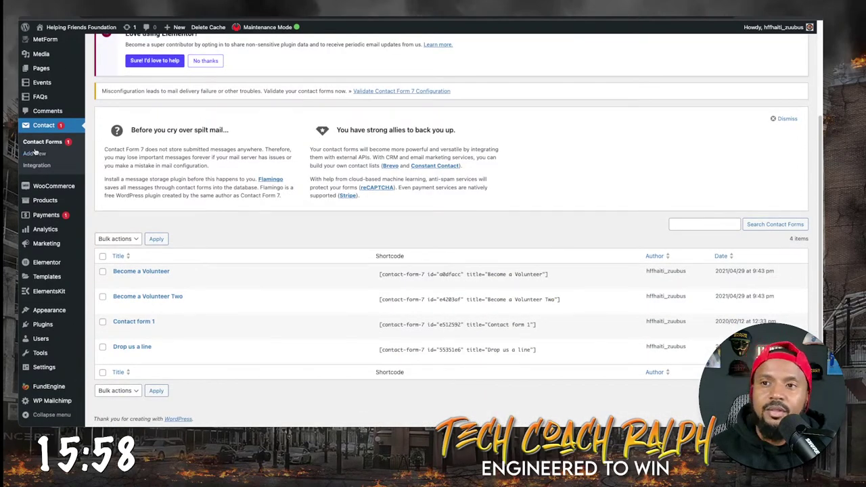
scroll(41, 156, up, 2)
mouse_move(42, 156)
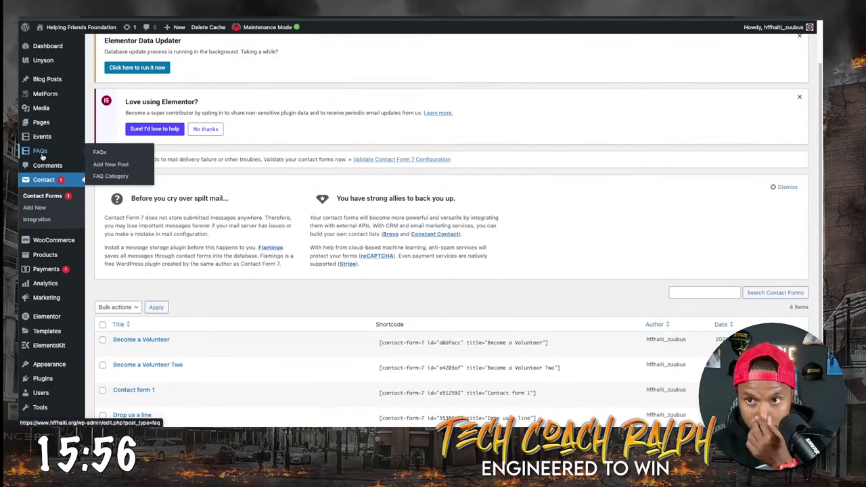
scroll(42, 157, up, 2)
mouse_move(71, 91)
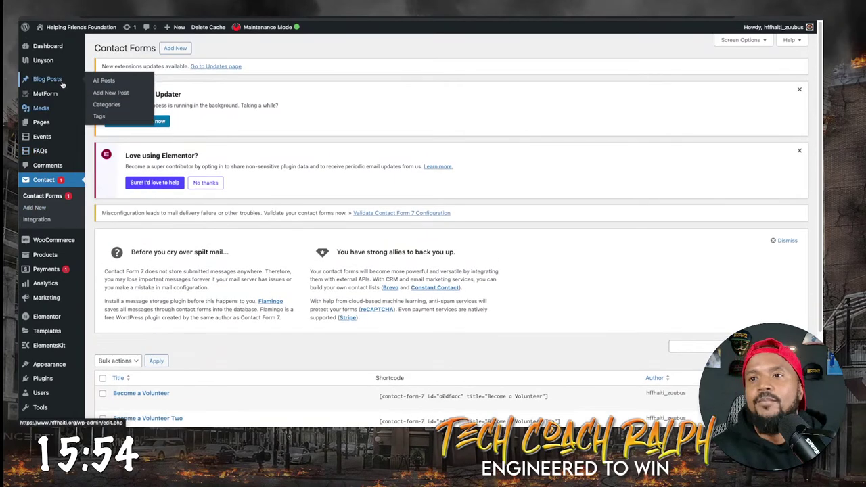
click(230, 67)
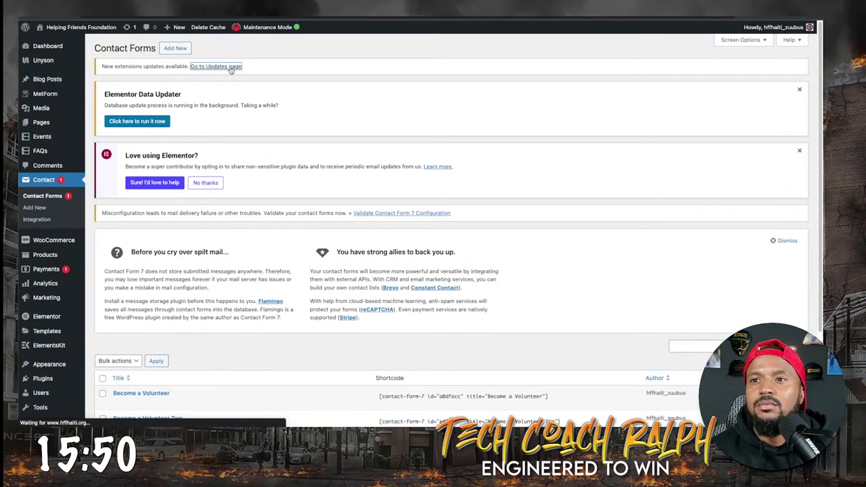
Update the Backup & Demo Content extension to 6.4.1 and return to the Updates overview.
scroll(169, 163, down, 3)
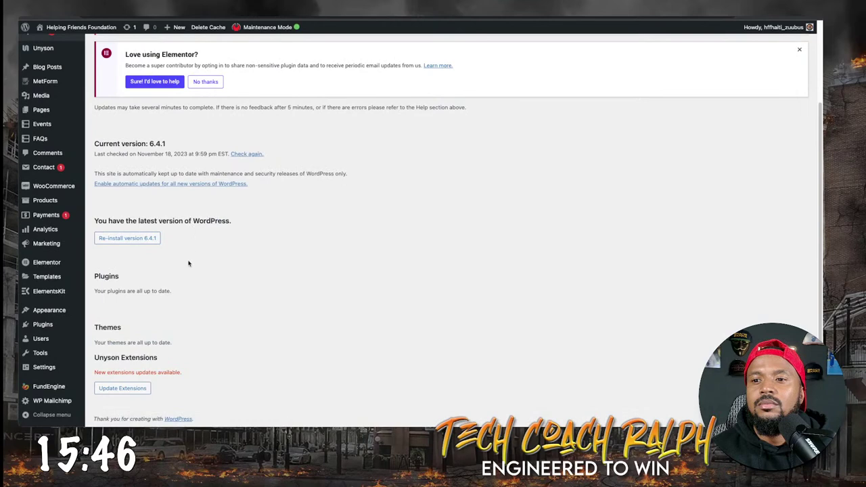
click(135, 388)
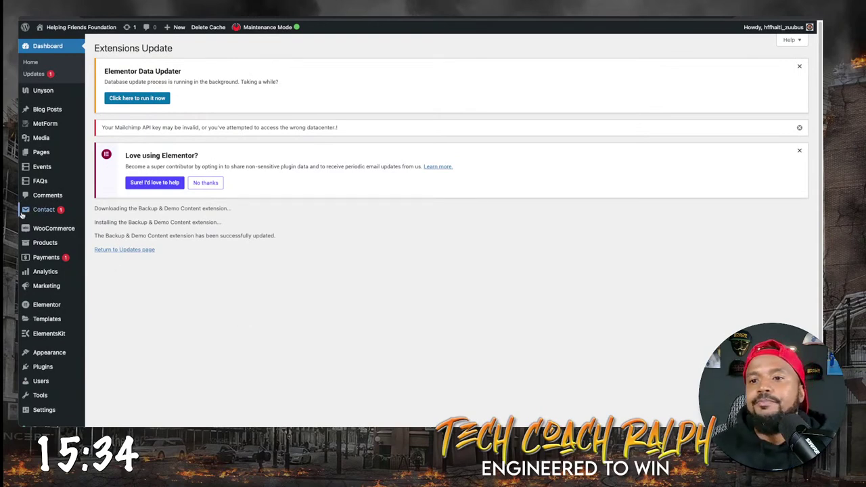
mouse_move(56, 212)
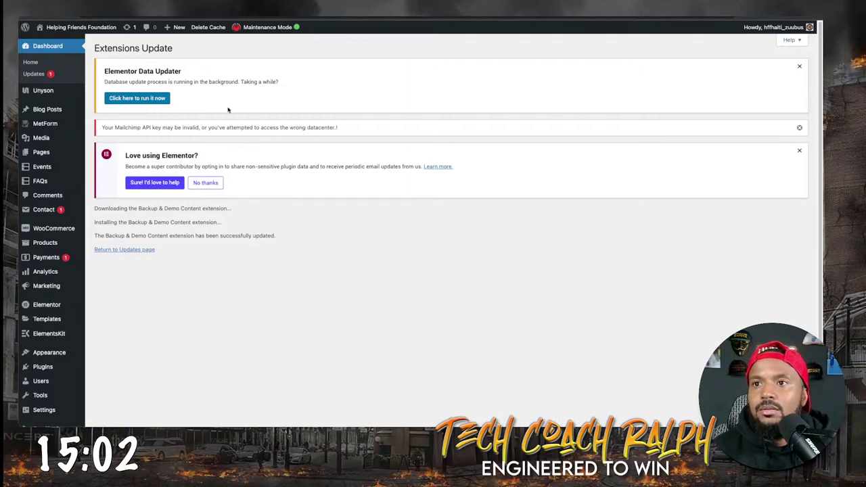
click(129, 251)
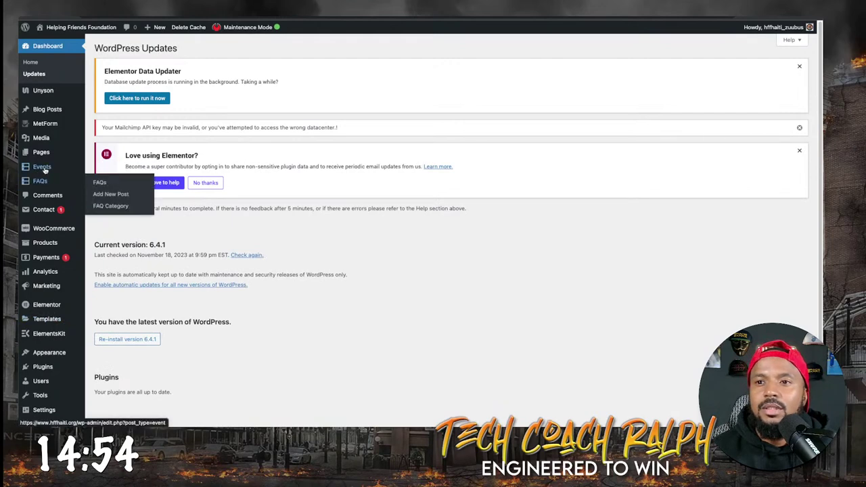
mouse_move(49, 146)
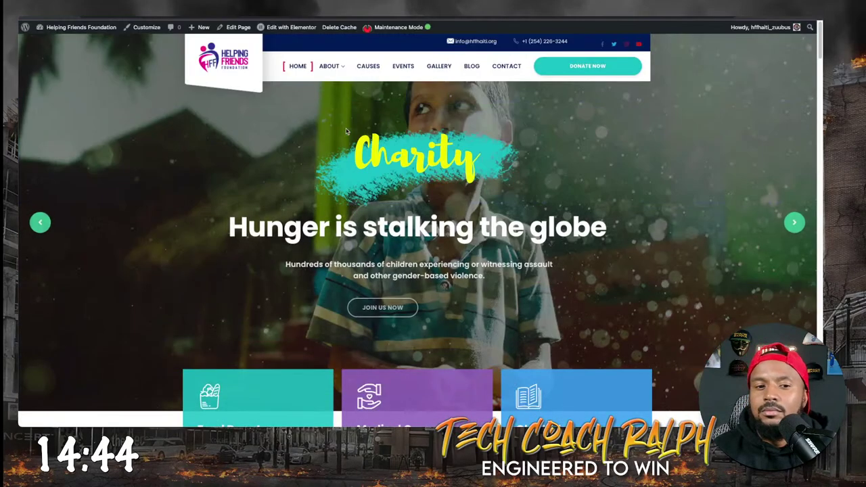
Browse the Helping Friends Foundation homepage and advance the hero slider two slides.
scroll(376, 243, down, 3)
scroll(375, 253, down, 9)
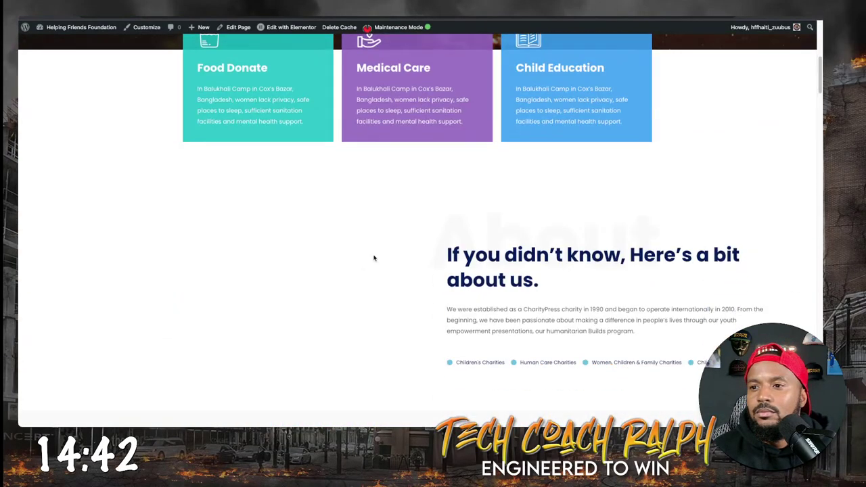
scroll(374, 259, down, 5)
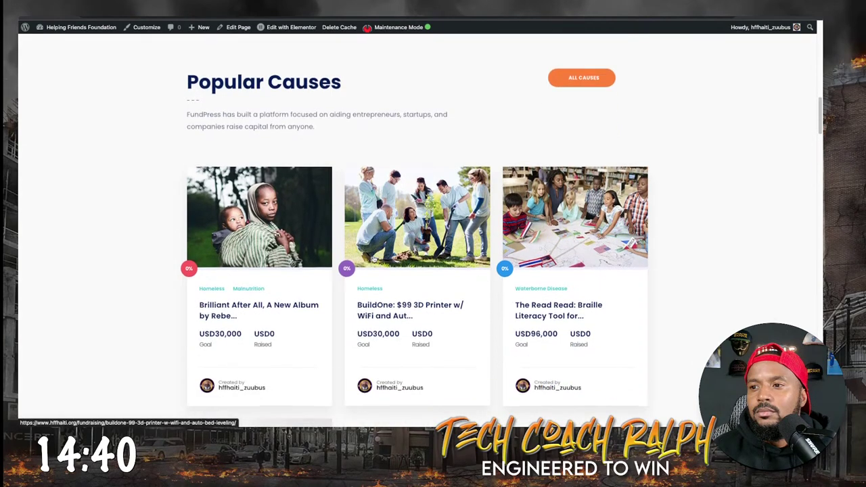
scroll(373, 256, up, 3)
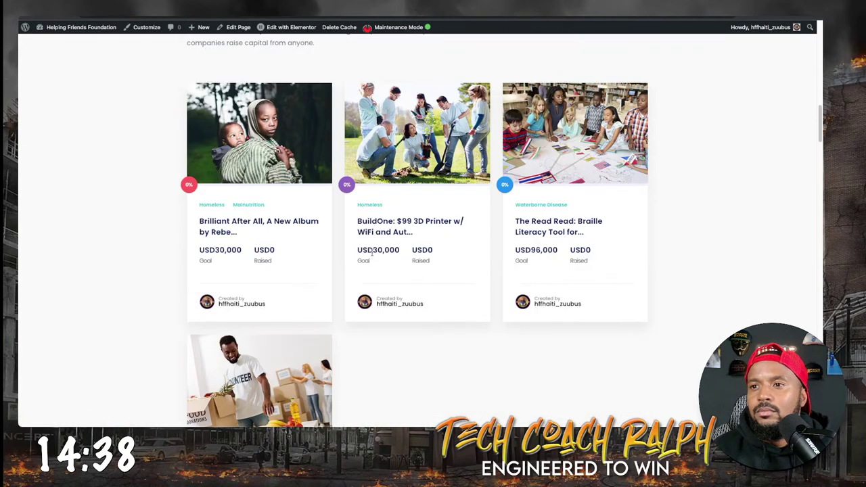
scroll(371, 252, up, 10)
scroll(372, 251, up, 3)
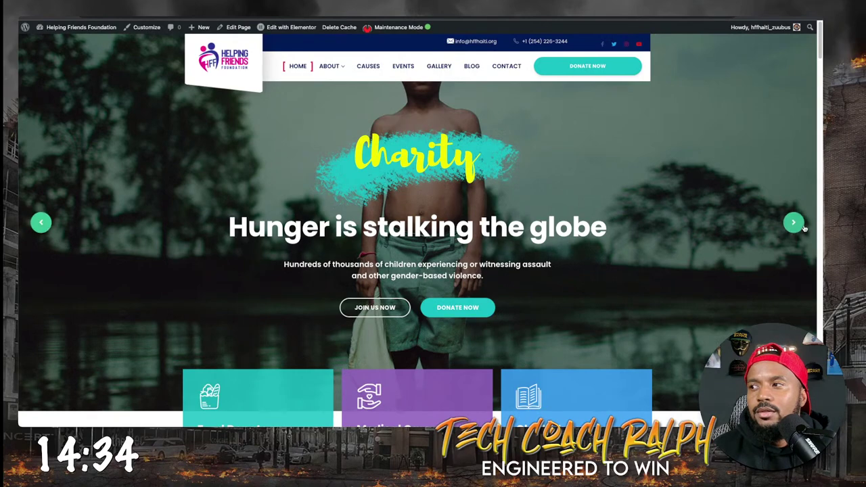
click(793, 223)
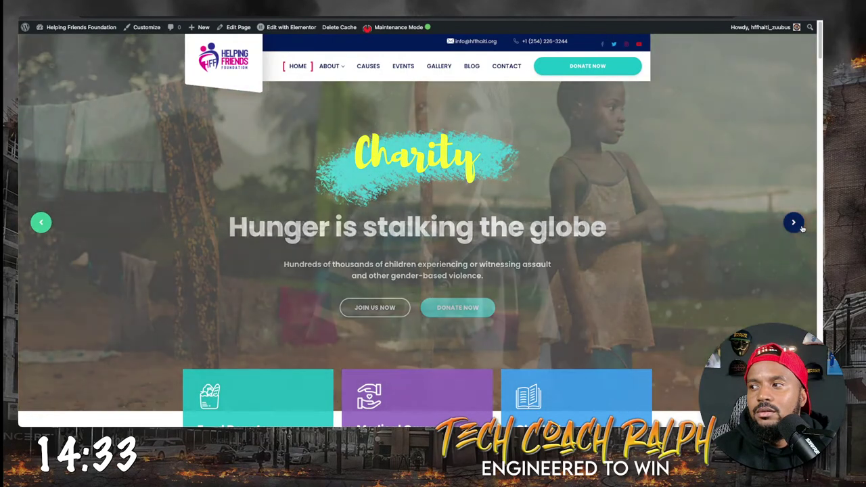
click(793, 223)
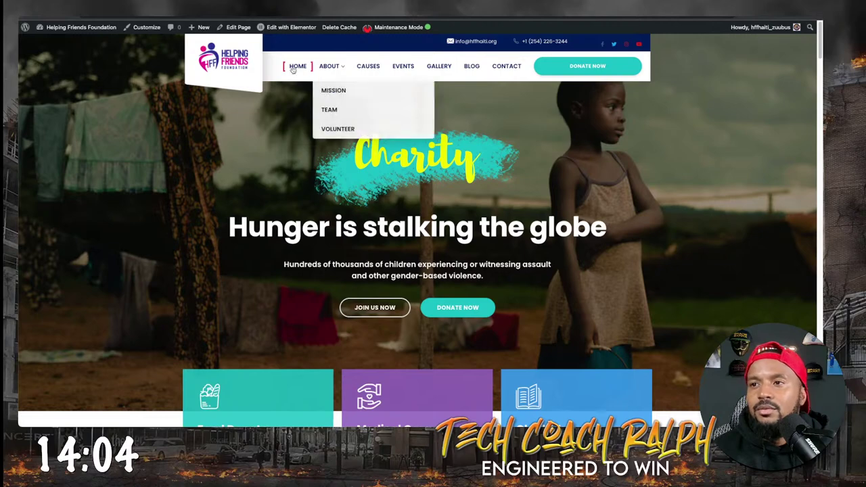
Open the About page and scroll down to the From the Journal section.
click(330, 66)
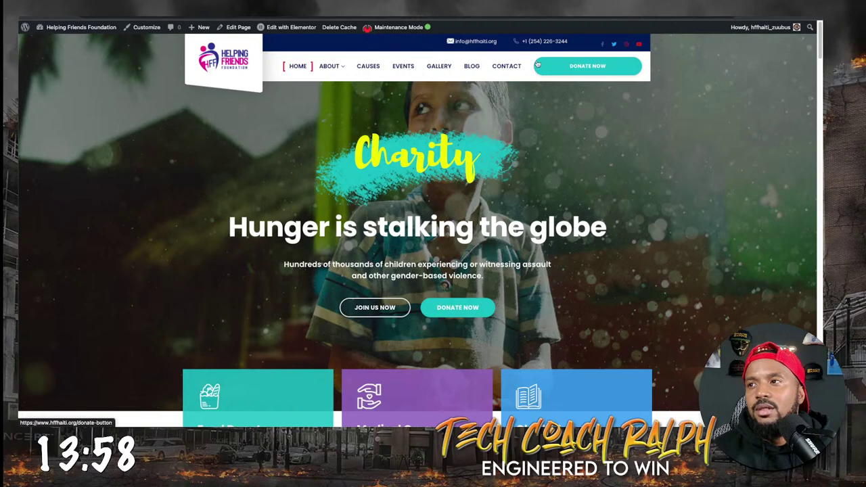
scroll(607, 272, down, 2)
scroll(607, 271, down, 8)
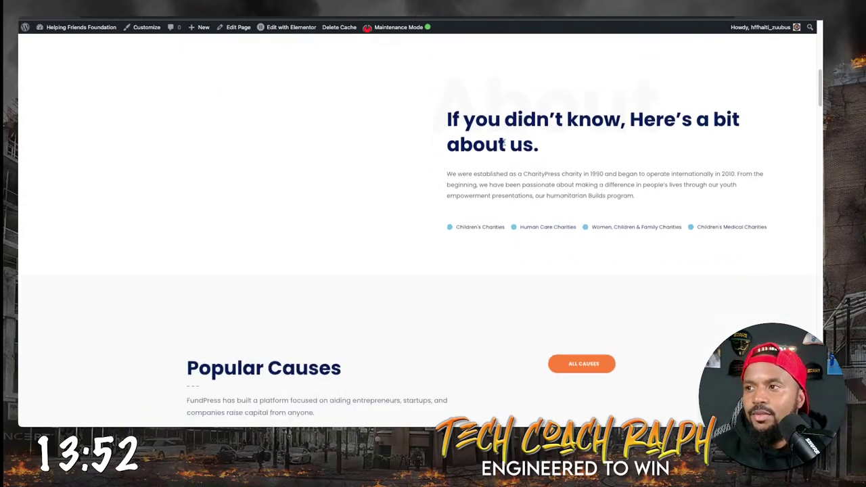
scroll(610, 266, down, 10)
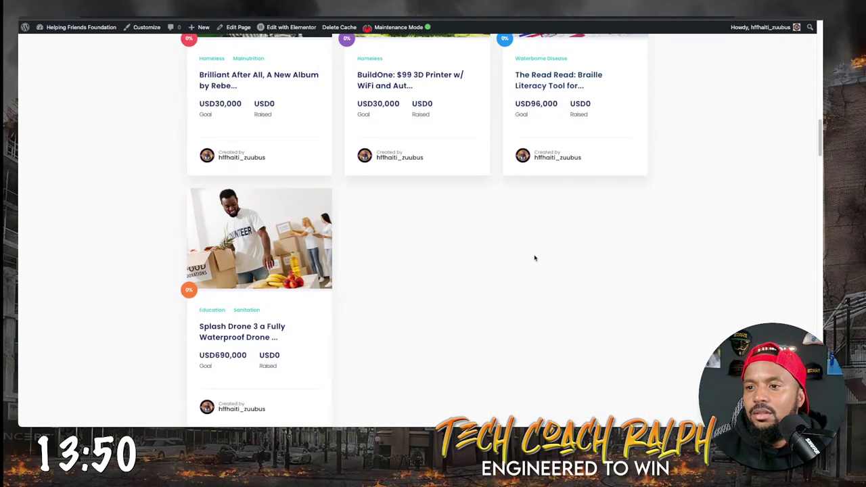
scroll(409, 255, down, 3)
scroll(409, 258, down, 6)
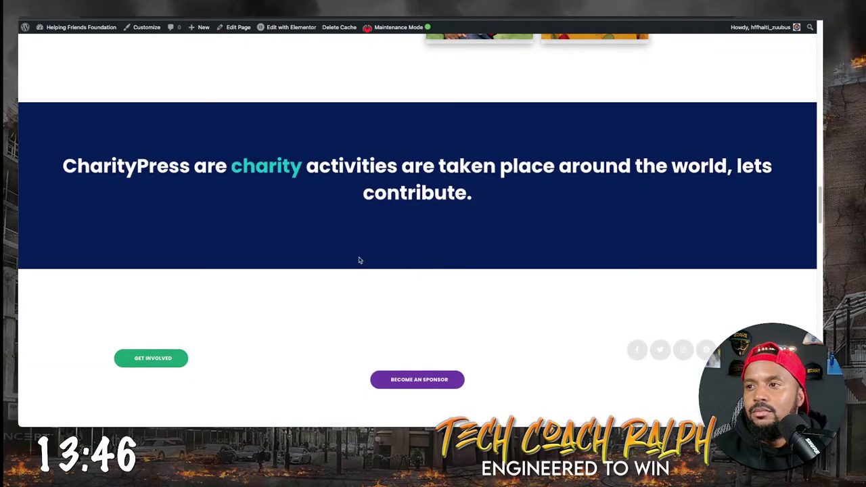
scroll(352, 259, down, 6)
scroll(351, 271, down, 16)
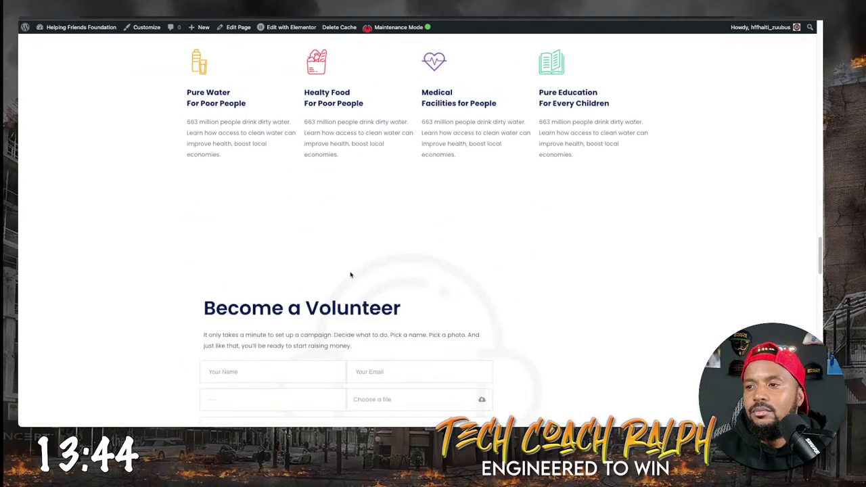
scroll(347, 288, down, 11)
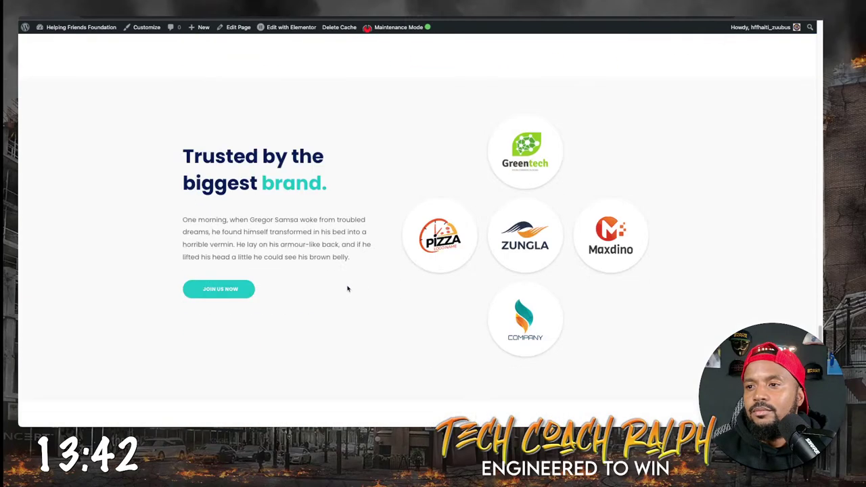
scroll(347, 289, up, 5)
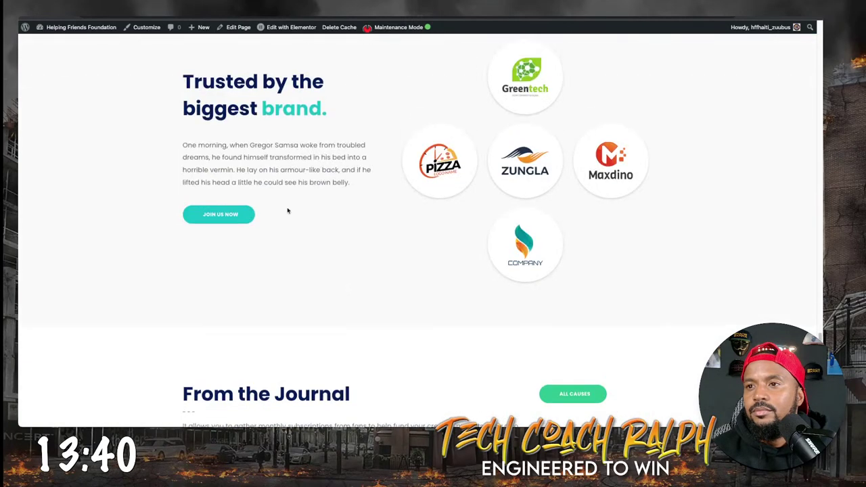
drag(219, 80, 545, 255)
scroll(545, 255, up, 7)
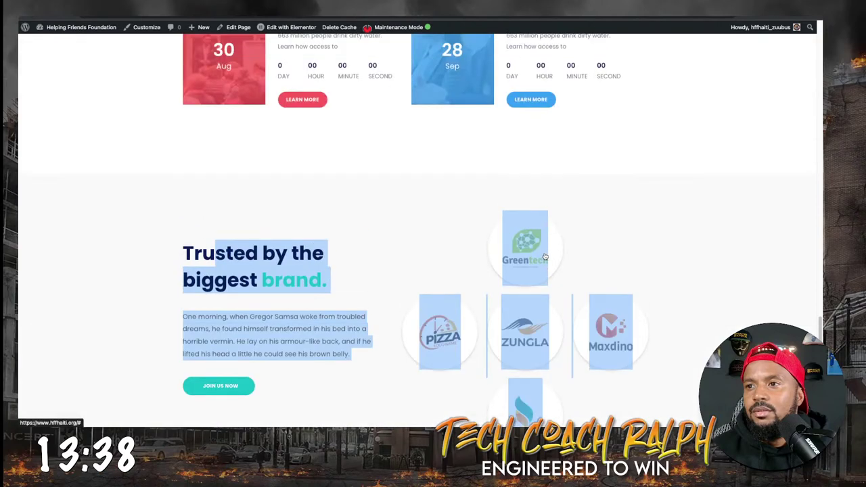
scroll(541, 271, down, 12)
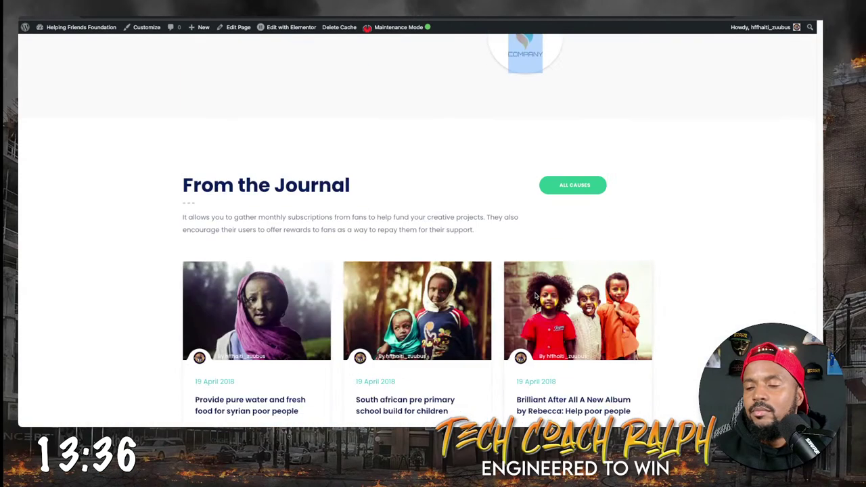
scroll(538, 287, down, 2)
scroll(550, 209, up, 4)
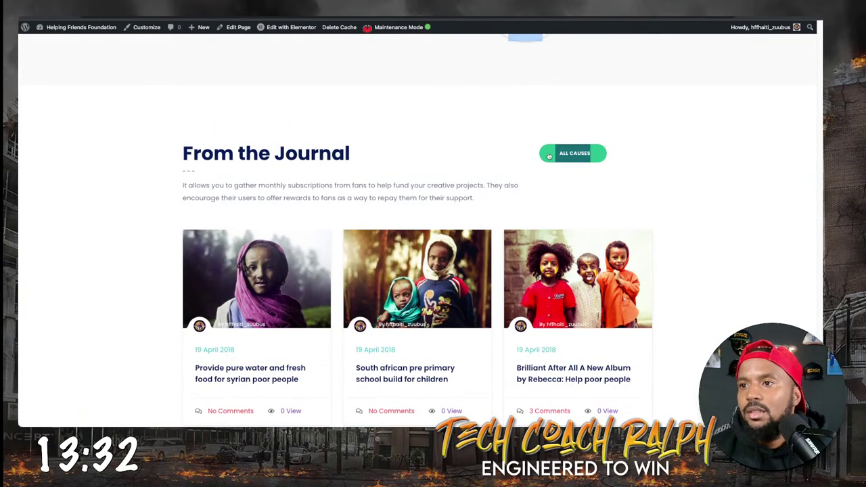
scroll(262, 305, down, 2)
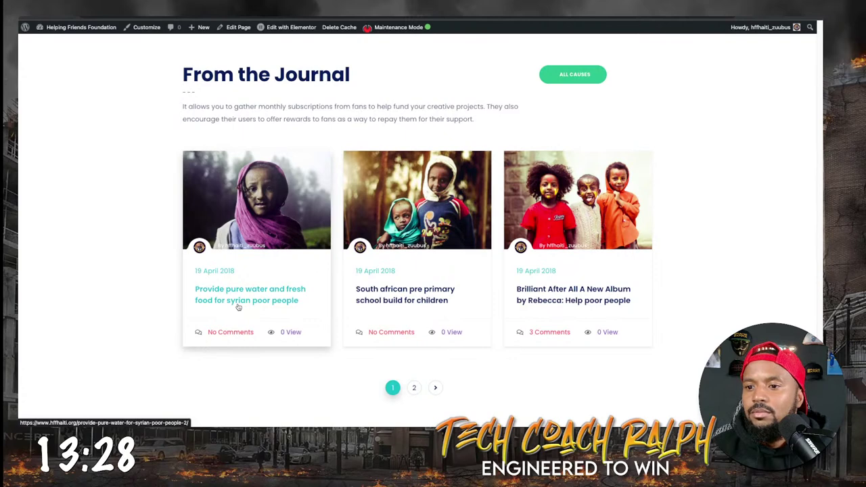
scroll(382, 298, down, 4)
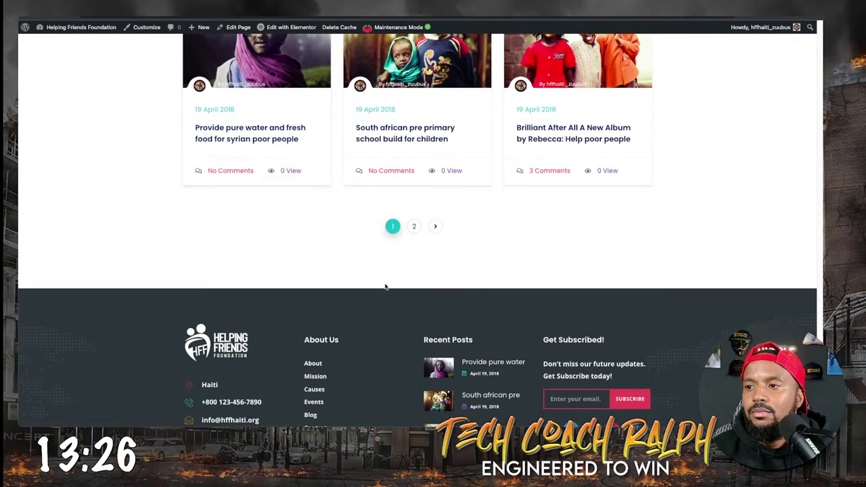
Open the journal post 'Provide pure water and fresh food for syrian poor people'.
click(228, 131)
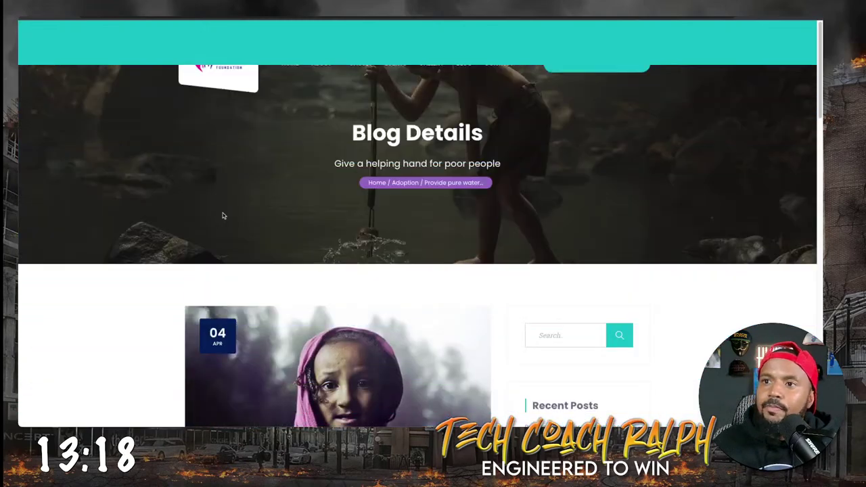
scroll(410, 157, down, 8)
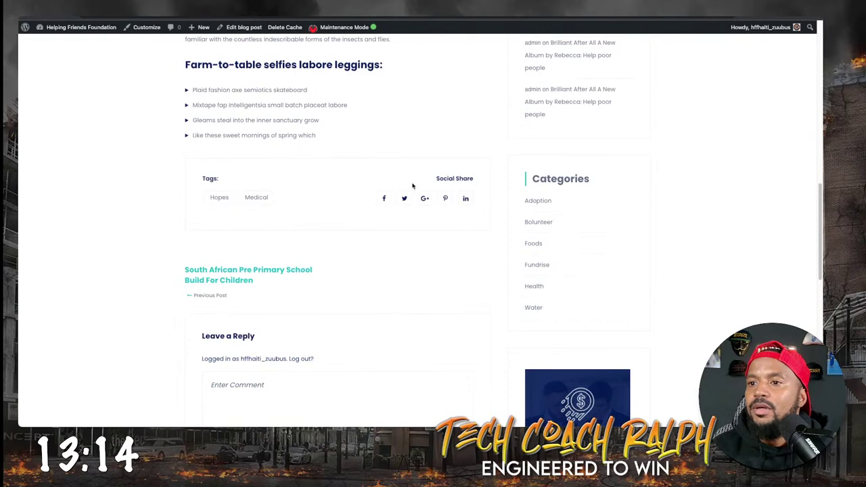
scroll(410, 184, up, 5)
scroll(412, 180, up, 4)
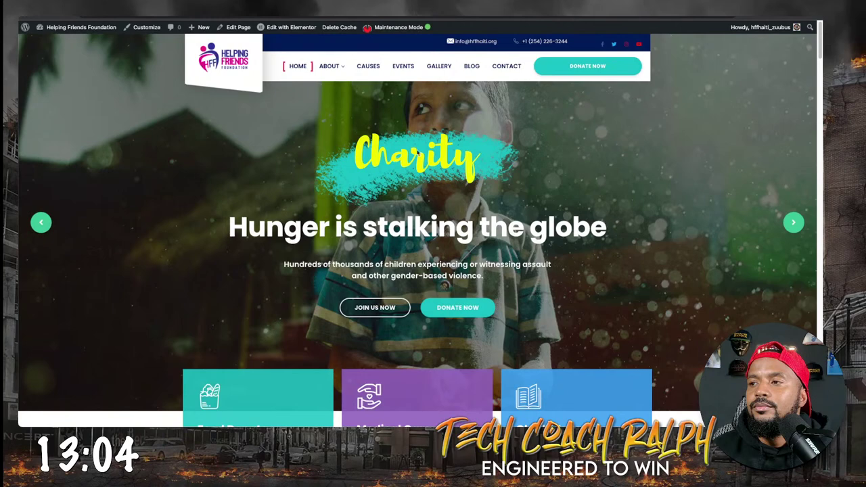
Open the Donate page and try the 20 and 10 donation amounts.
click(622, 72)
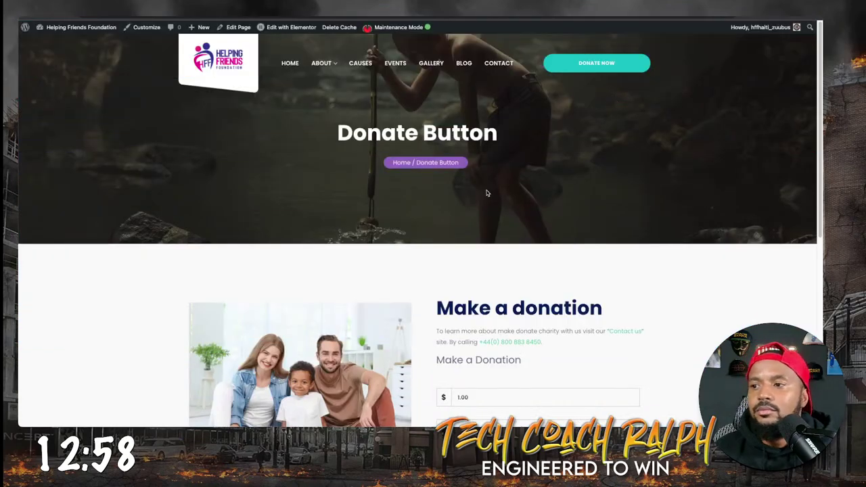
scroll(474, 250, down, 3)
click(473, 279)
click(459, 270)
click(452, 287)
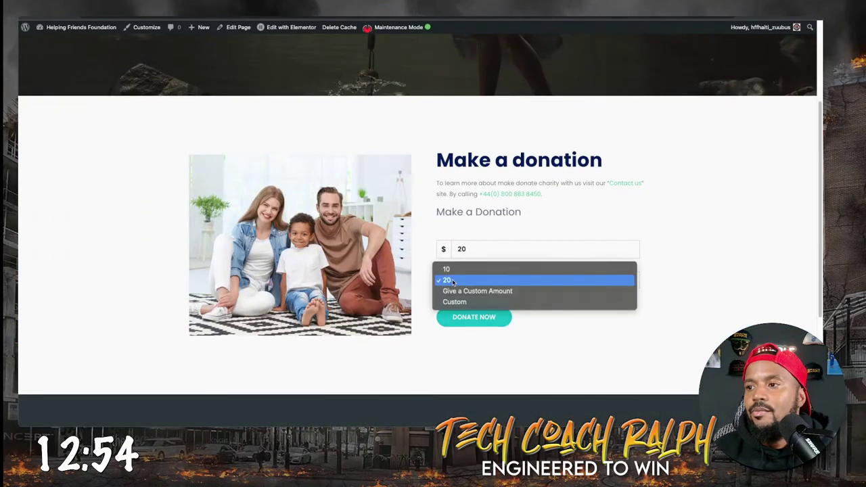
click(471, 267)
Set the donation amount to Give a Custom Amount and submit the form.
click(453, 285)
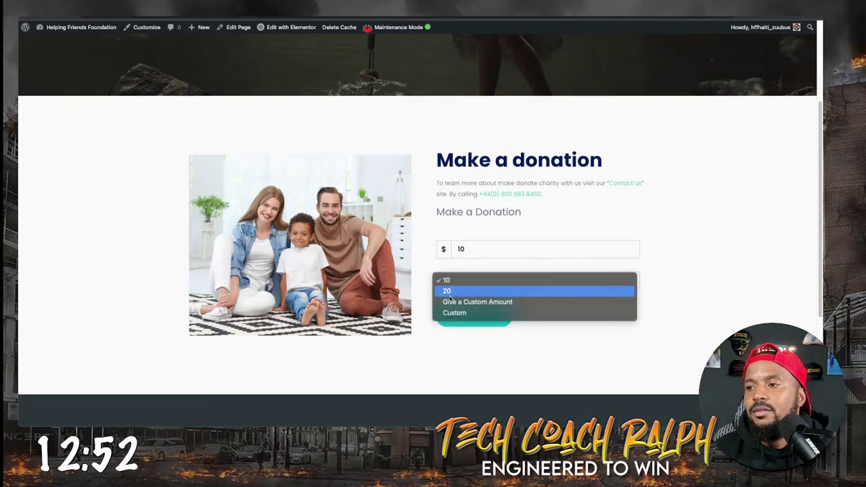
click(451, 312)
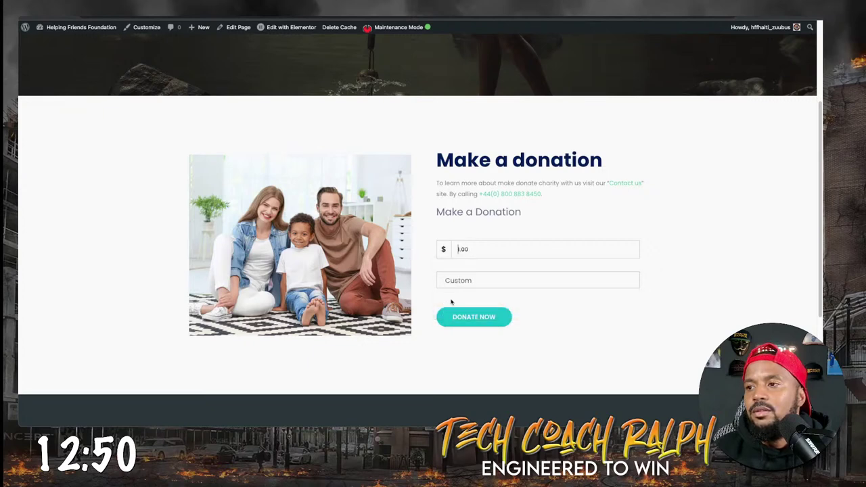
click(460, 281)
click(457, 270)
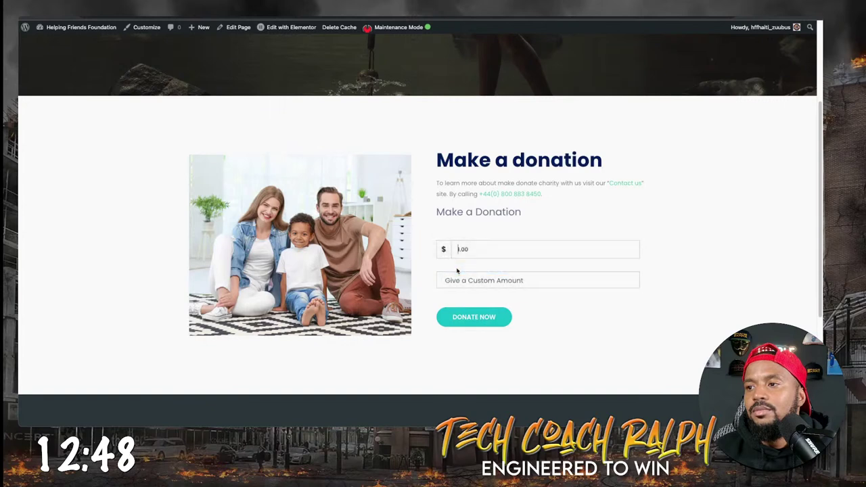
click(470, 279)
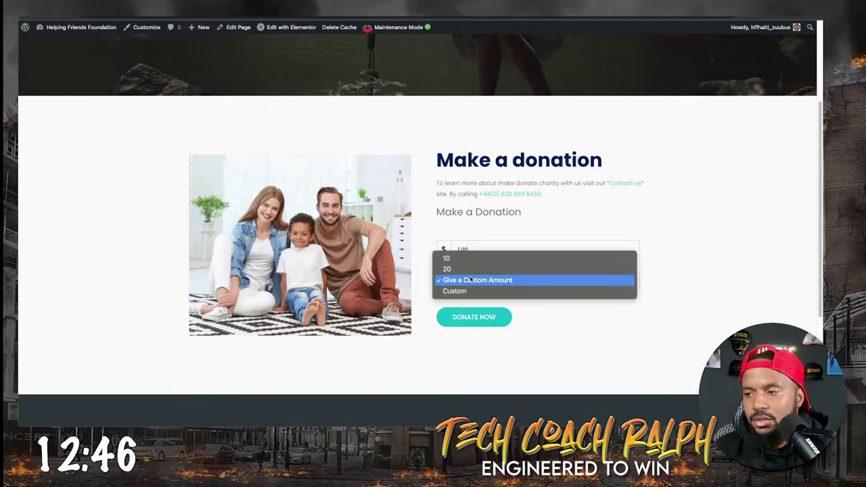
click(632, 311)
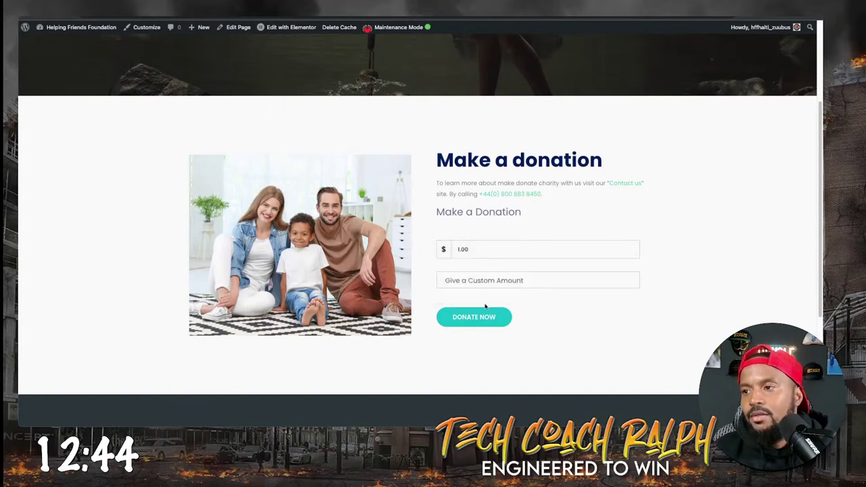
click(484, 316)
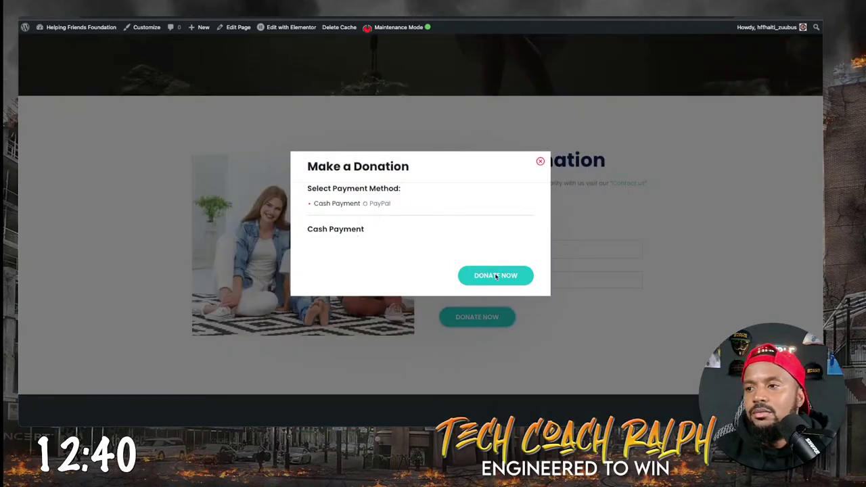
click(365, 204)
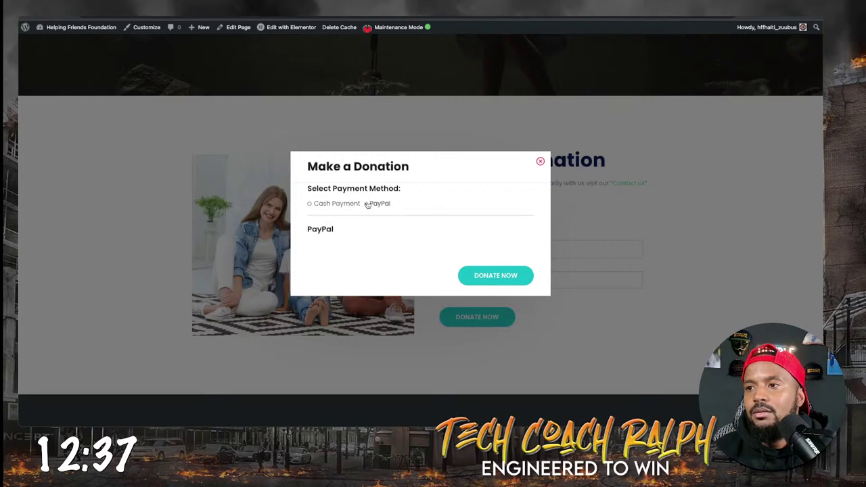
click(473, 274)
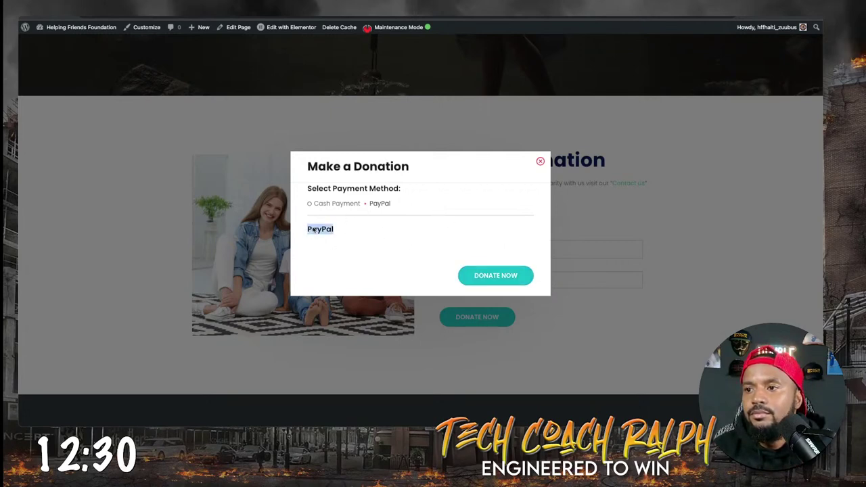
click(504, 273)
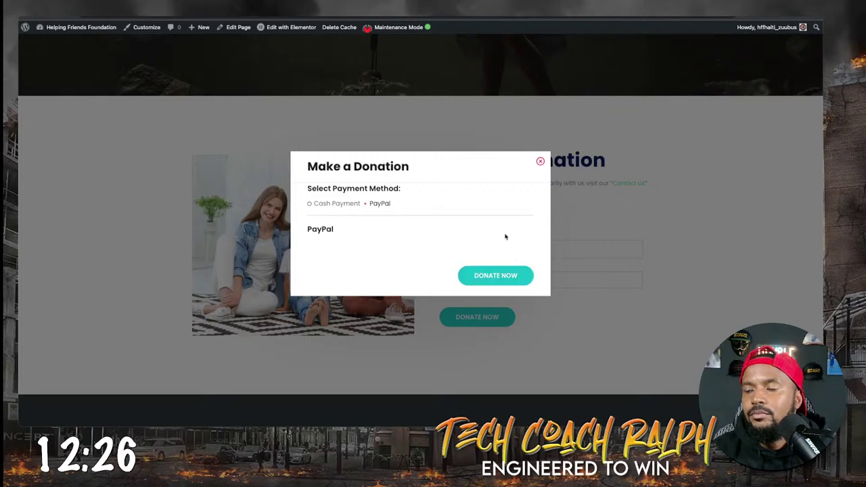
click(540, 162)
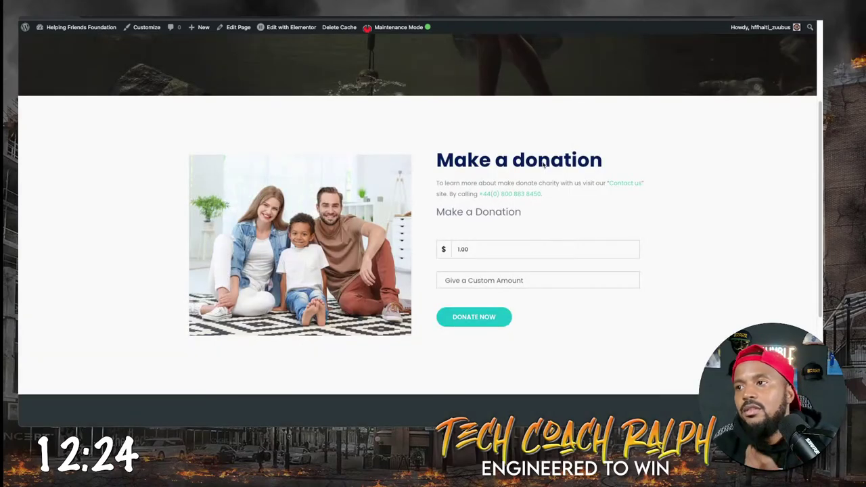
triple_click(624, 183)
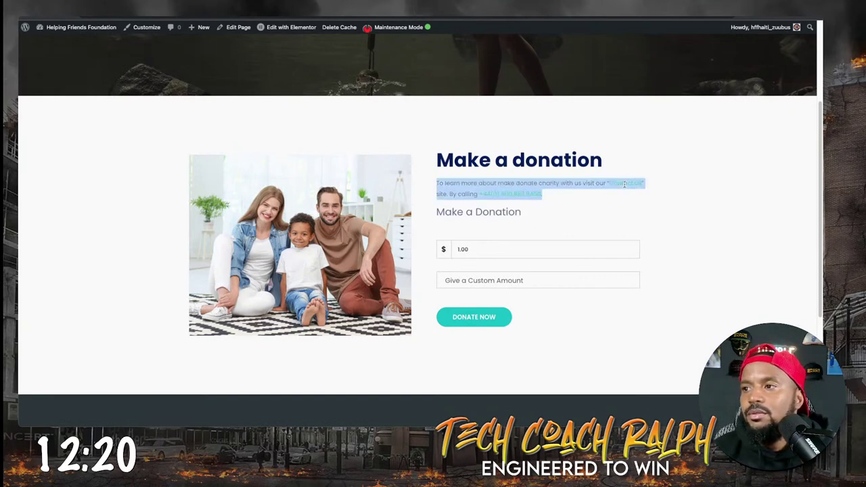
click(521, 198)
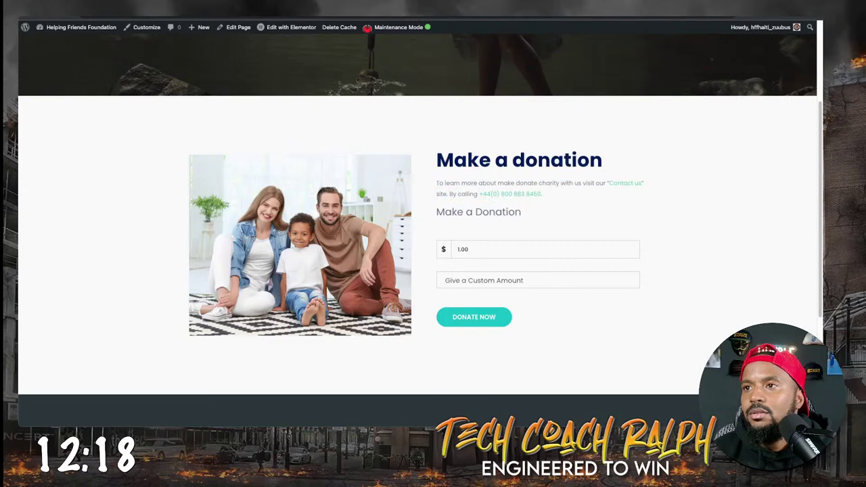
scroll(415, 215, up, 2)
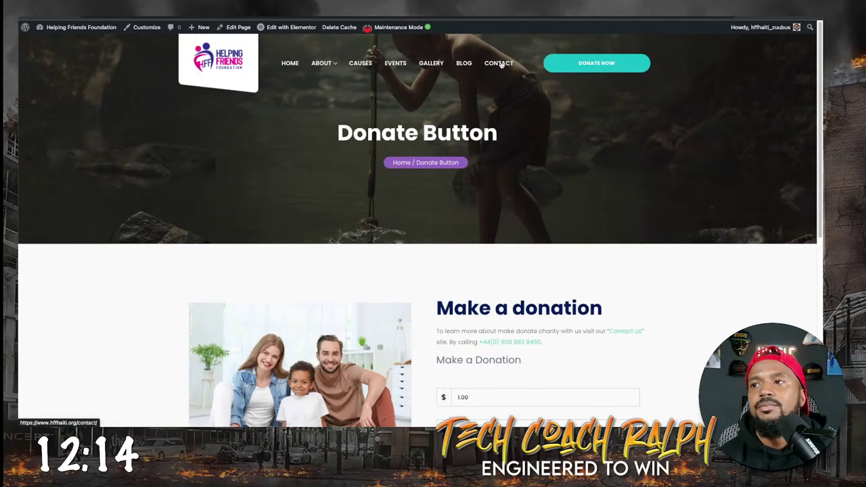
Open the Contact Us page and review its form, London map and three contact cards.
click(501, 65)
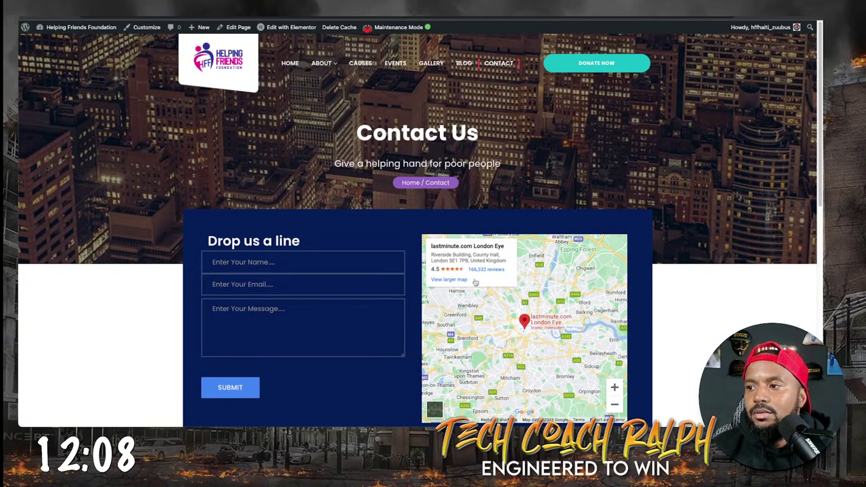
scroll(268, 345, down, 8)
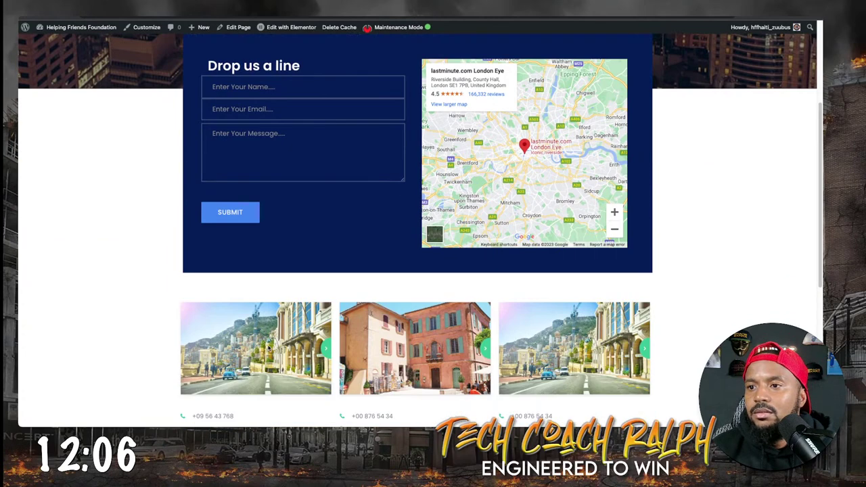
scroll(269, 350, up, 3)
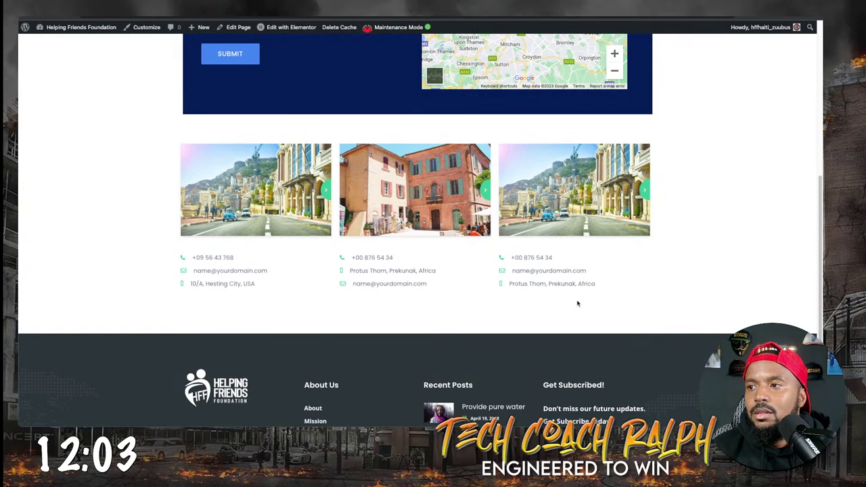
drag(633, 277, 189, 176)
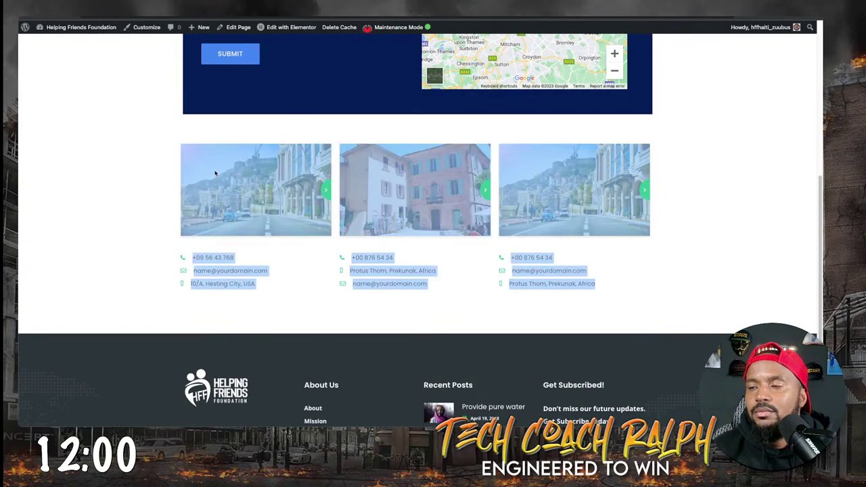
scroll(209, 189, up, 3)
scroll(209, 187, up, 3)
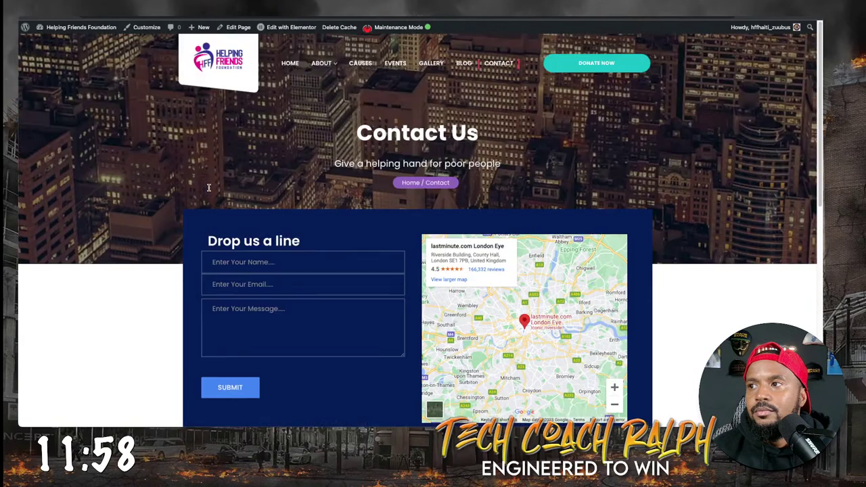
scroll(217, 294, down, 2)
scroll(217, 294, up, 2)
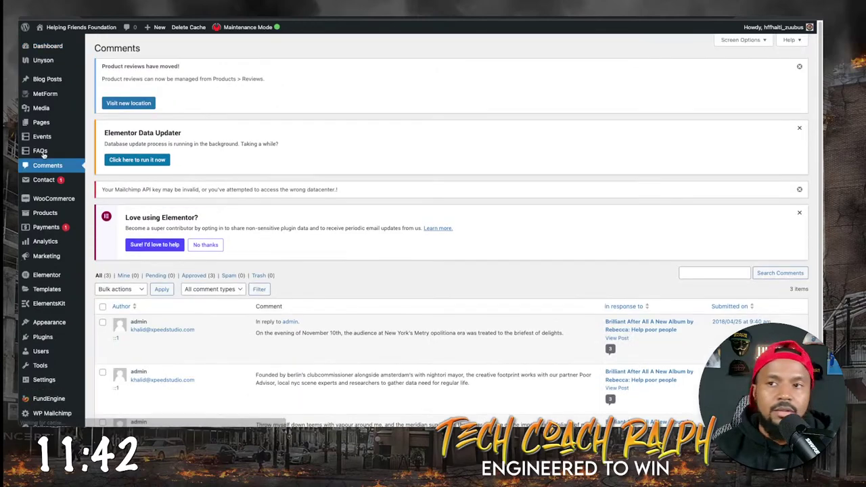
Open the Contact page for editing from Pages > All Pages.
mouse_move(42, 123)
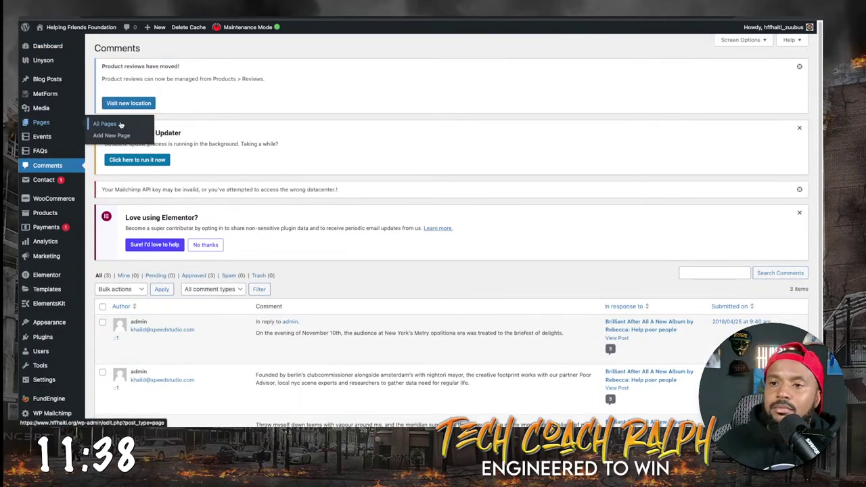
click(105, 124)
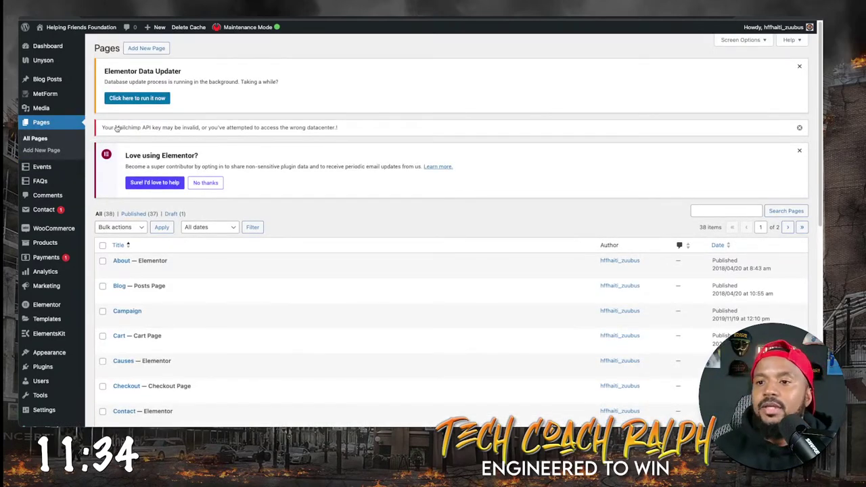
scroll(124, 363, down, 1)
scroll(124, 363, down, 1)
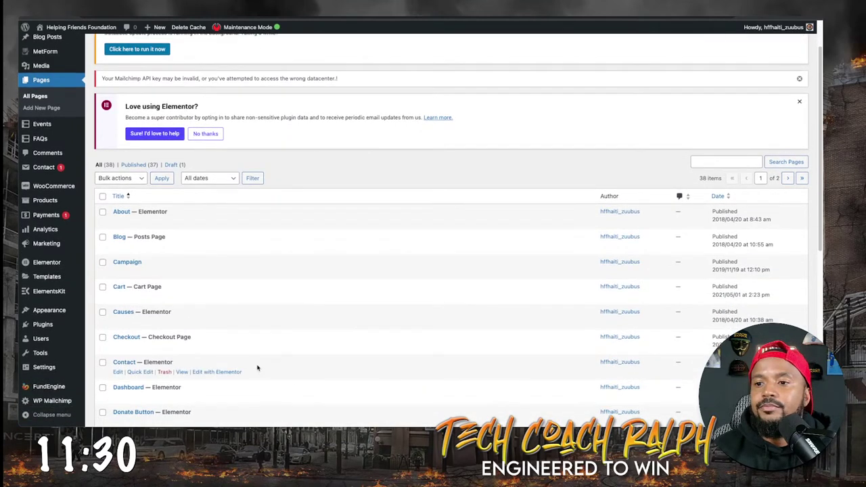
click(118, 372)
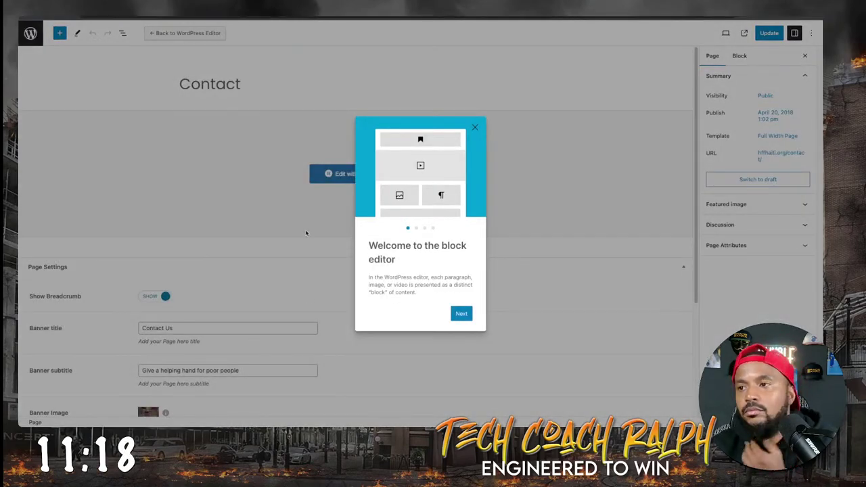
Dismiss the welcome guide, switch to the classic editor, and launch Elementor on Contact.
click(475, 128)
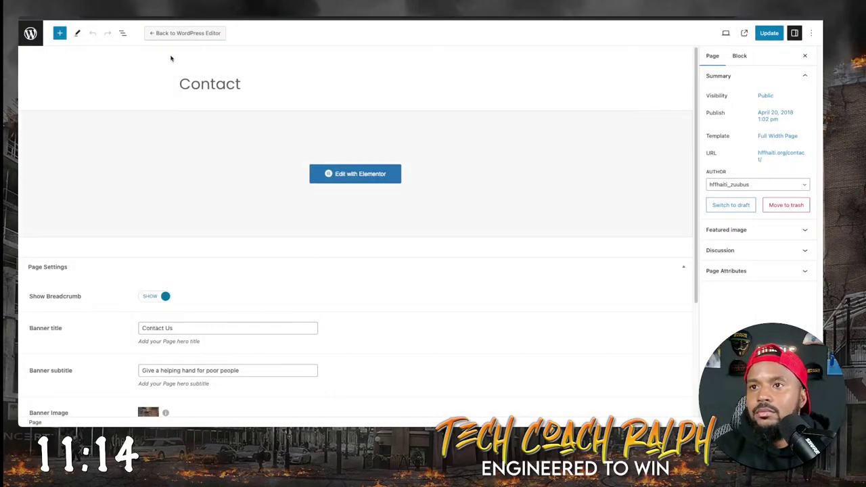
click(172, 34)
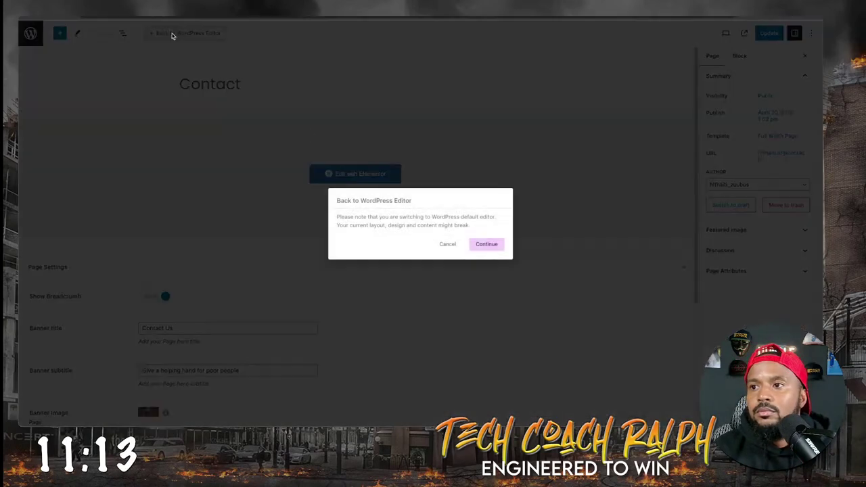
click(483, 244)
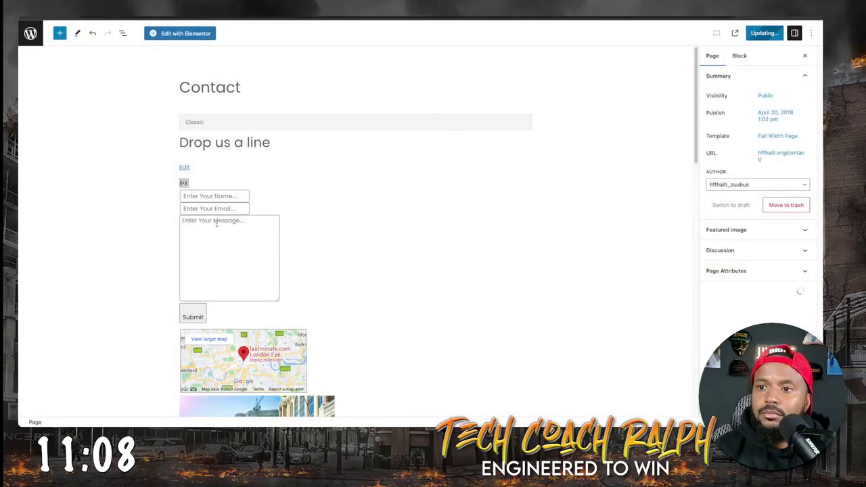
click(179, 33)
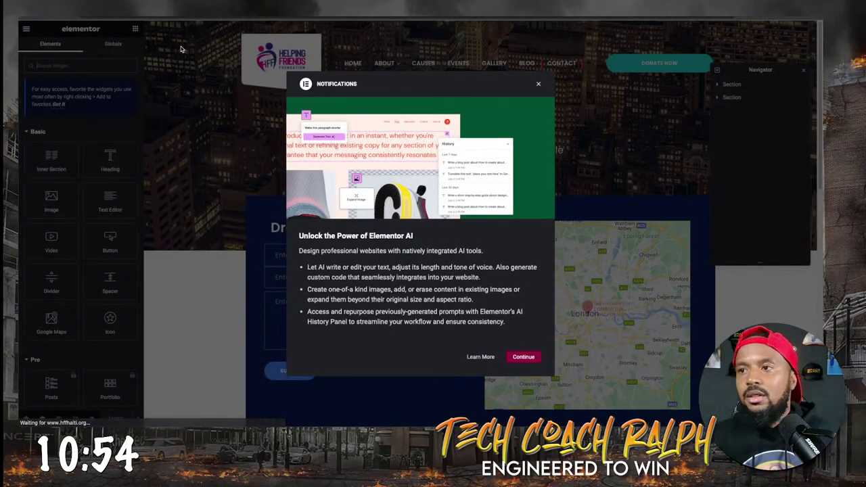
Dismiss the Elementor AI notice and expand the first section's structure in the Navigator.
click(536, 84)
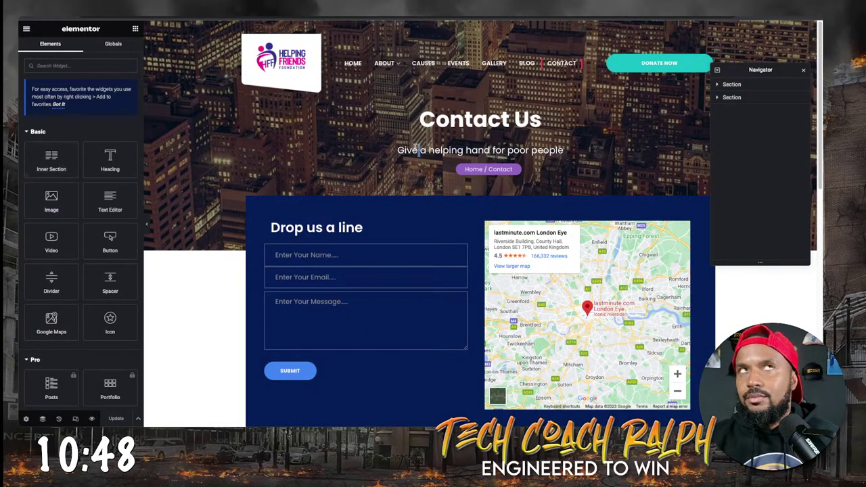
click(718, 84)
click(716, 84)
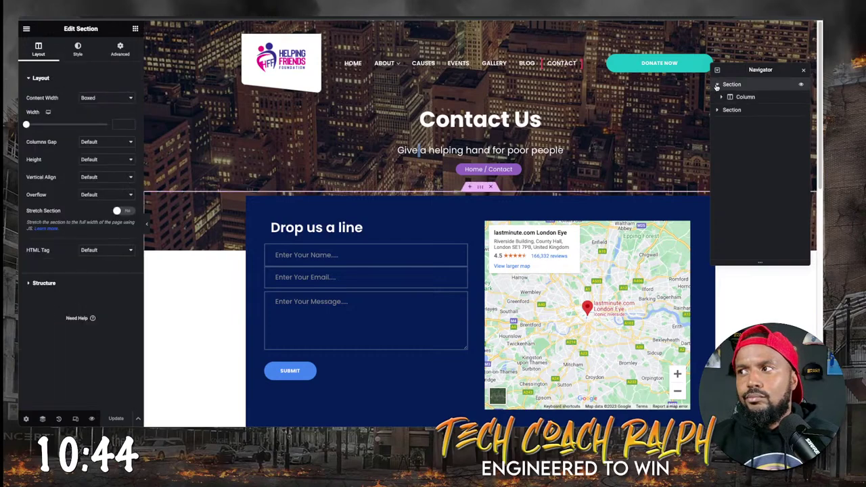
click(723, 97)
click(723, 97)
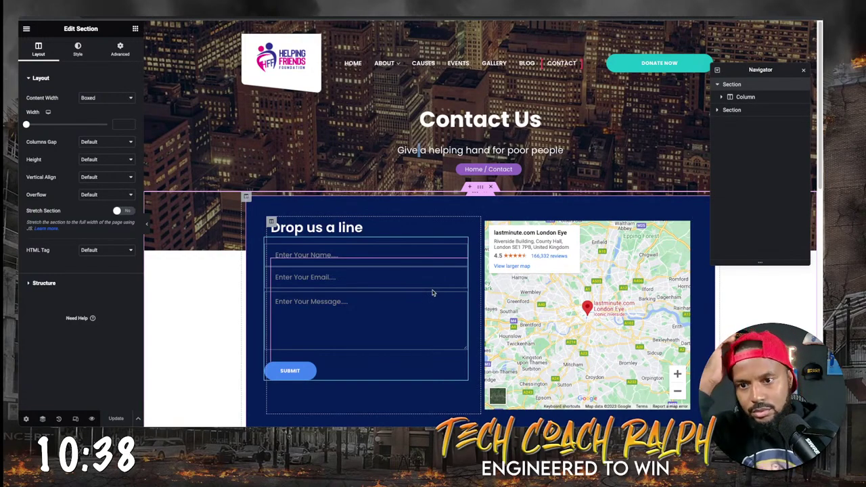
scroll(397, 298, down, 5)
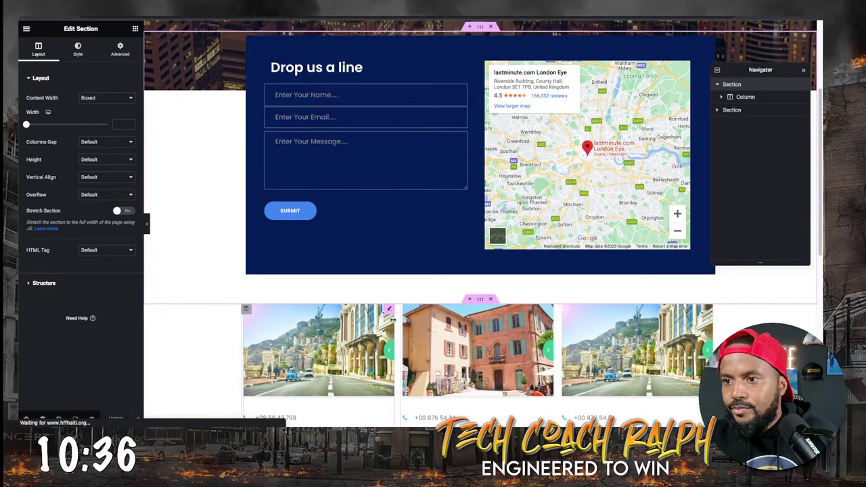
Hide the third Charitious Contact Info card and its column in the Navigator.
click(330, 218)
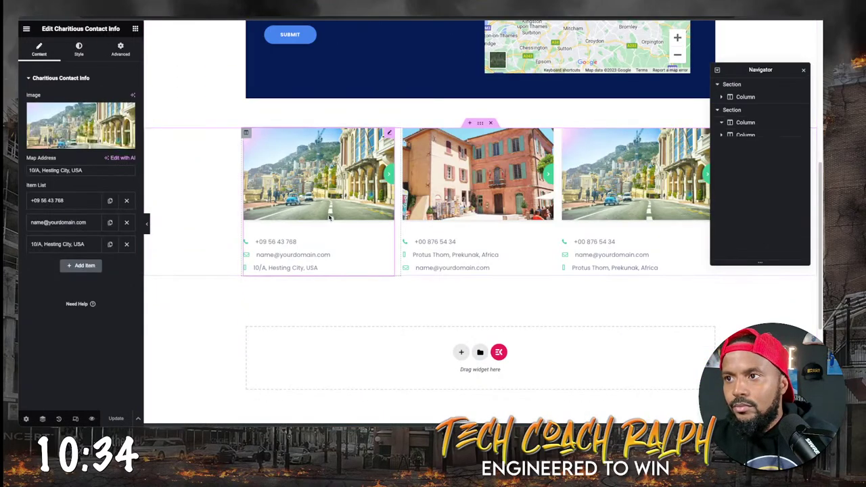
click(642, 247)
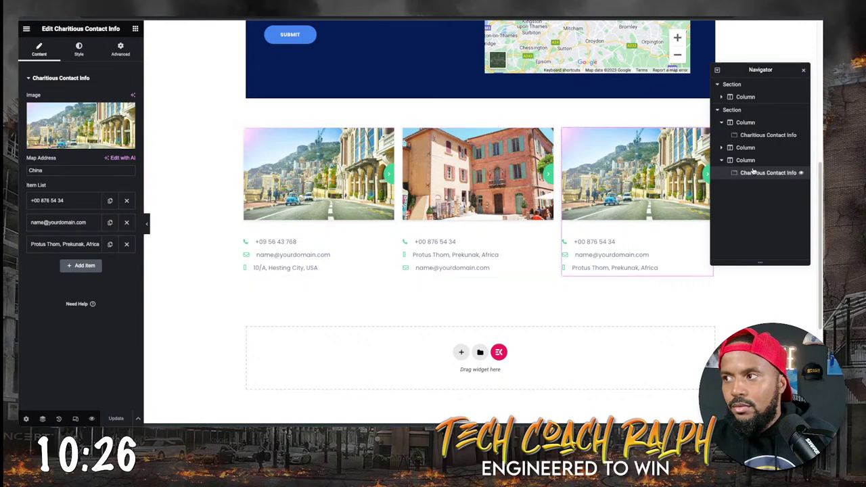
click(802, 174)
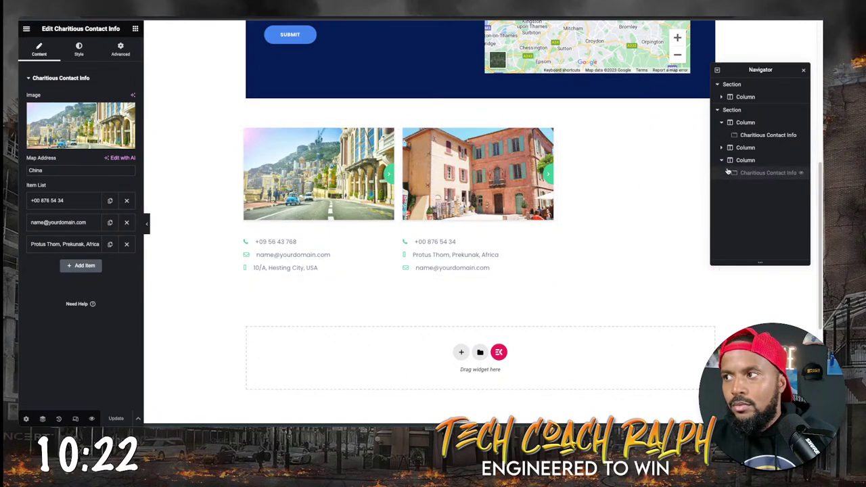
click(747, 160)
click(801, 160)
Delete the hidden third column from the contact-cards section.
click(744, 147)
click(731, 110)
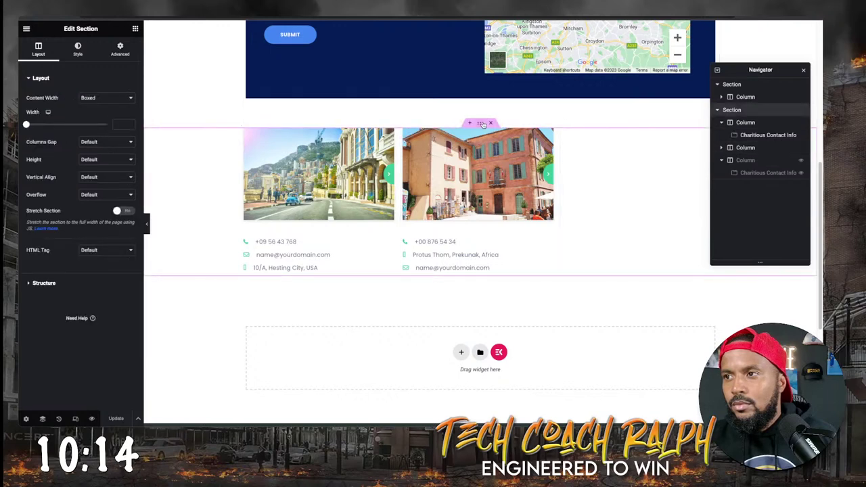
click(771, 160)
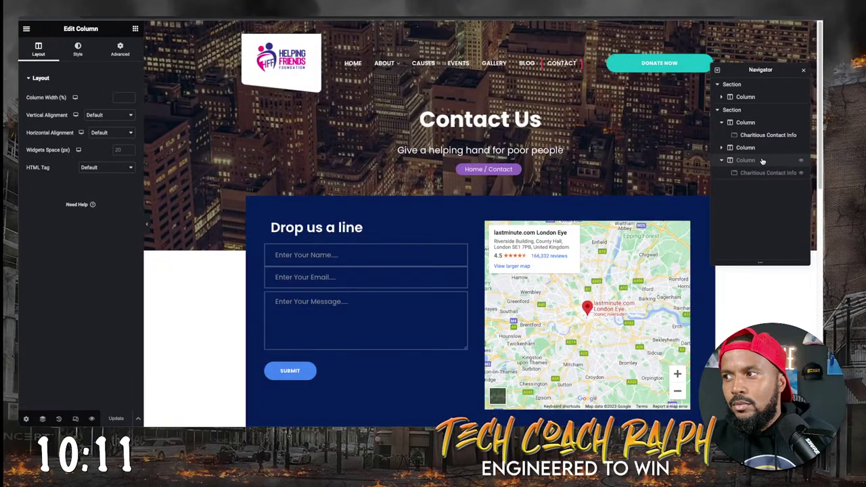
right_click(763, 161)
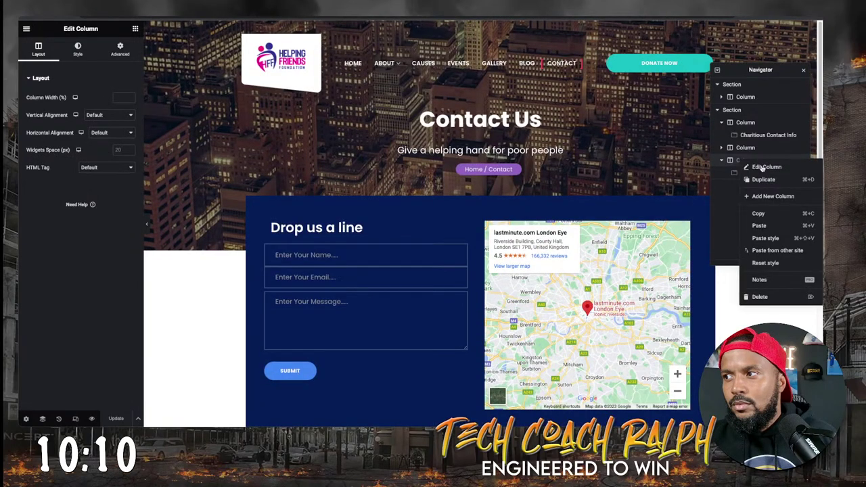
click(759, 296)
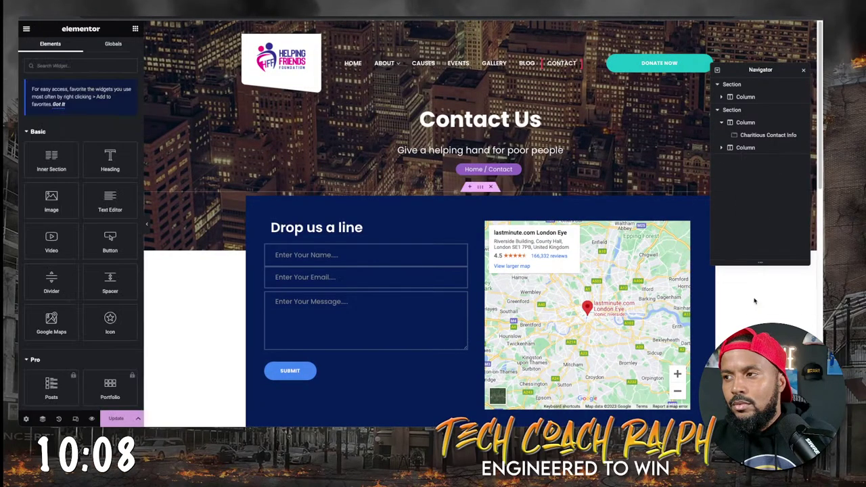
scroll(573, 241, down, 5)
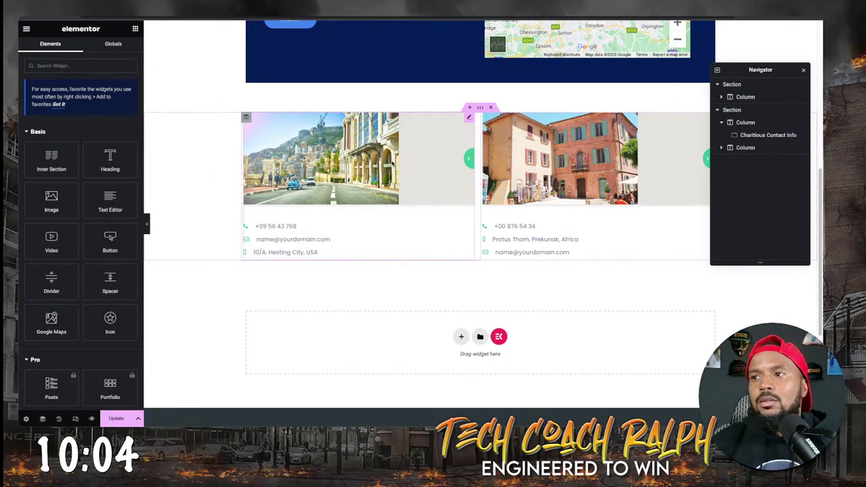
click(390, 162)
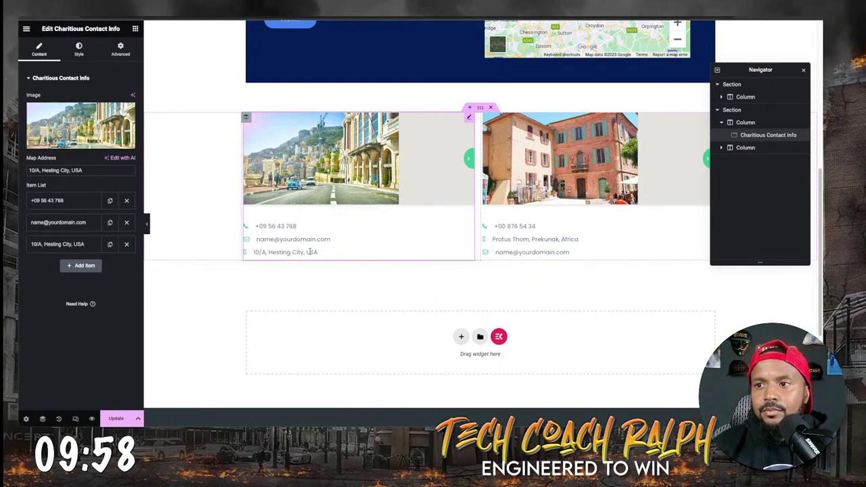
Replace the placeholder email label in the contact Item List with the foundation's e-mail address.
drag(302, 252, 325, 208)
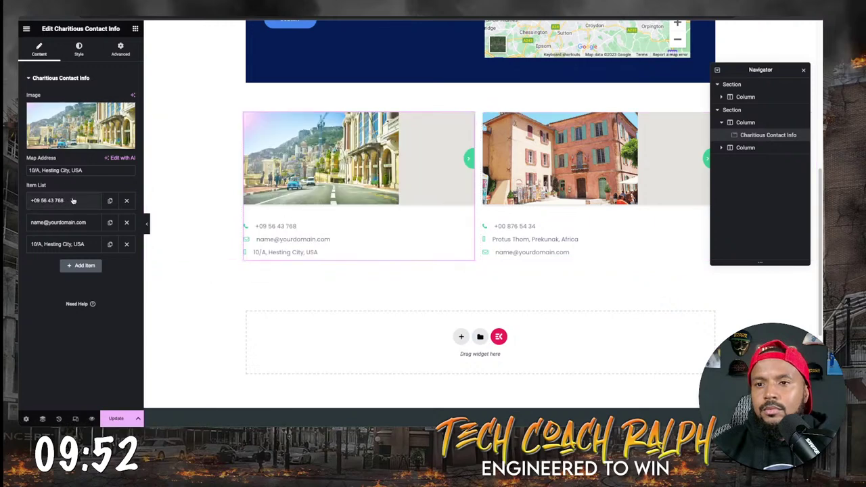
click(78, 222)
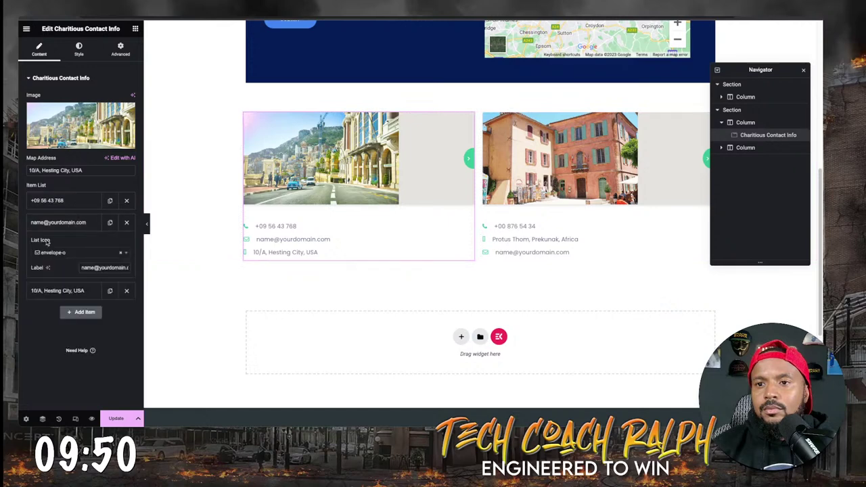
click(34, 222)
click(34, 222)
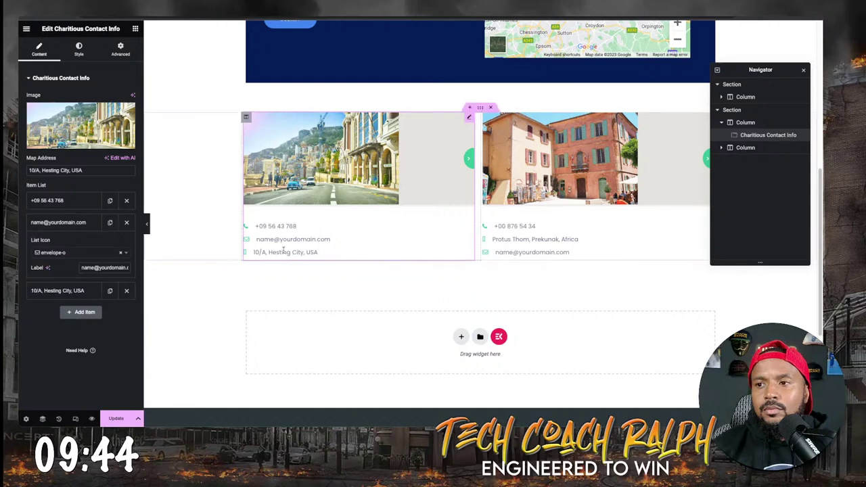
click(69, 223)
click(88, 223)
triple_click(99, 268)
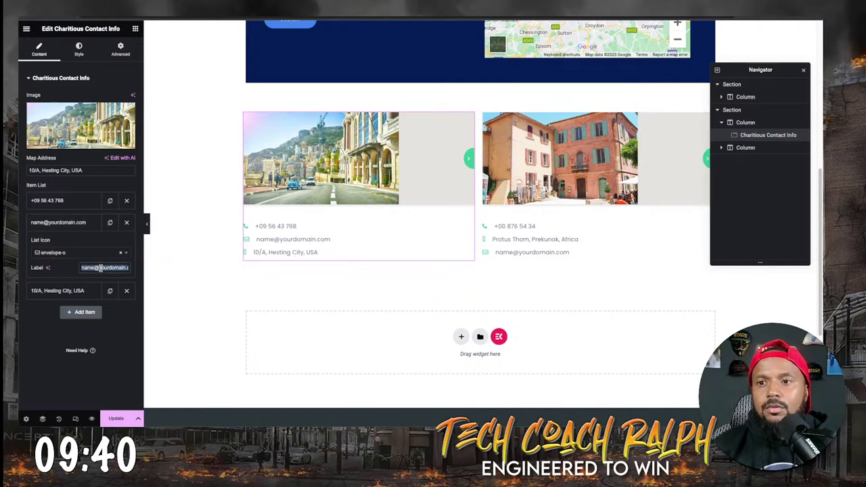
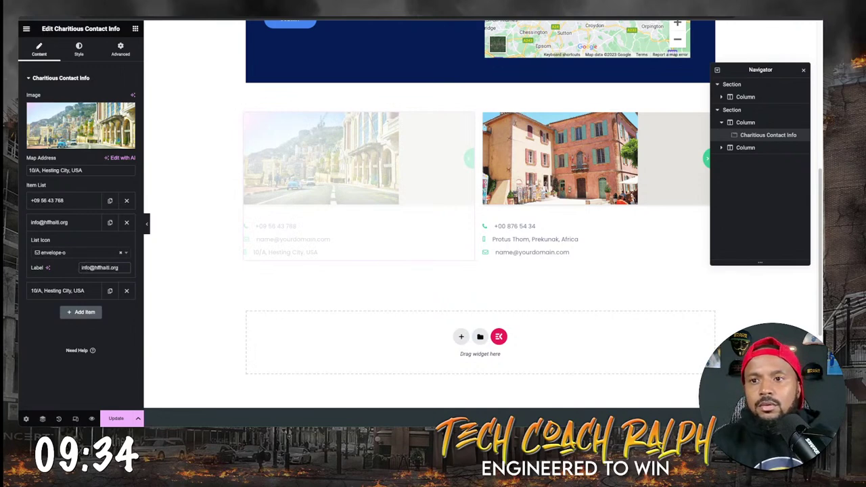
Change the address label in the Item List to Cap-Haitien, Haiti.
click(69, 291)
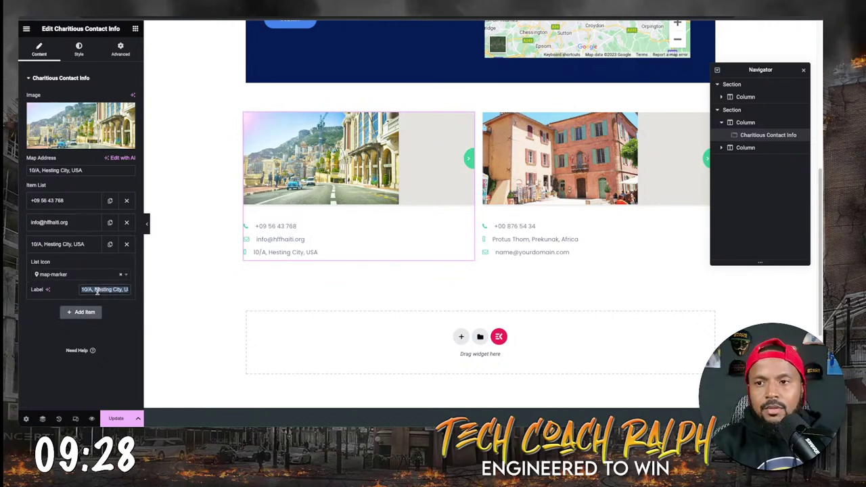
text(Cap-Haitien, Haiti)
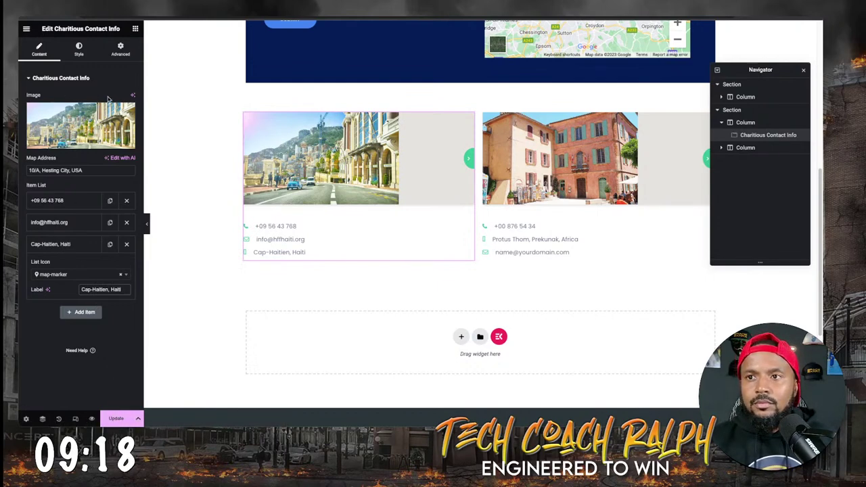
mouse_move(86, 144)
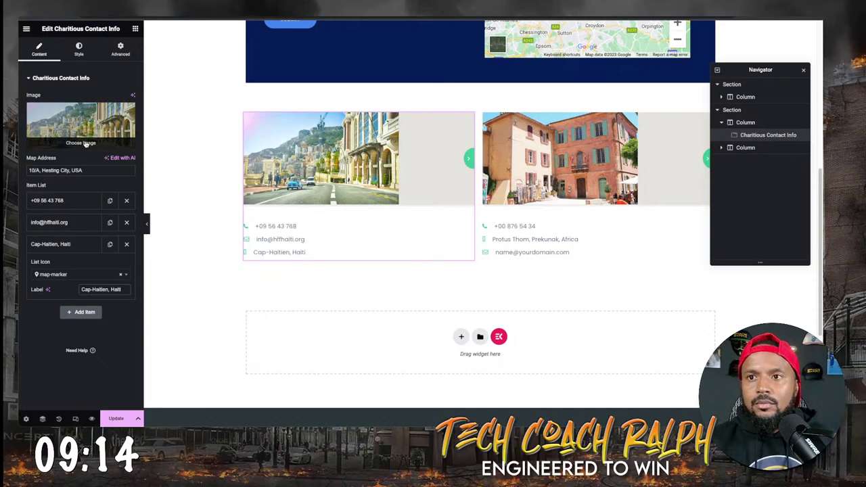
click(86, 144)
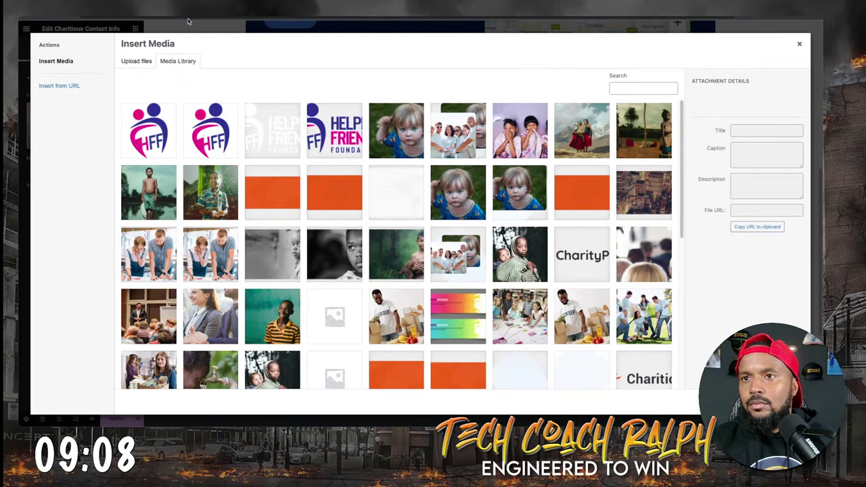
click(150, 61)
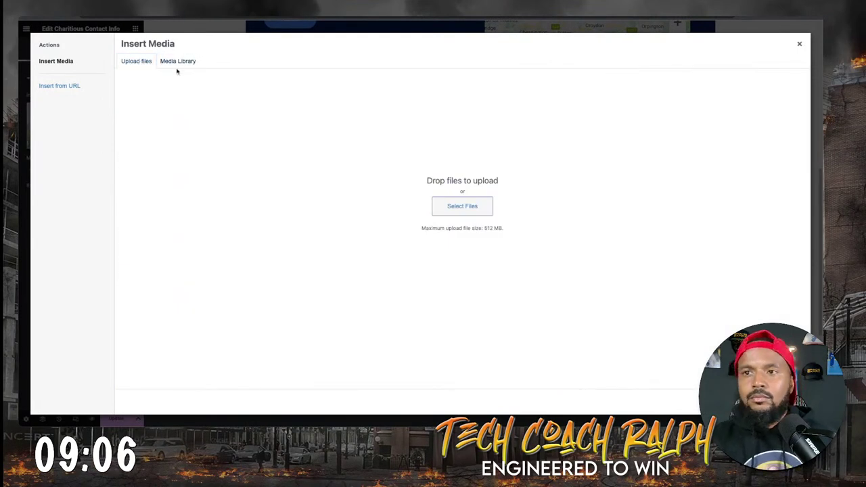
click(178, 61)
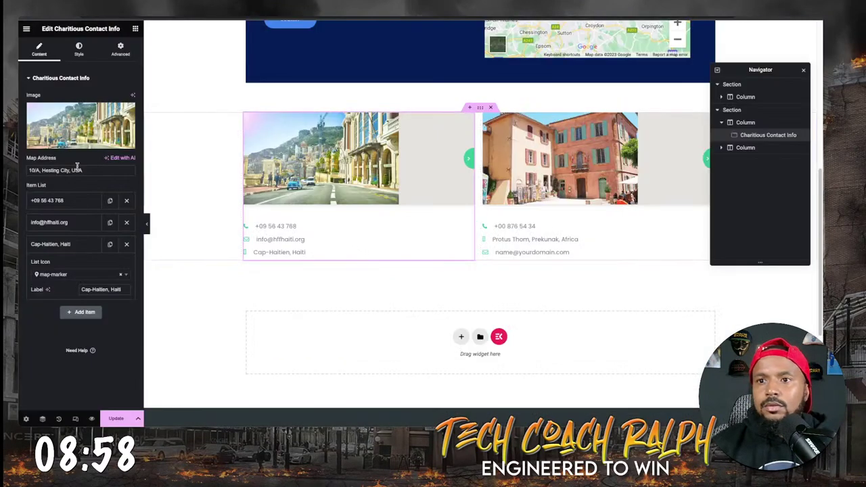
click(78, 144)
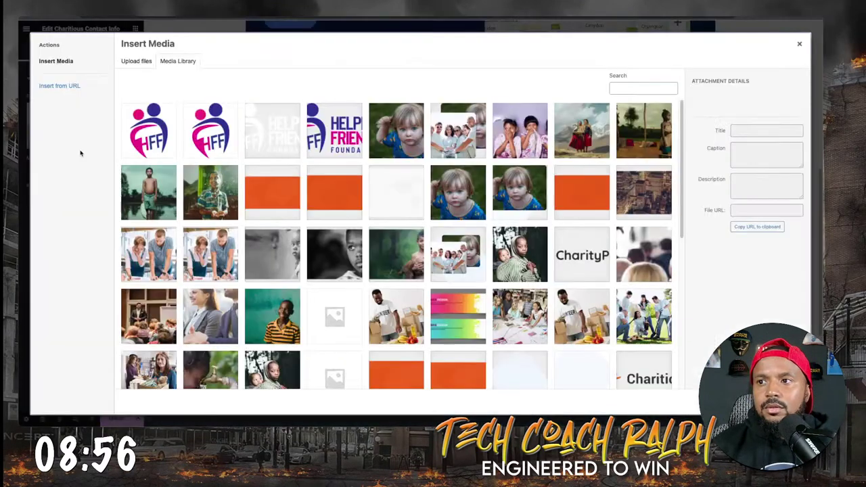
scroll(568, 304, down, 10)
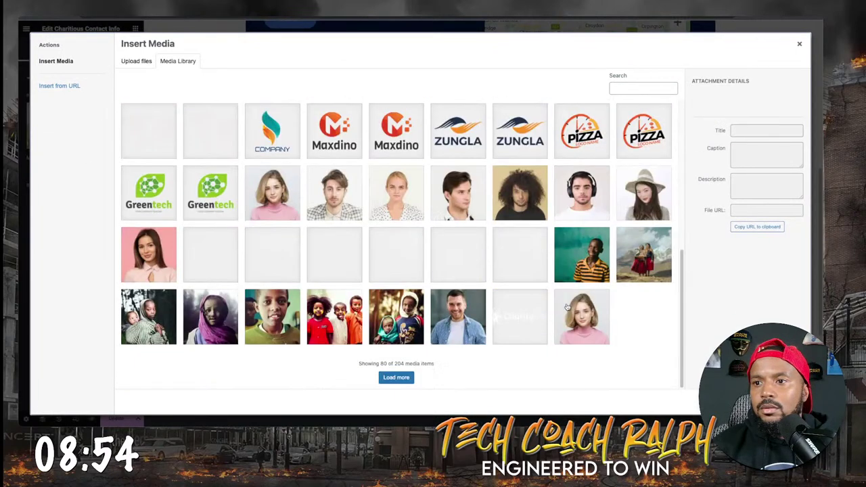
click(395, 378)
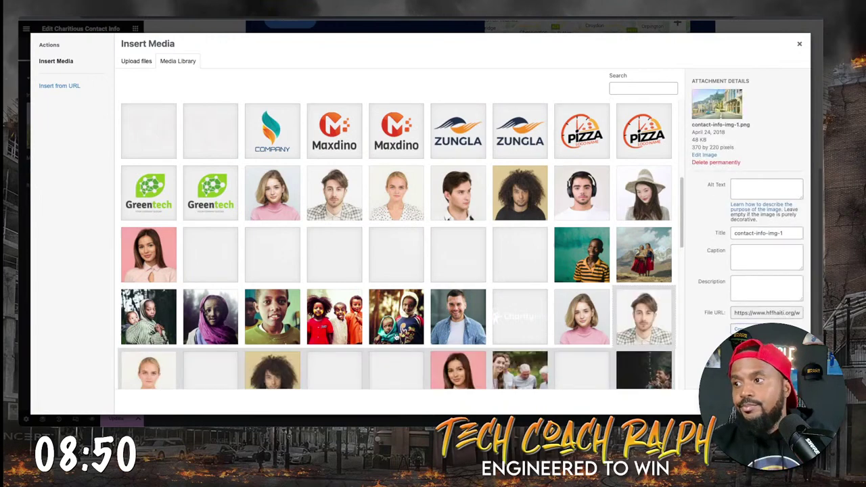
scroll(369, 290, down, 6)
scroll(368, 290, down, 2)
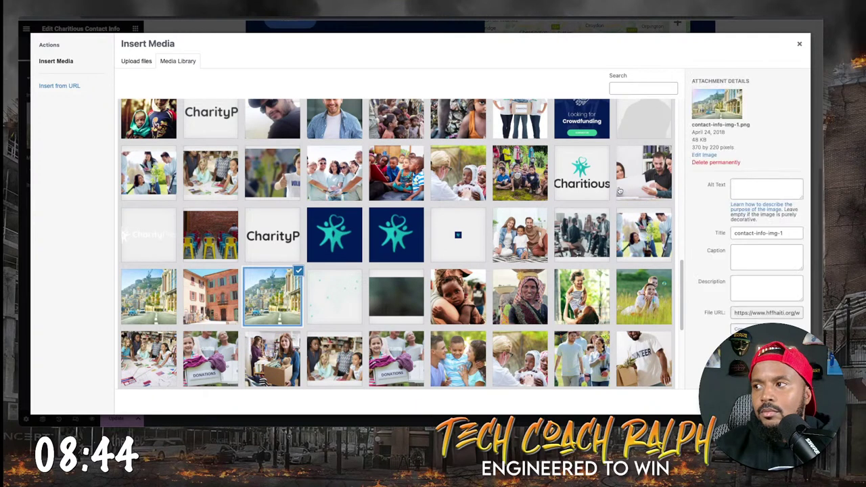
click(713, 154)
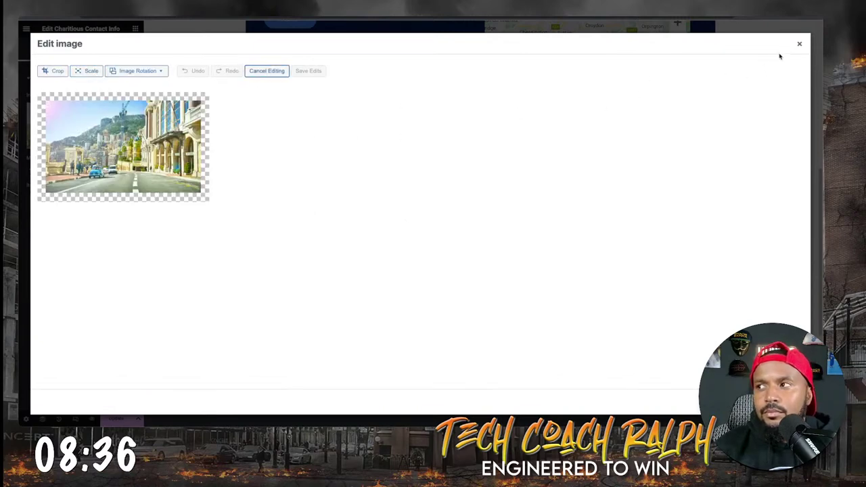
click(799, 43)
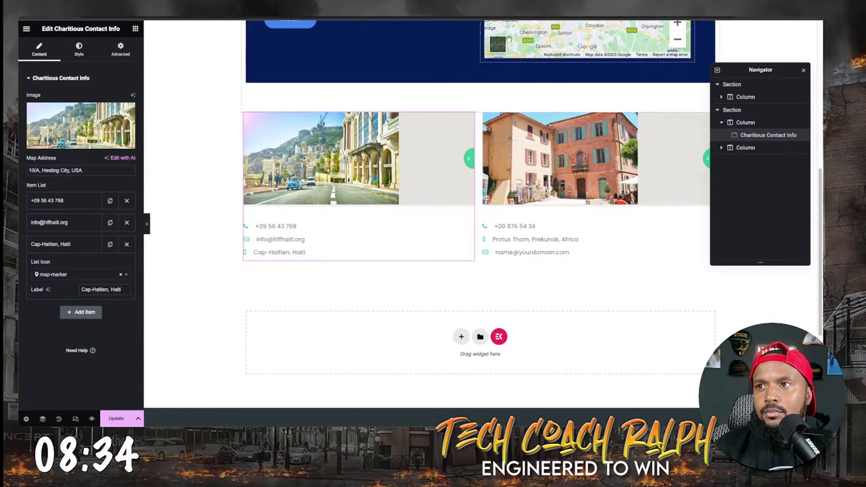
Change the Google Maps widget location from London to Cap-Haitien, Haiti.
scroll(218, 172, up, 3)
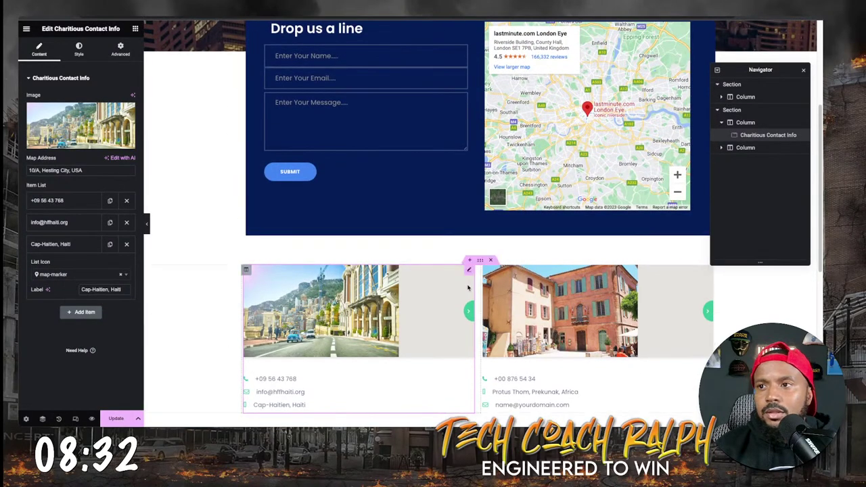
scroll(409, 361, down, 1)
scroll(280, 377, up, 1)
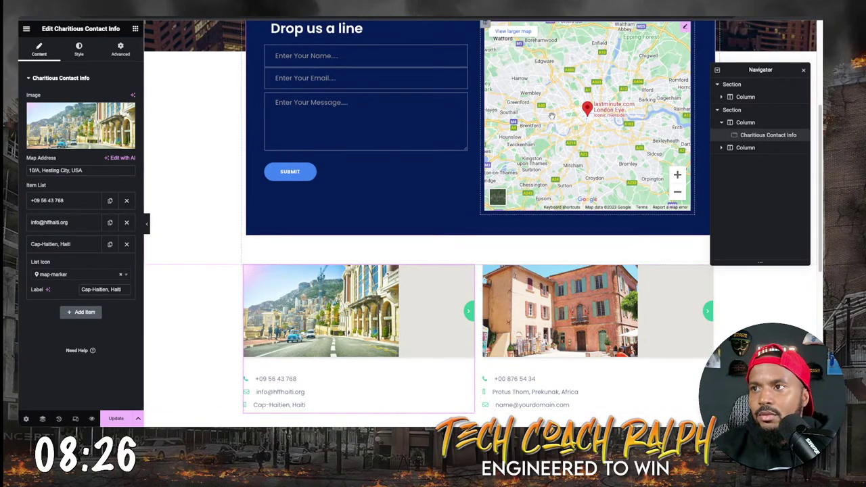
scroll(551, 116, up, 4)
click(684, 90)
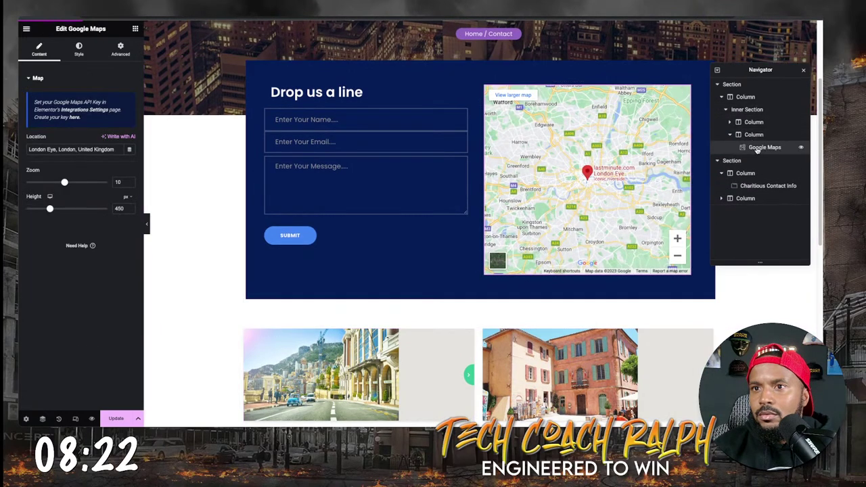
triple_click(66, 150)
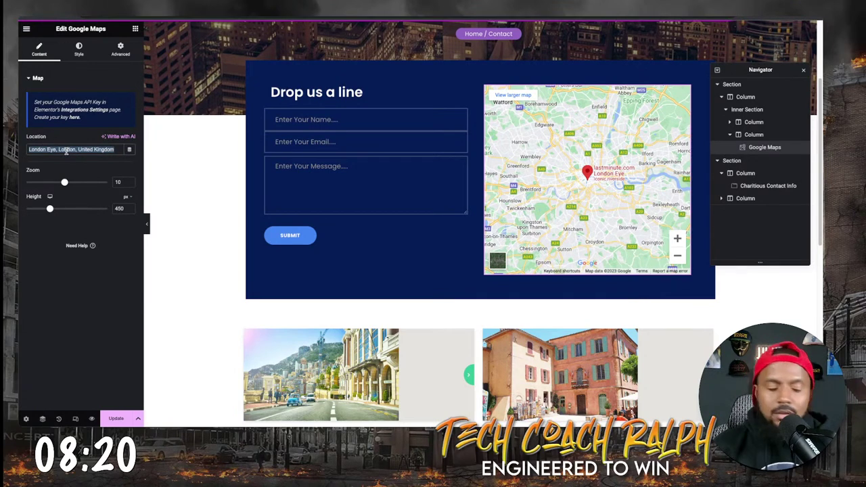
text(Cap-Haitien, Haiti)
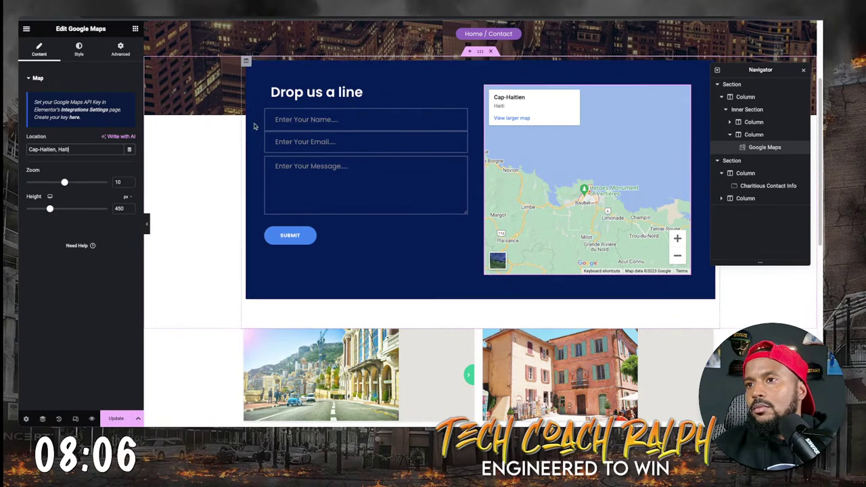
click(54, 152)
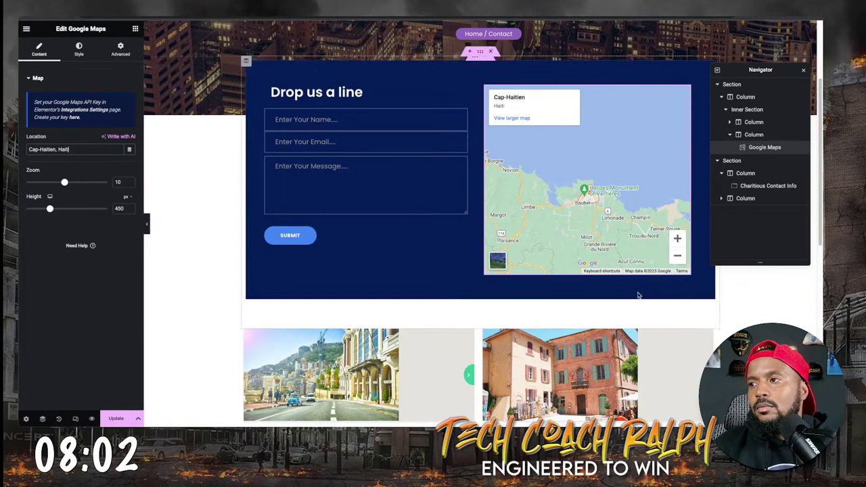
Set the map's Zoom slider to 12.
scroll(583, 211, up, 2)
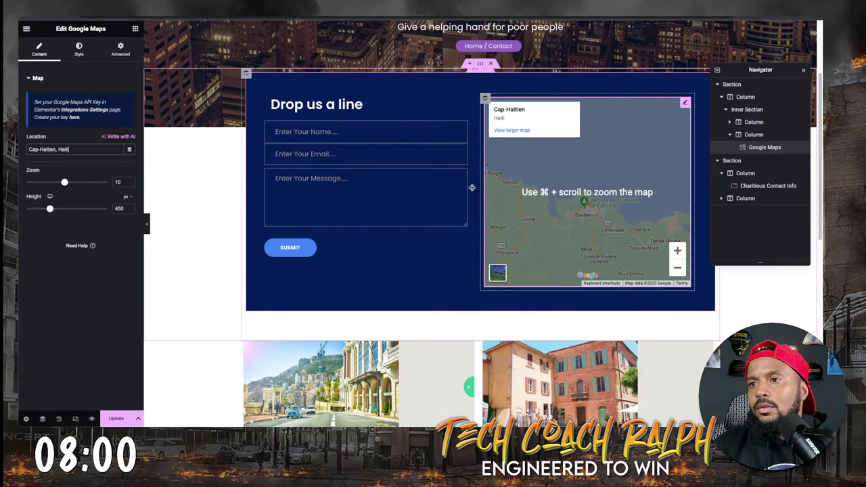
drag(67, 182, 77, 183)
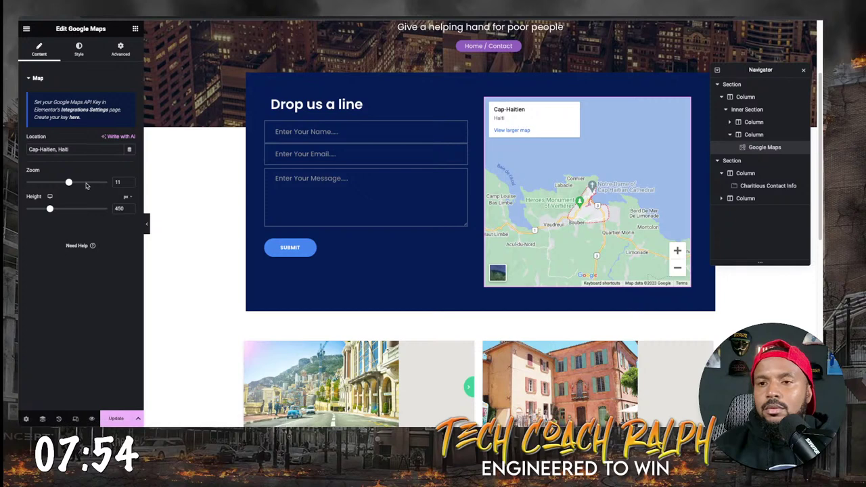
drag(68, 184, 77, 185)
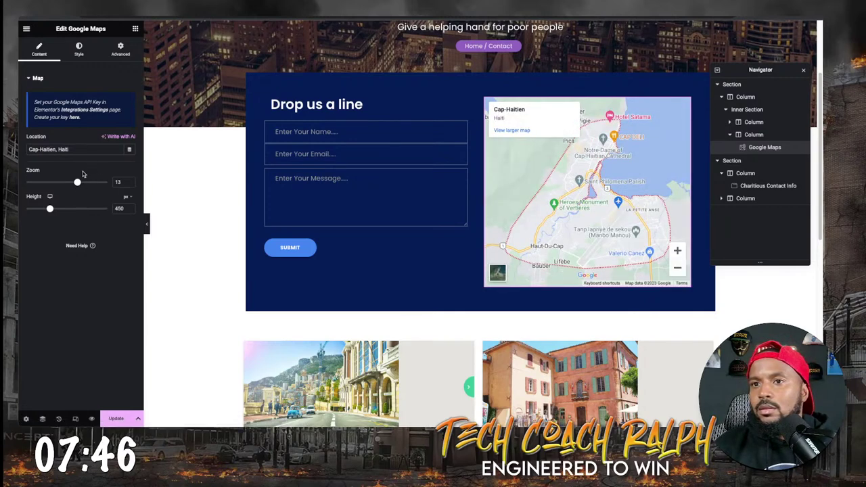
drag(77, 182, 73, 182)
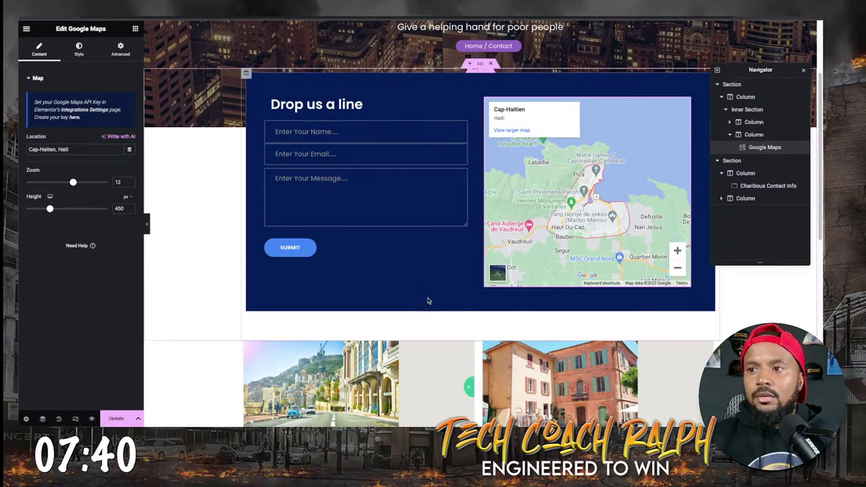
Set the contact info column's horizontal alignment to Center and save the page with Update.
click(361, 211)
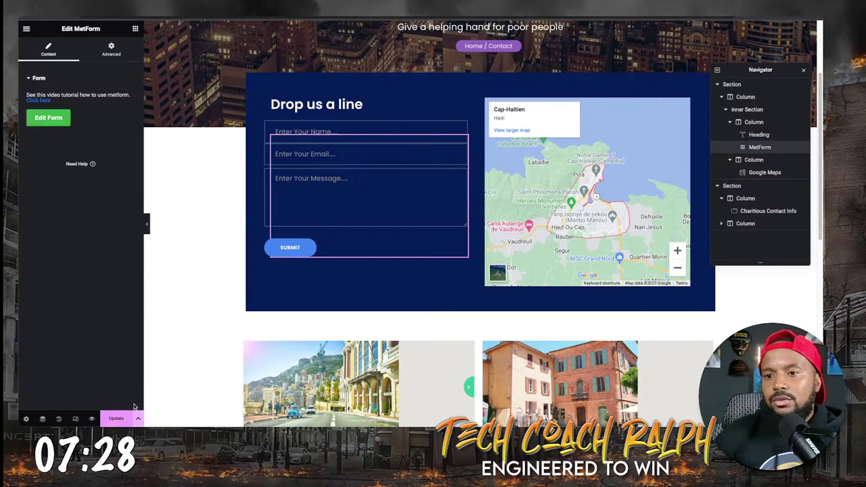
click(116, 419)
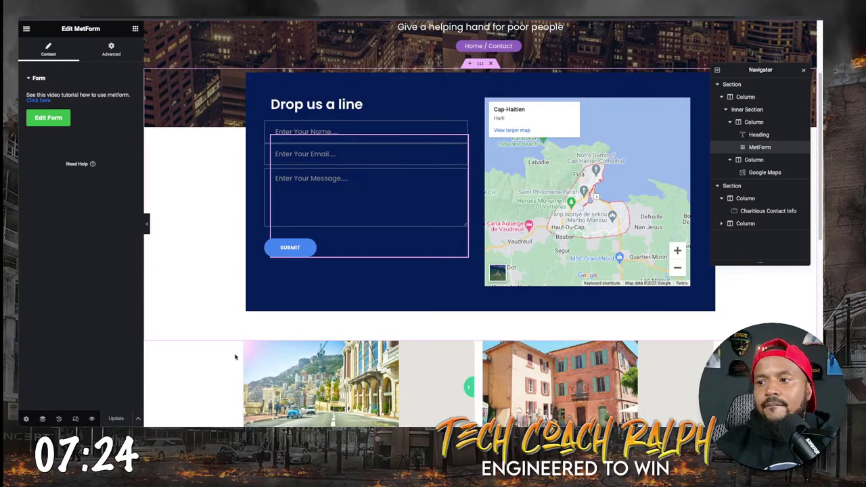
click(436, 357)
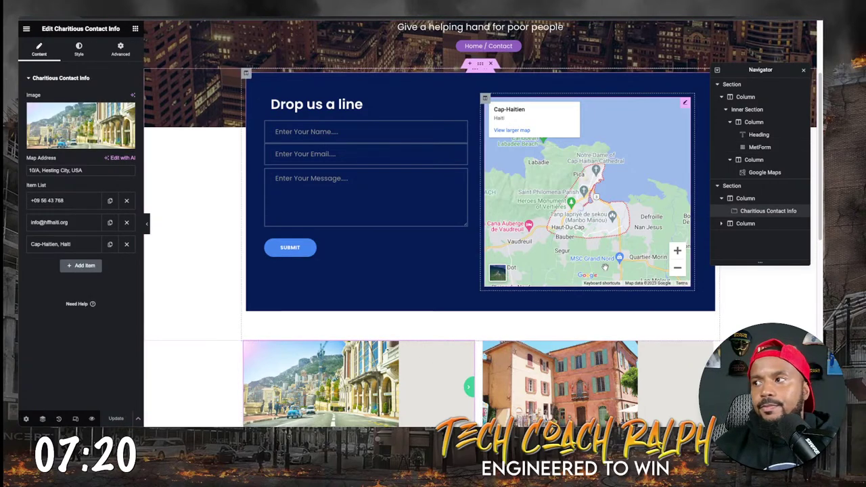
click(746, 198)
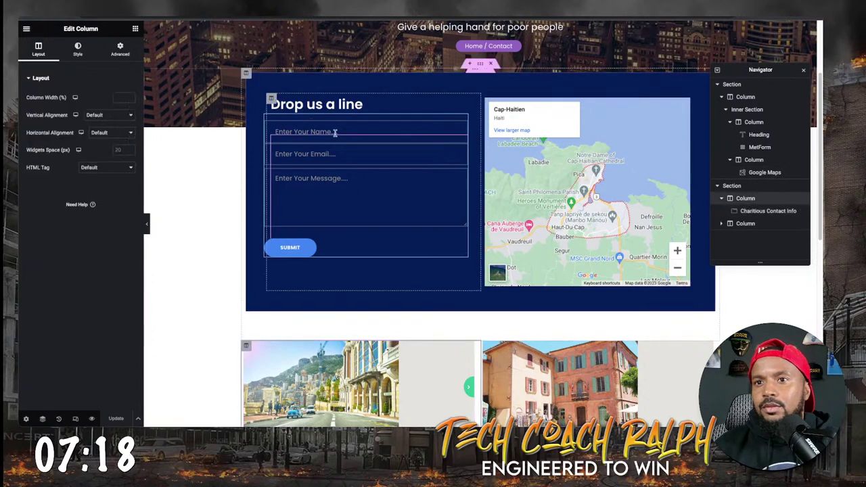
click(99, 134)
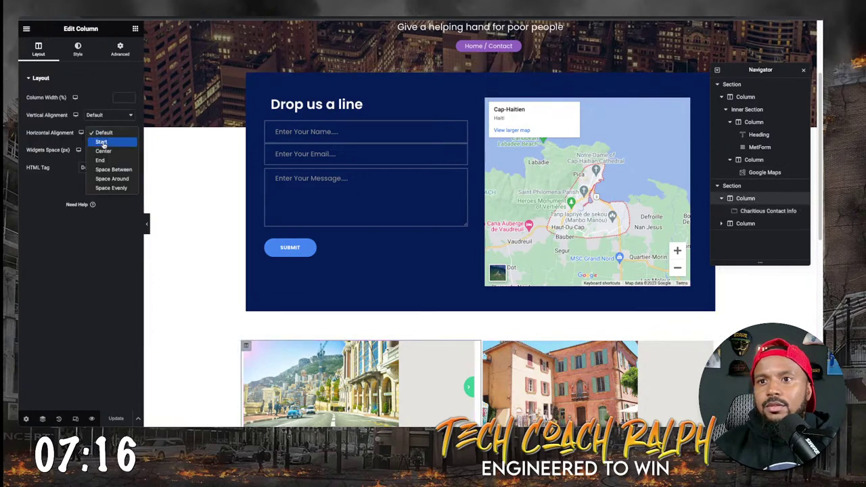
click(103, 149)
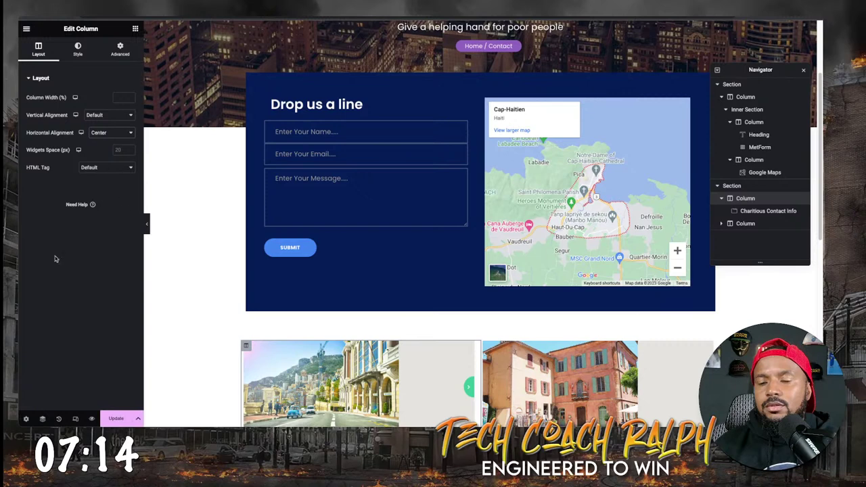
scroll(152, 416, down, 2)
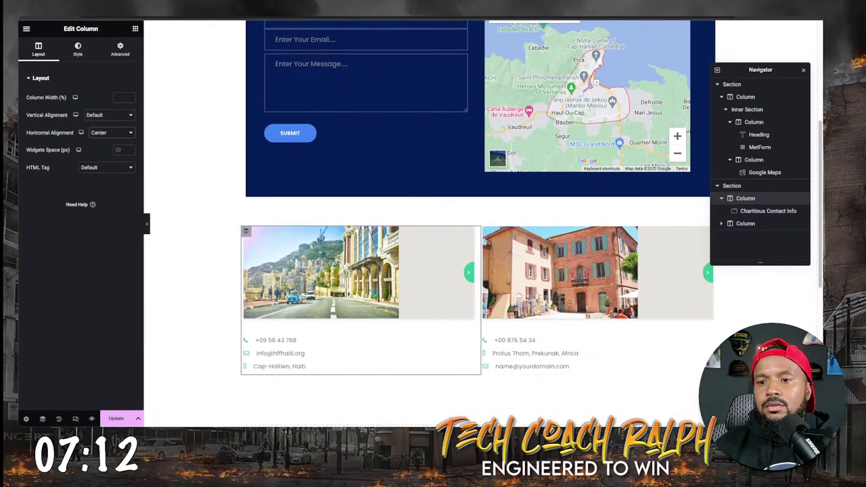
click(119, 418)
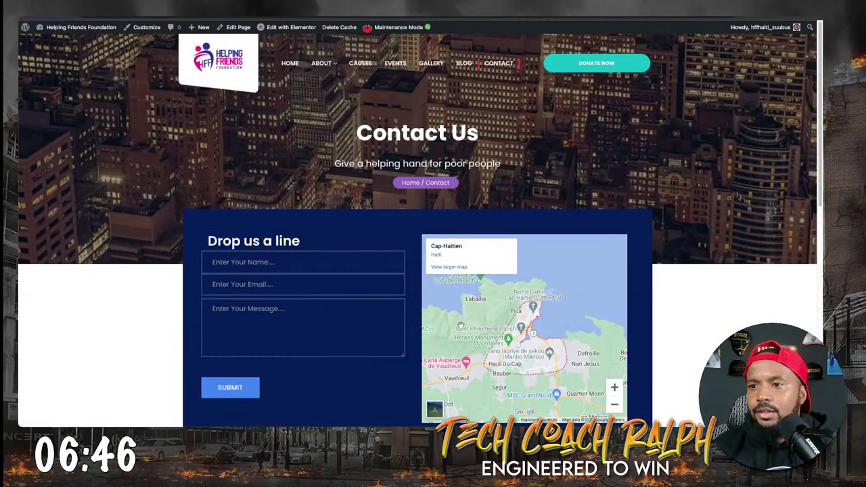
Inspect the first contact card image and select its img element in developer tools.
scroll(452, 344, down, 5)
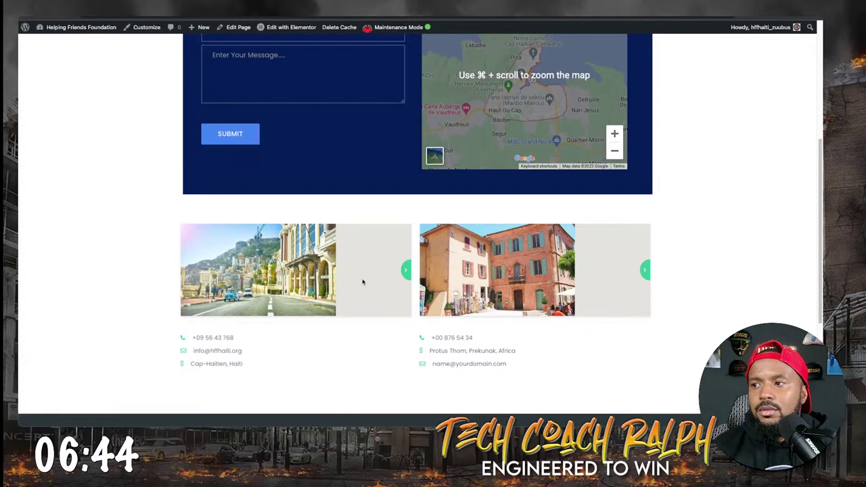
right_click(386, 271)
click(405, 418)
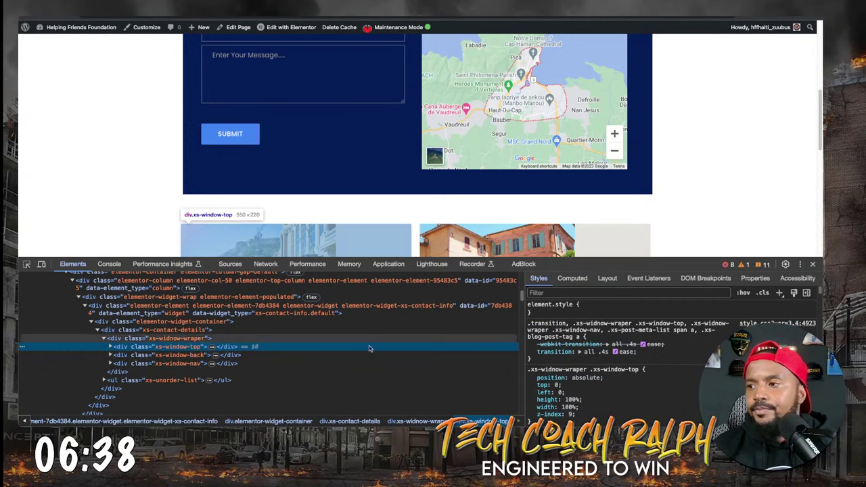
click(183, 339)
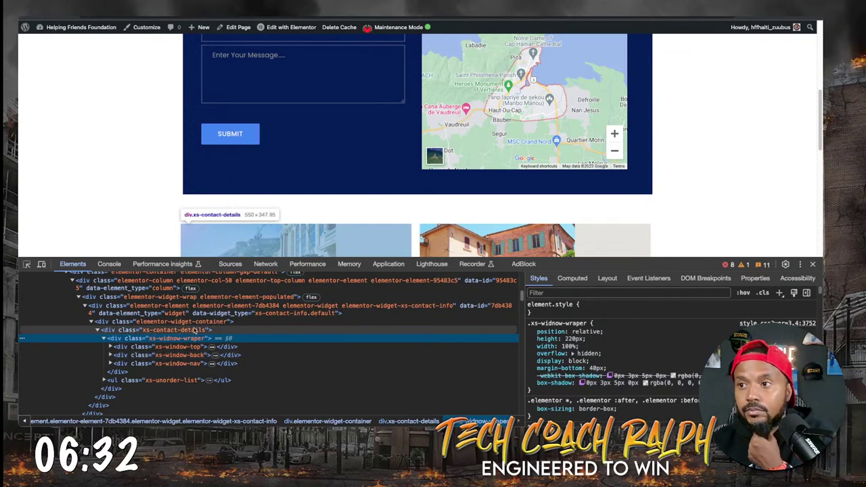
scroll(193, 346, down, 1)
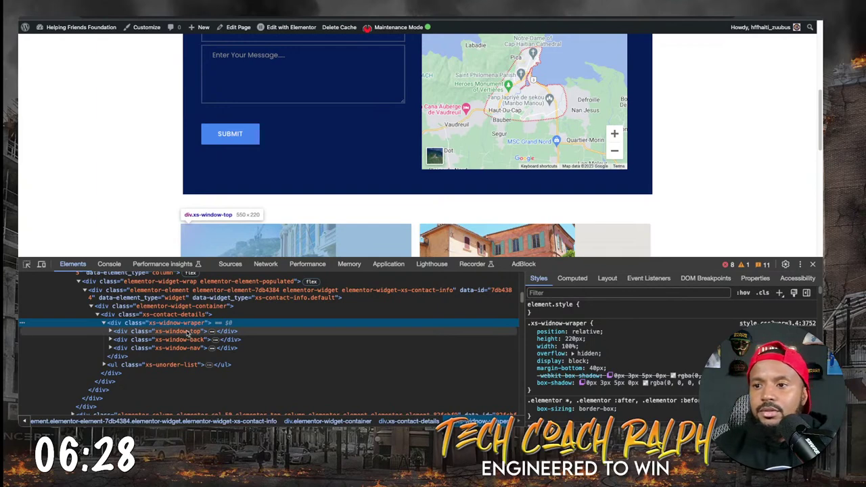
click(188, 331)
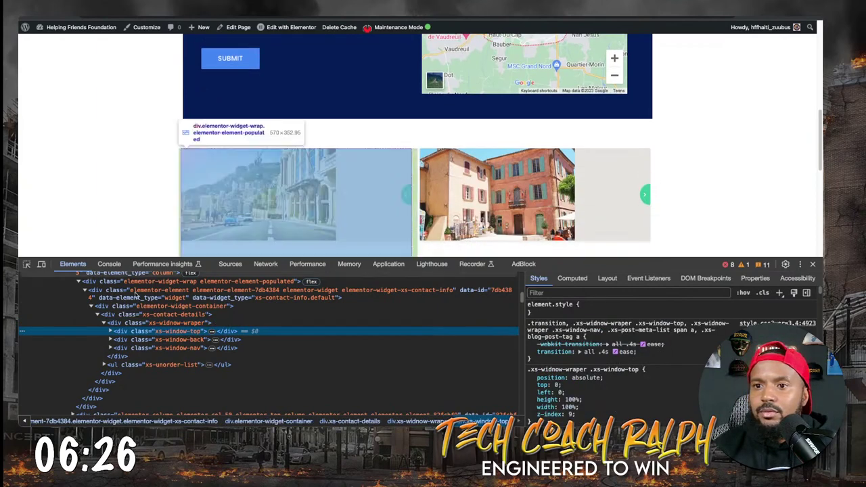
click(111, 332)
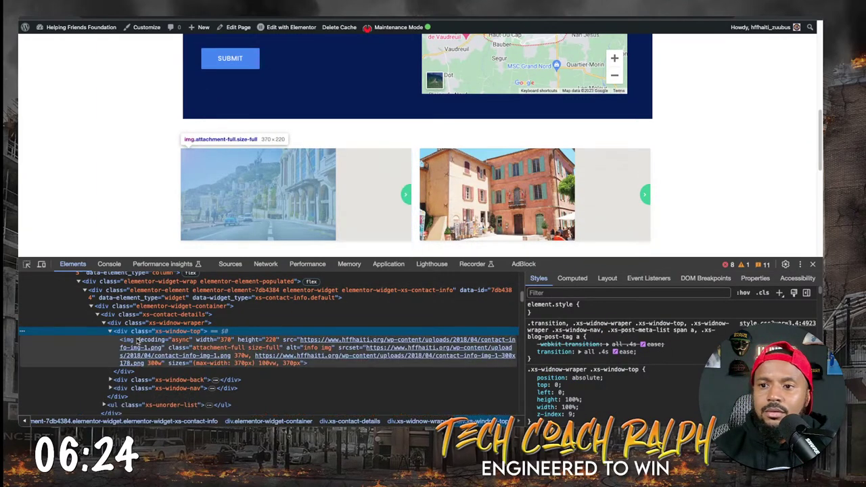
click(138, 341)
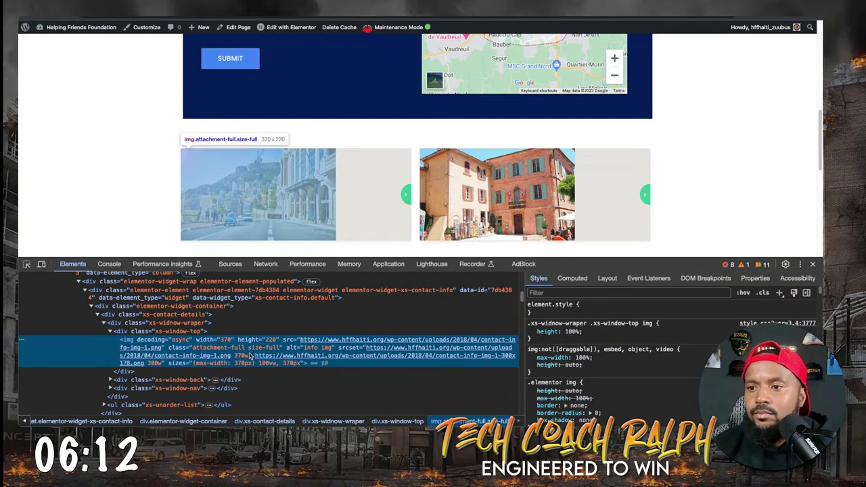
Change the image's 370w srcset size to 100w and disable its 100% max-width rule.
double_click(243, 356)
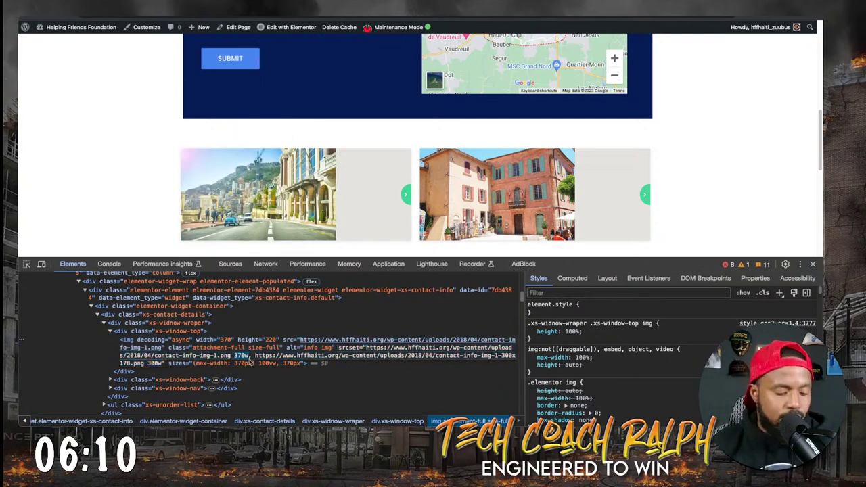
text(100)
key(Return)
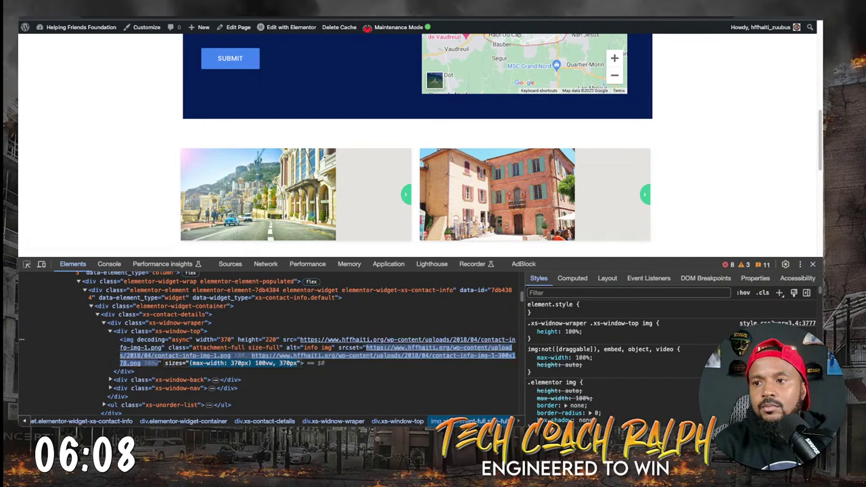
double_click(242, 356)
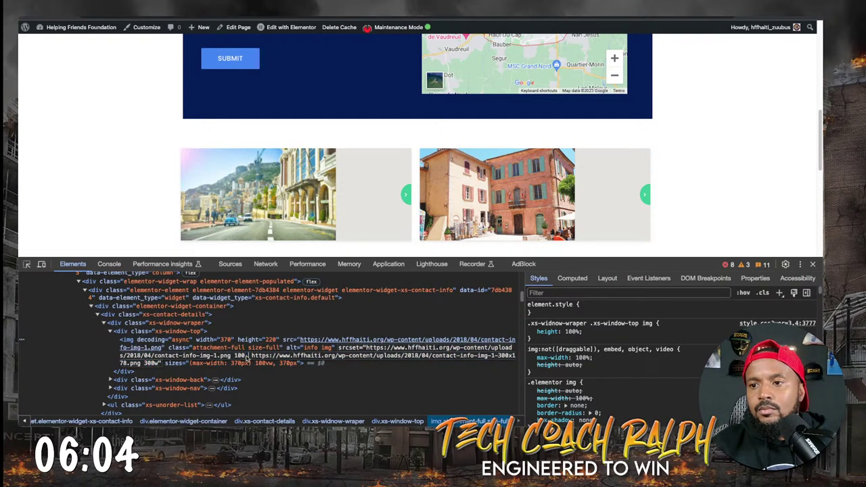
key(Return)
double_click(244, 357)
text(w,)
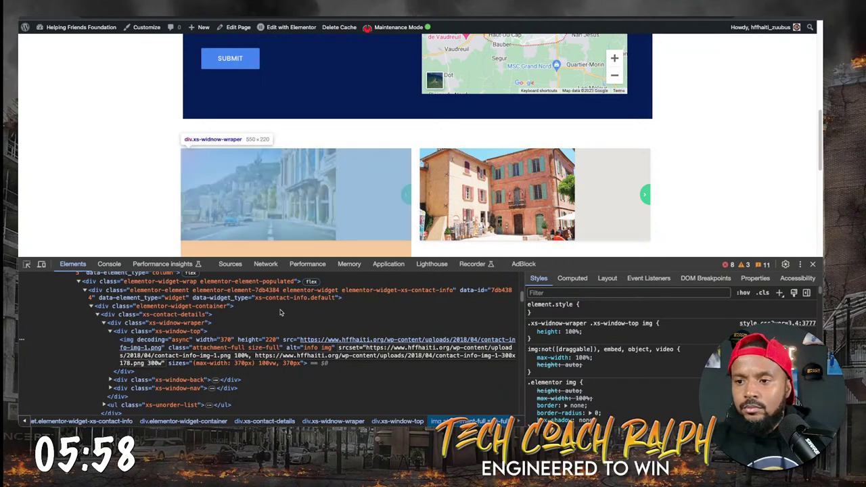
key(Return)
mouse_move(269, 362)
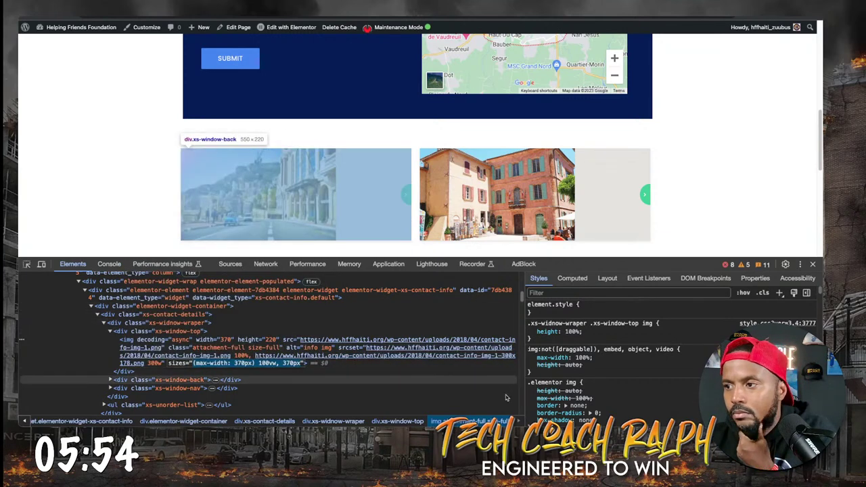
click(531, 357)
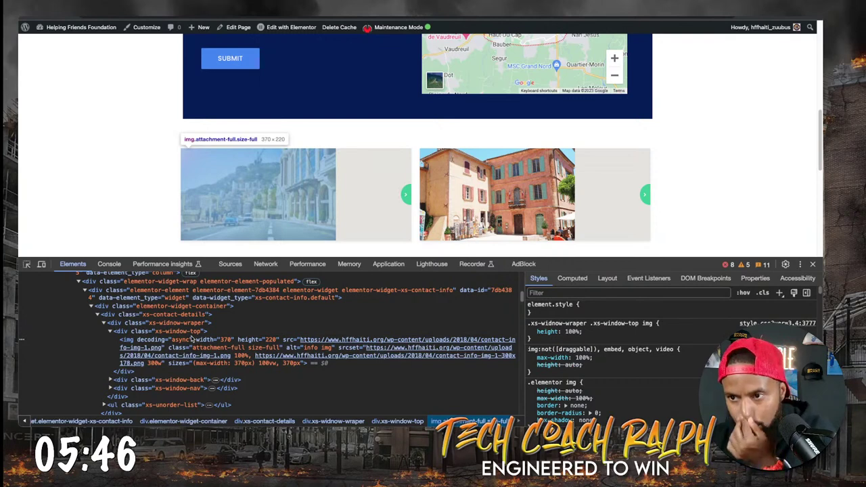
Move the img under the contact details container, set width to 100% and delete the 220 height.
click(212, 341)
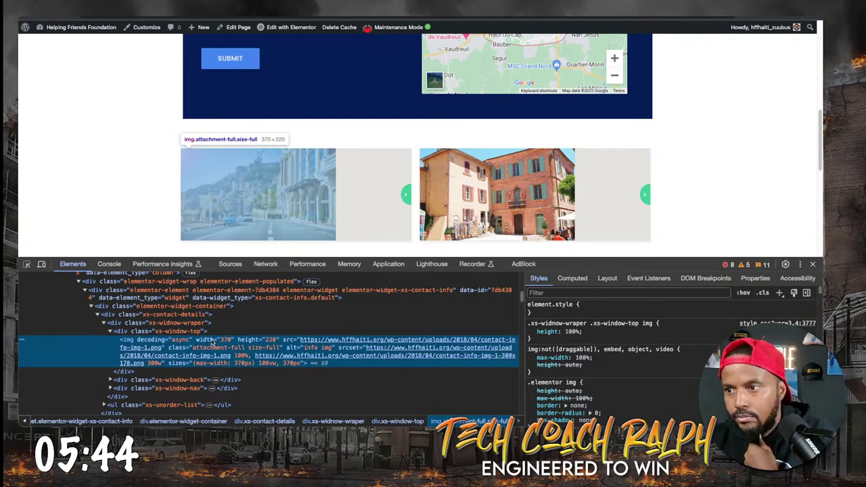
drag(212, 342, 212, 326)
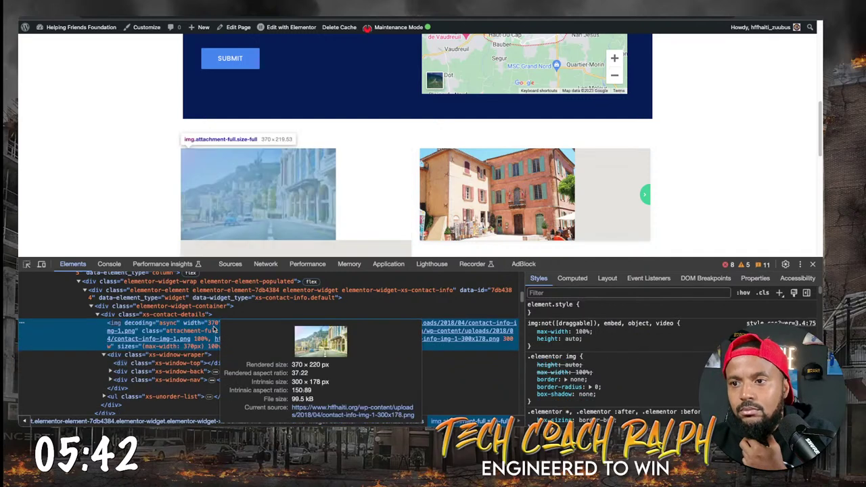
double_click(212, 323)
key(BackSpace)
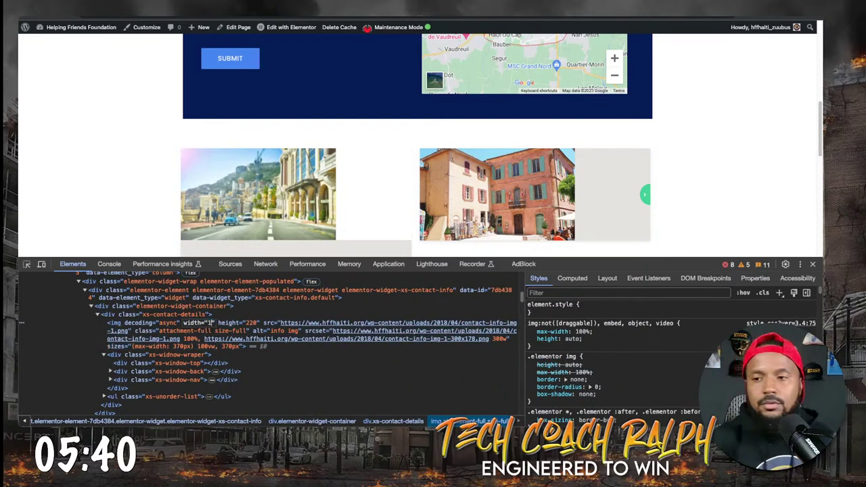
key(Tab)
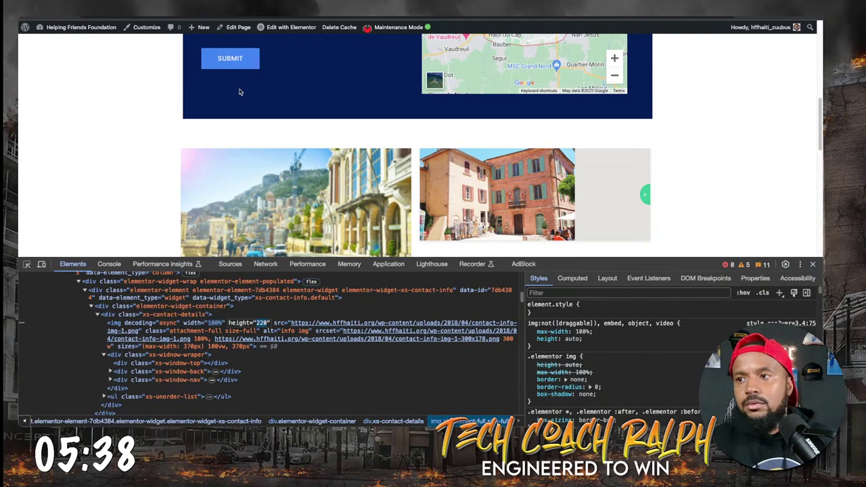
scroll(201, 219, down, 2)
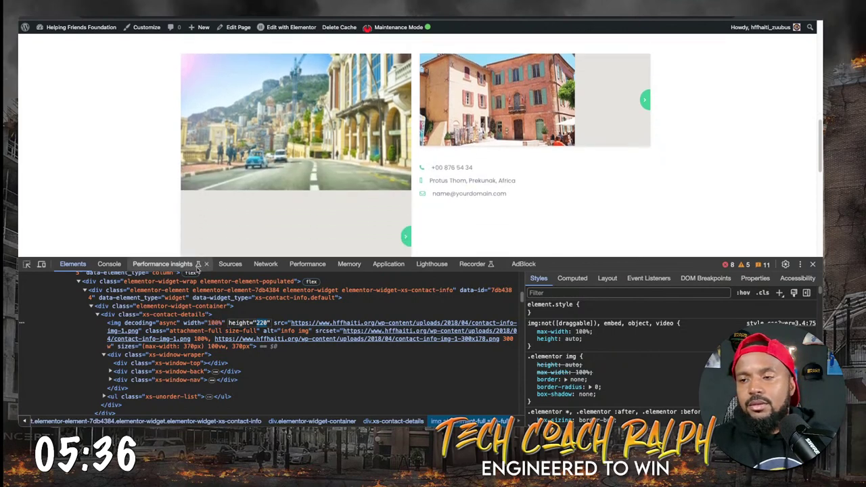
scroll(203, 216, down, 2)
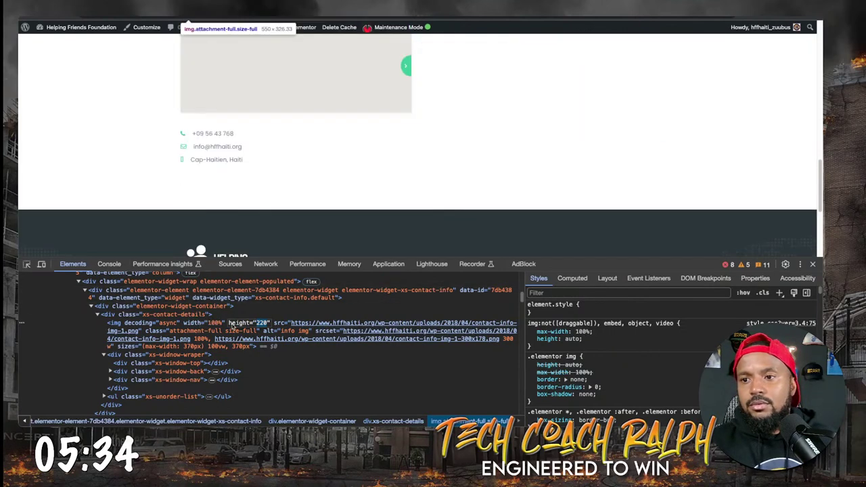
key(Delete)
key(Return)
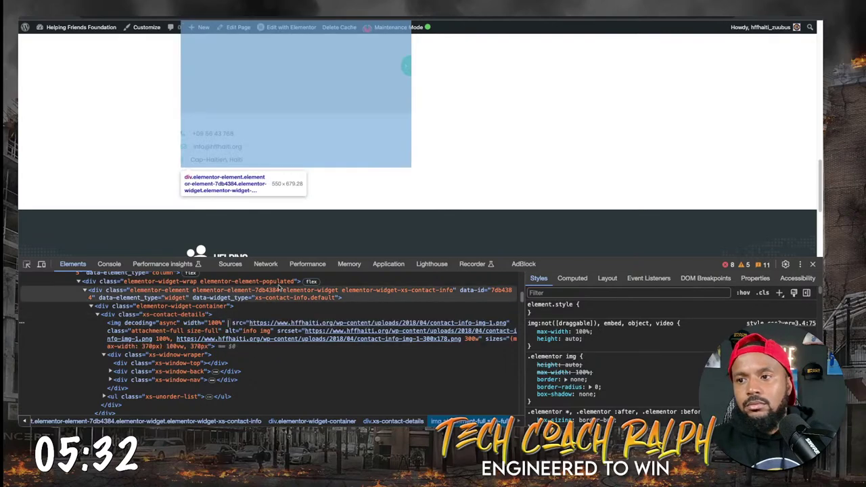
Select the parent contact details element, go to the admin dashboard link, and review the Contact page and footer.
click(286, 316)
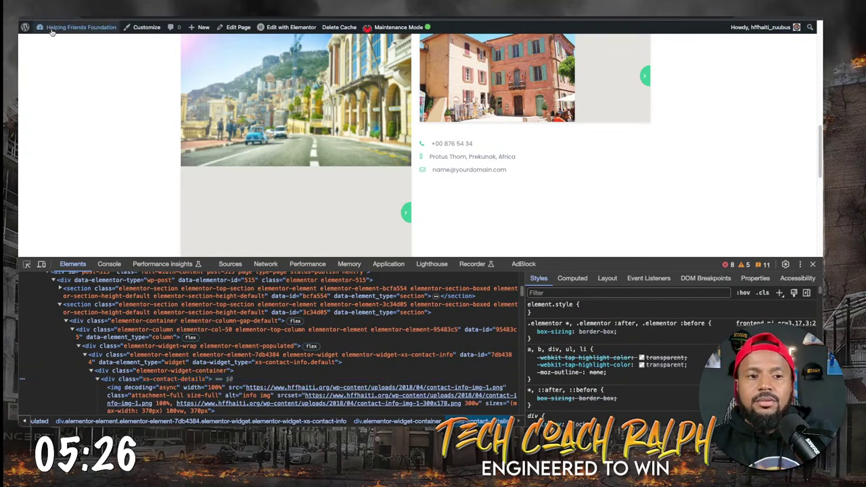
mouse_move(51, 31)
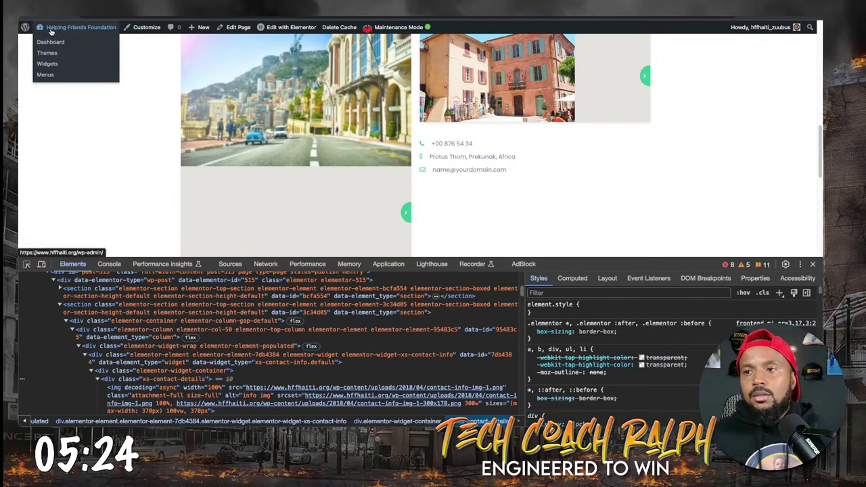
click(50, 31)
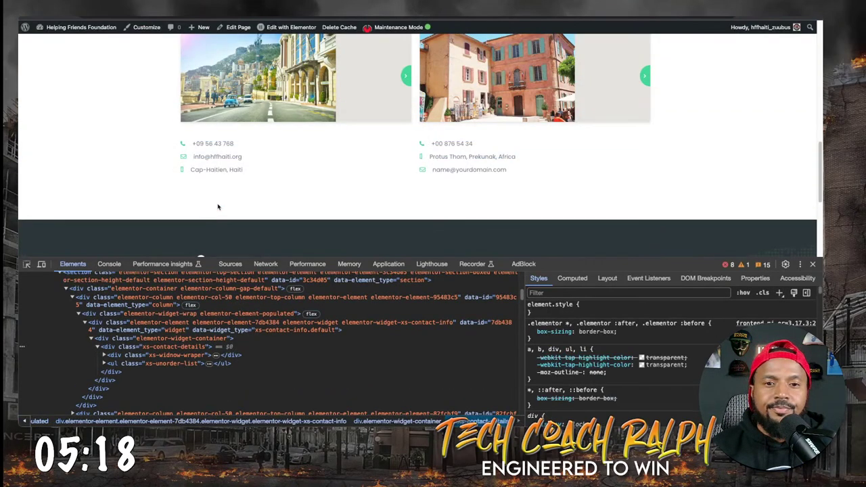
scroll(497, 141, down, 4)
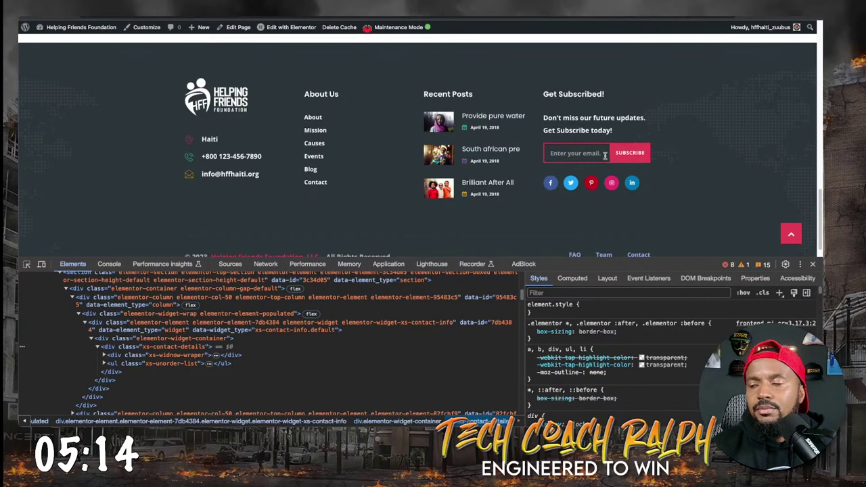
scroll(405, 207, down, 1)
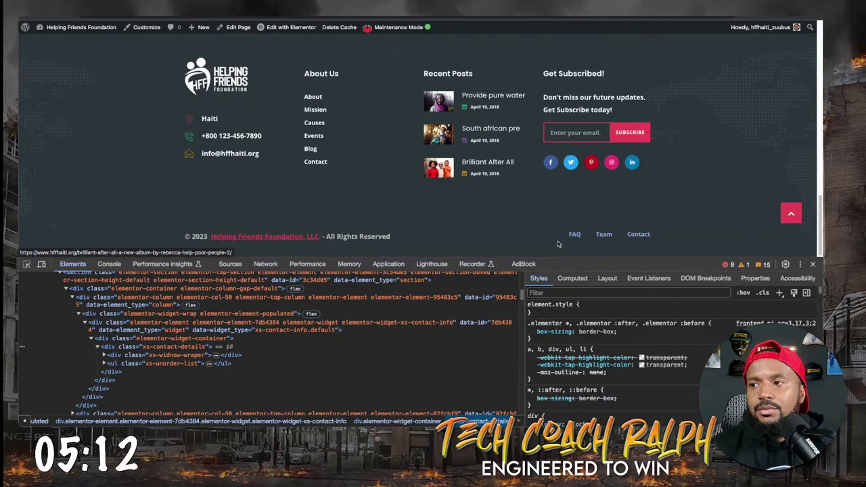
scroll(386, 174, up, 15)
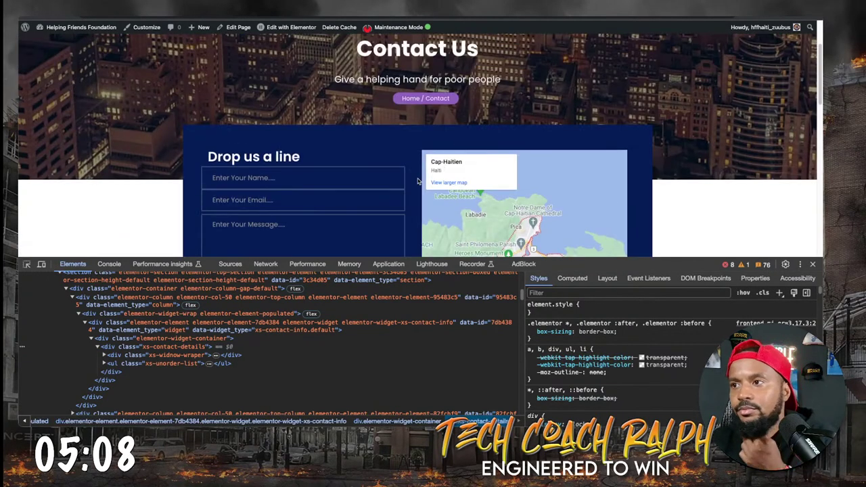
scroll(414, 196, down, 2)
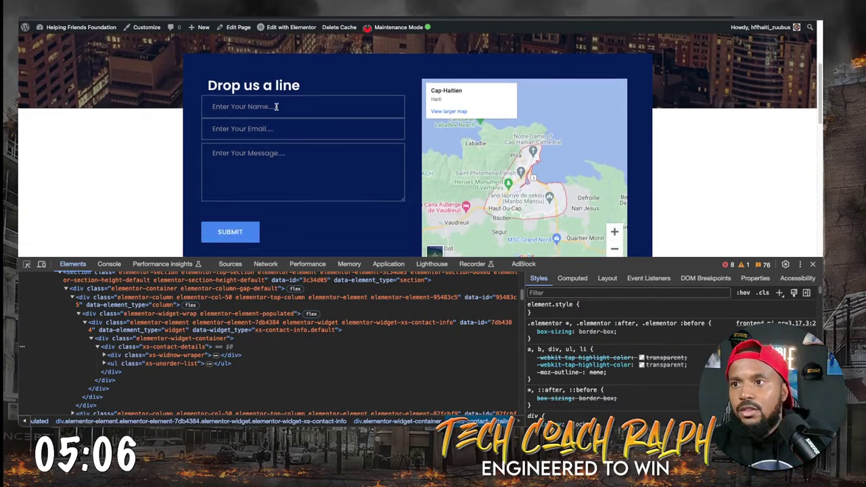
scroll(287, 157, up, 4)
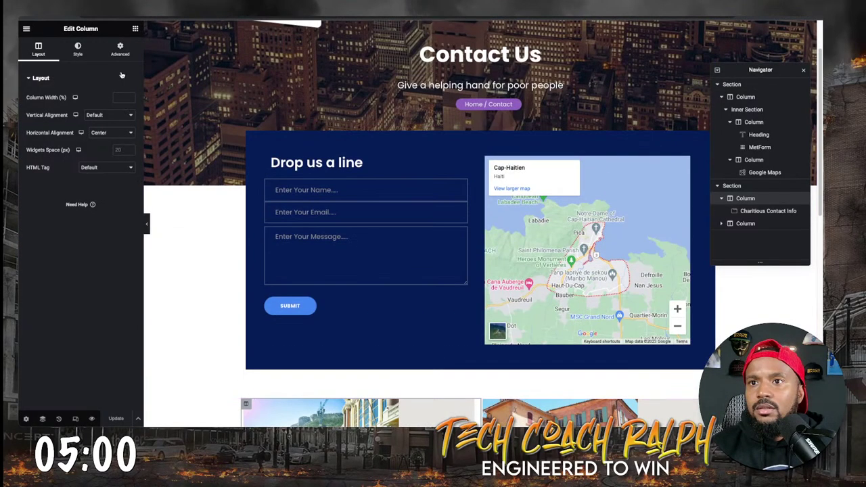
Browse the column's Advanced, Layout and Style settings tabs.
click(129, 54)
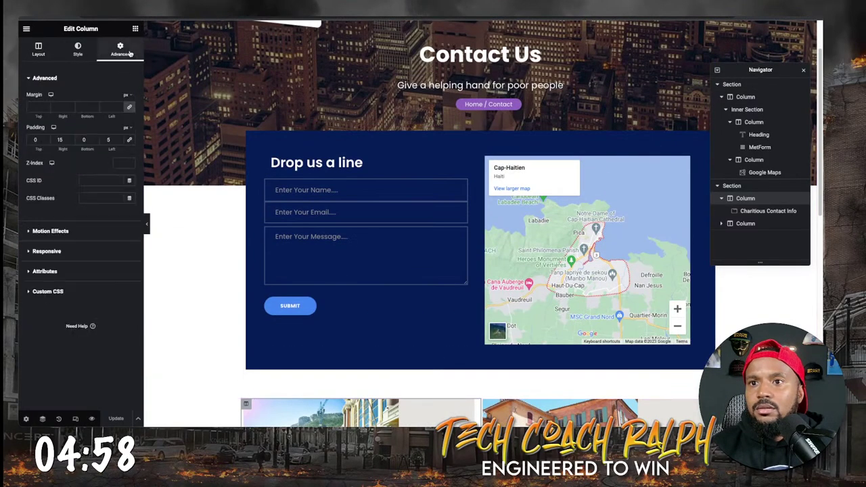
click(38, 47)
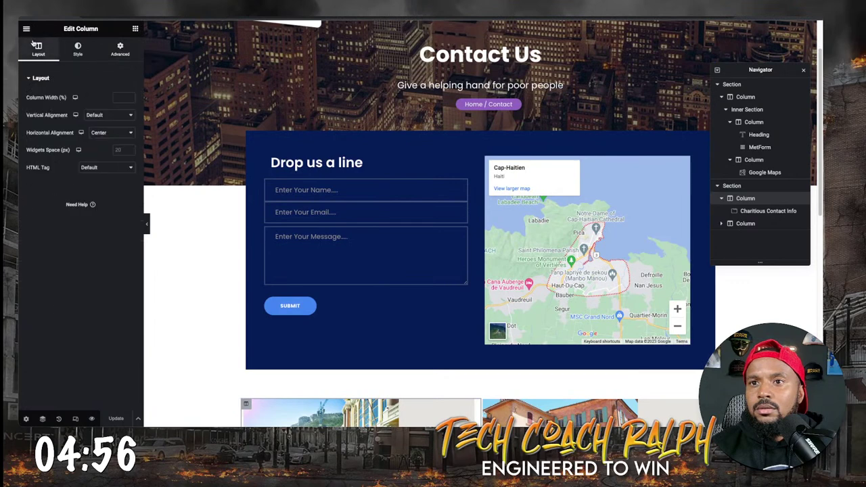
click(69, 47)
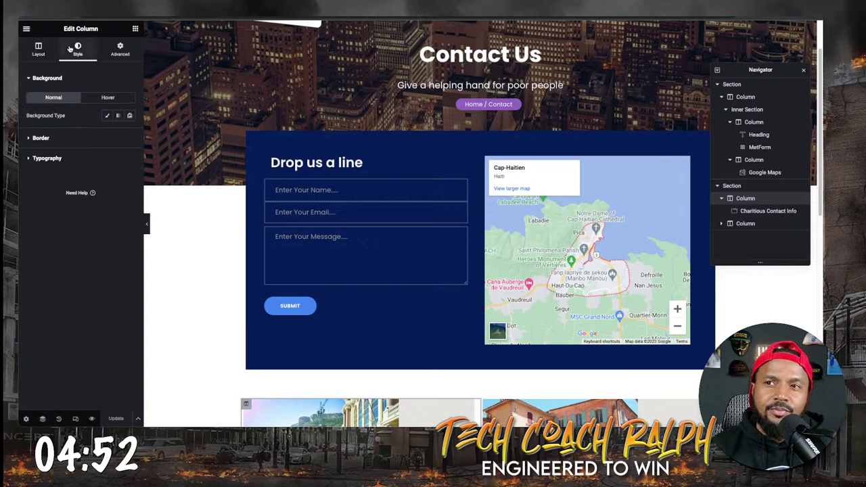
click(51, 48)
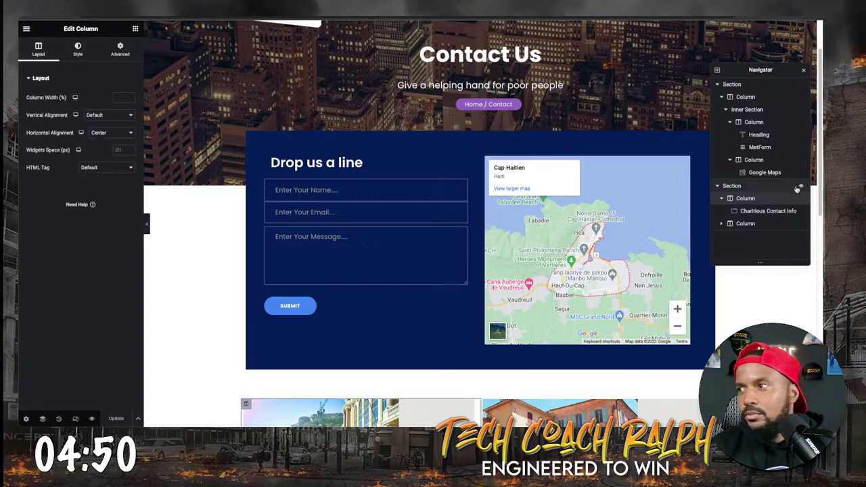
Select the 'Give a helping hand for poor people' subtitle, check global widgets, then open the main menu.
triple_click(494, 86)
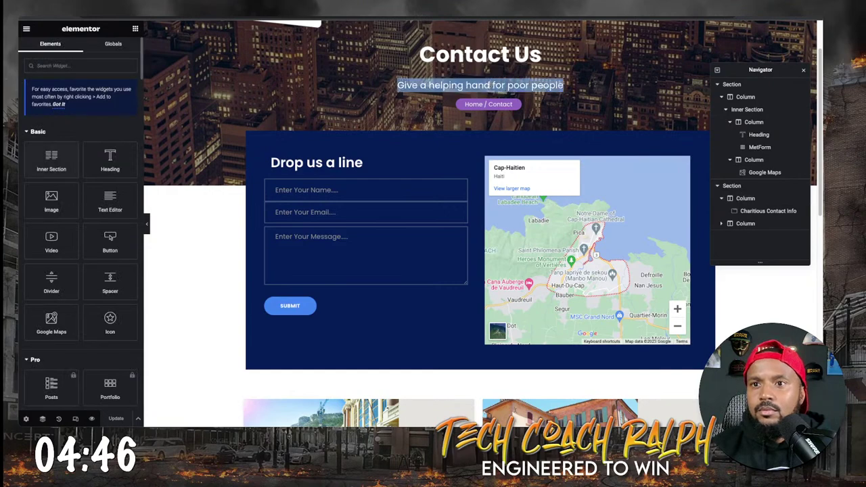
scroll(81, 237, down, 10)
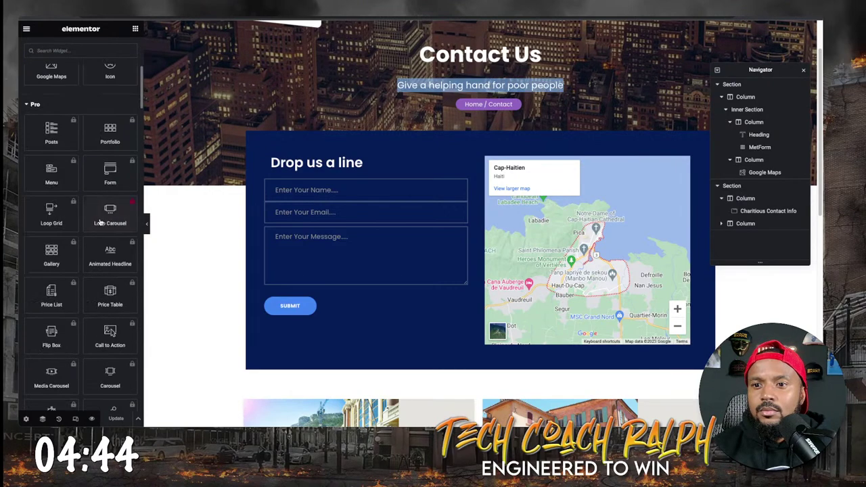
scroll(100, 236, down, 8)
scroll(100, 203, up, 10)
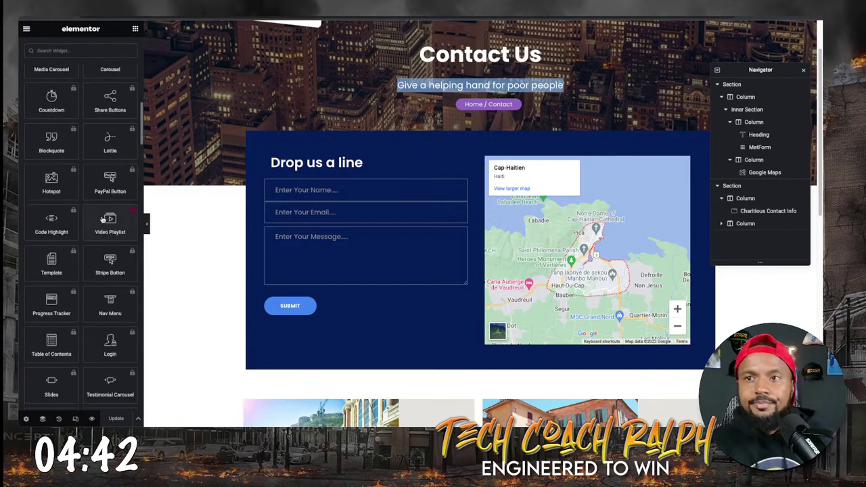
scroll(100, 190, up, 4)
scroll(101, 169, up, 3)
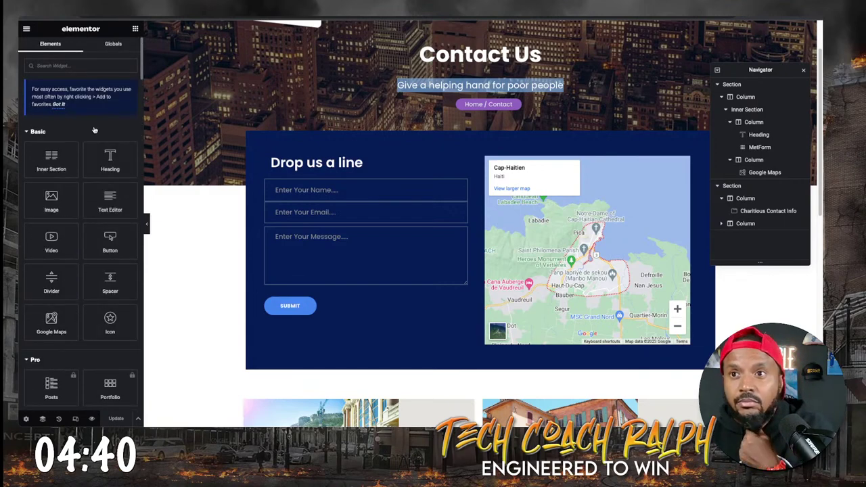
click(113, 43)
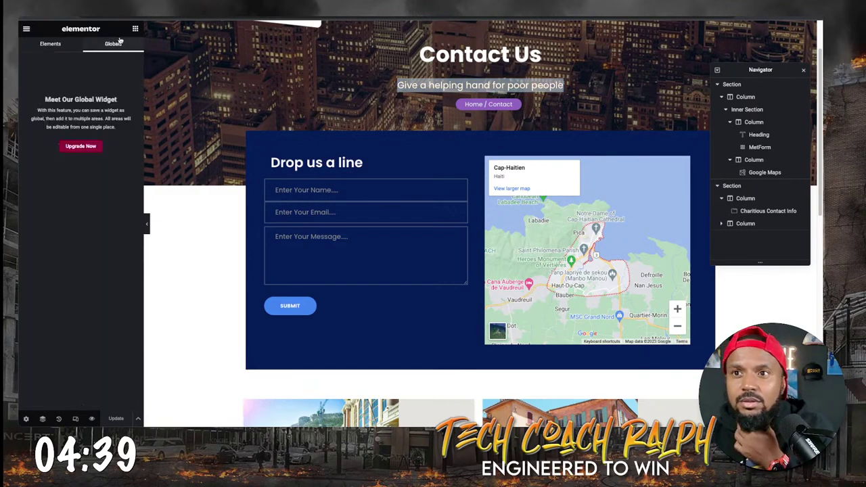
click(50, 43)
click(27, 27)
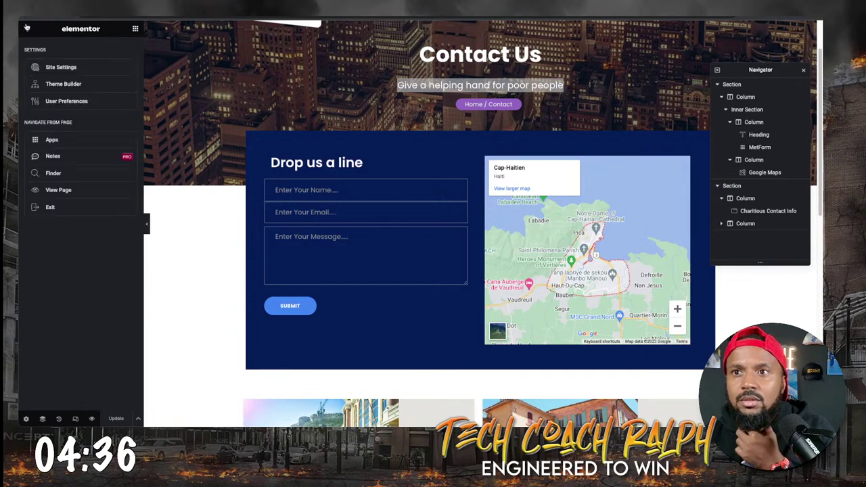
Exit Elementor, choosing Decide Later and confirming Leave in the browser's prompt.
click(58, 206)
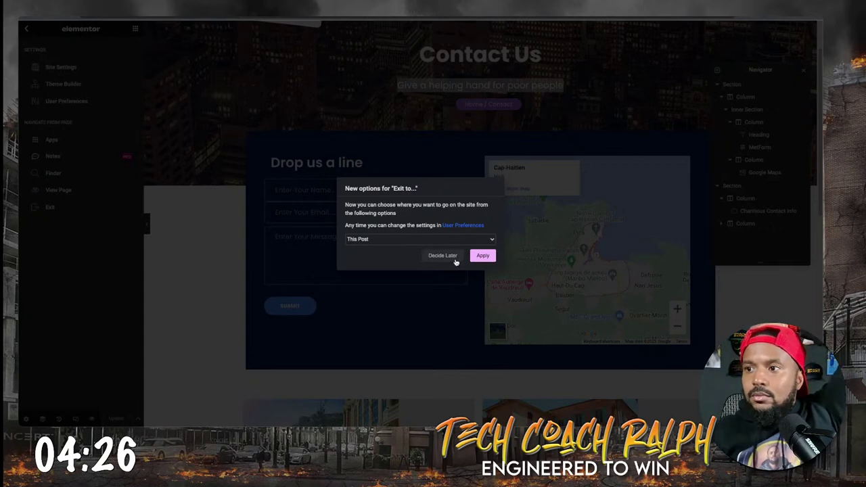
click(481, 255)
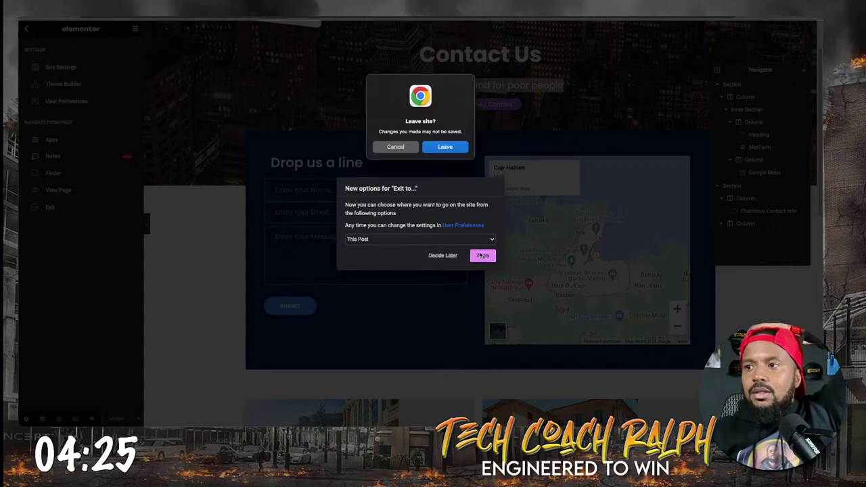
click(444, 147)
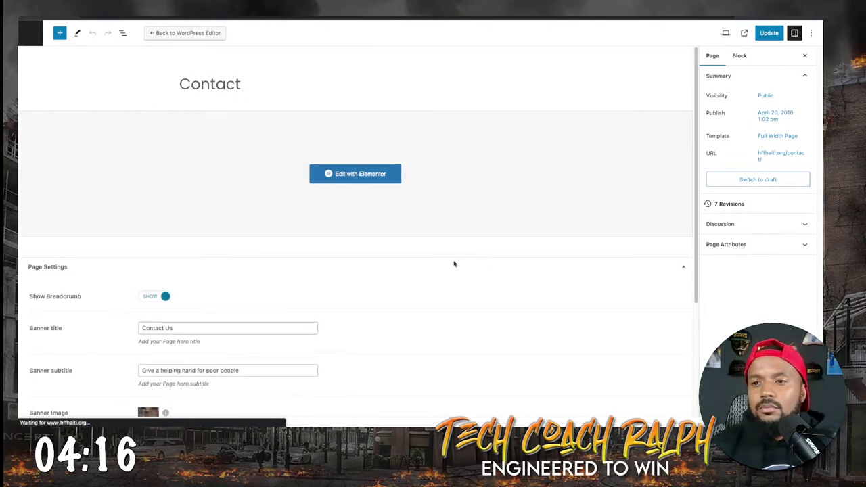
Review the Featured Image, Discussion and Page Attributes sidebar panels of the Contact page.
scroll(214, 311, down, 3)
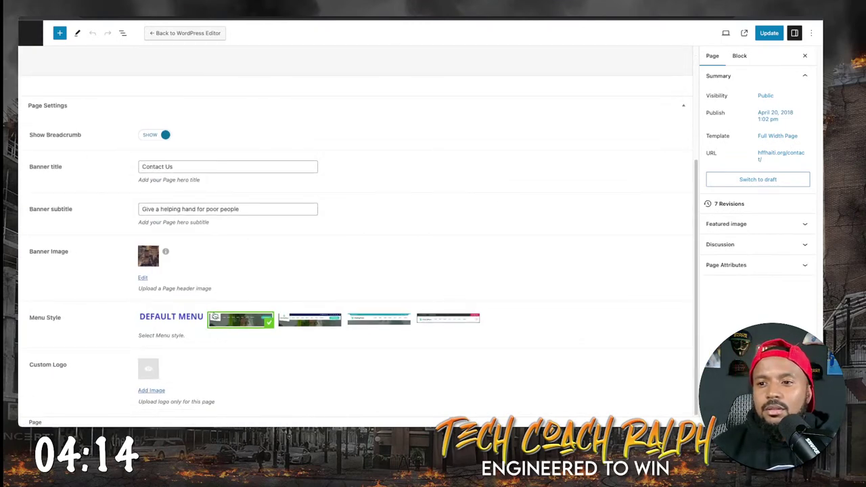
scroll(211, 309, up, 3)
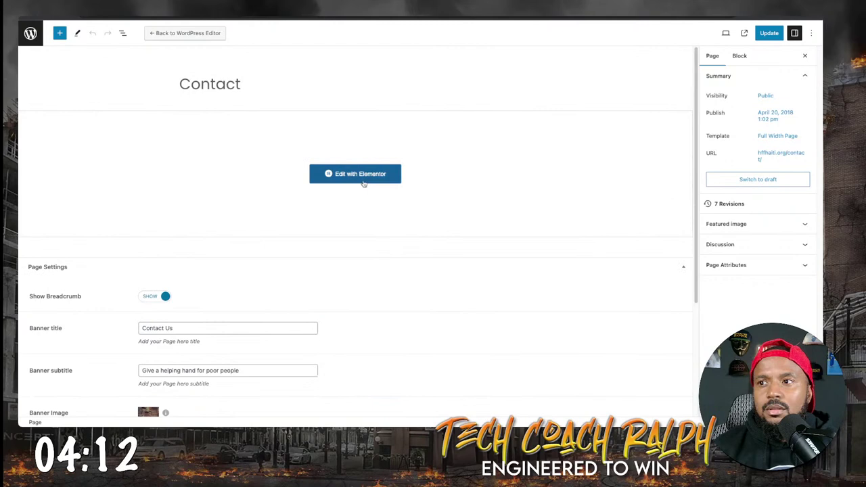
click(731, 252)
click(732, 255)
click(709, 269)
click(709, 269)
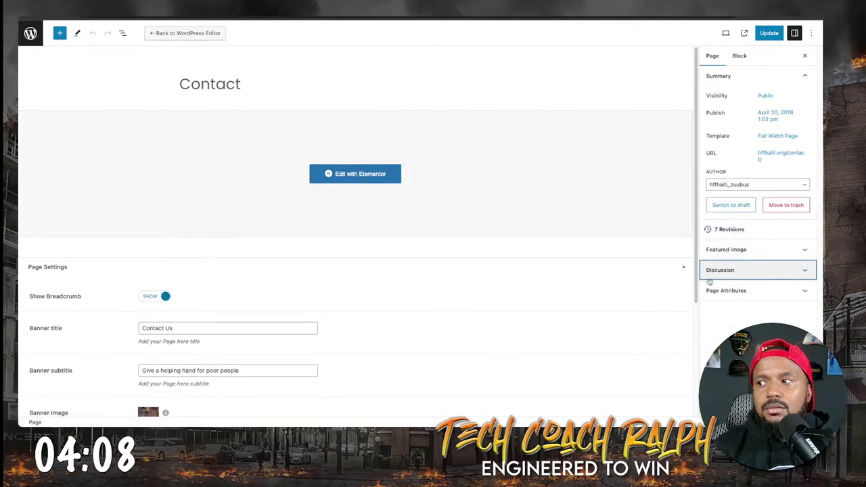
click(708, 289)
click(708, 289)
Select the Banner subtitle text, then open a new tab and start entering chat.openai.com.
scroll(679, 291, down, 2)
drag(264, 296, 141, 294)
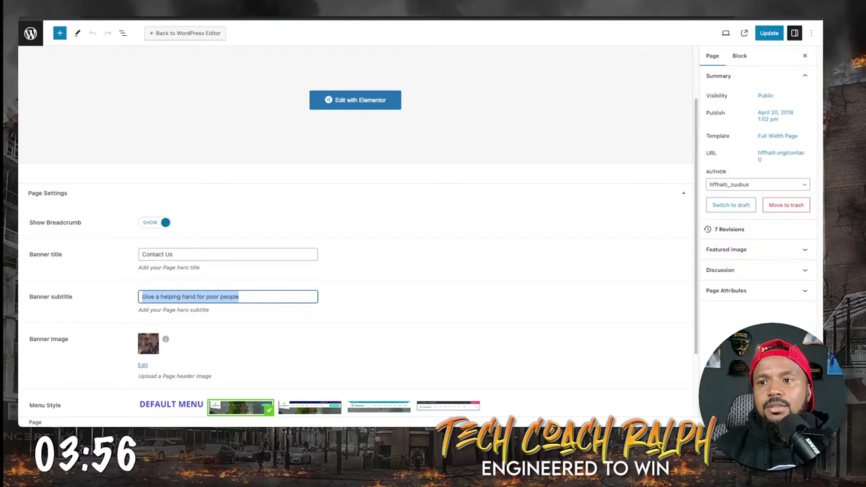
key(ctrl+t)
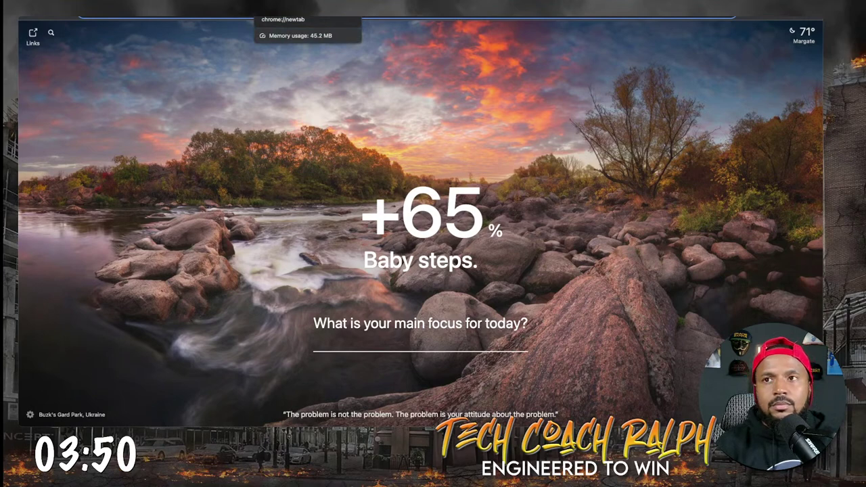
text(chat.o)
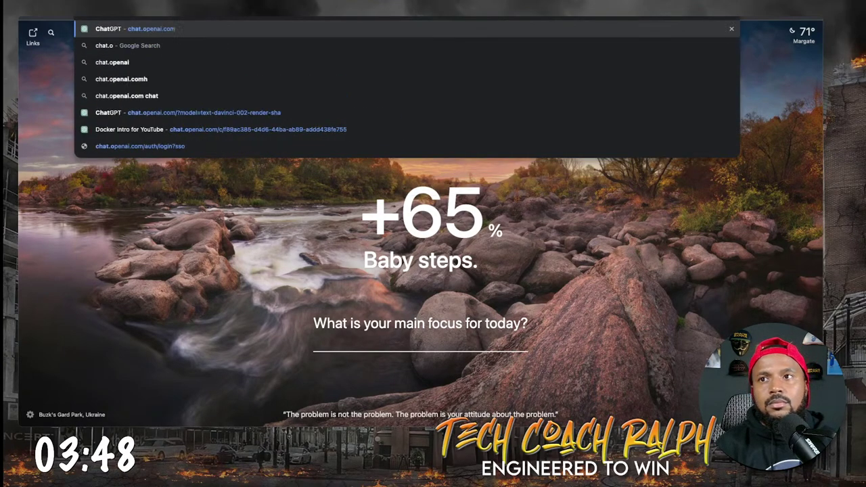